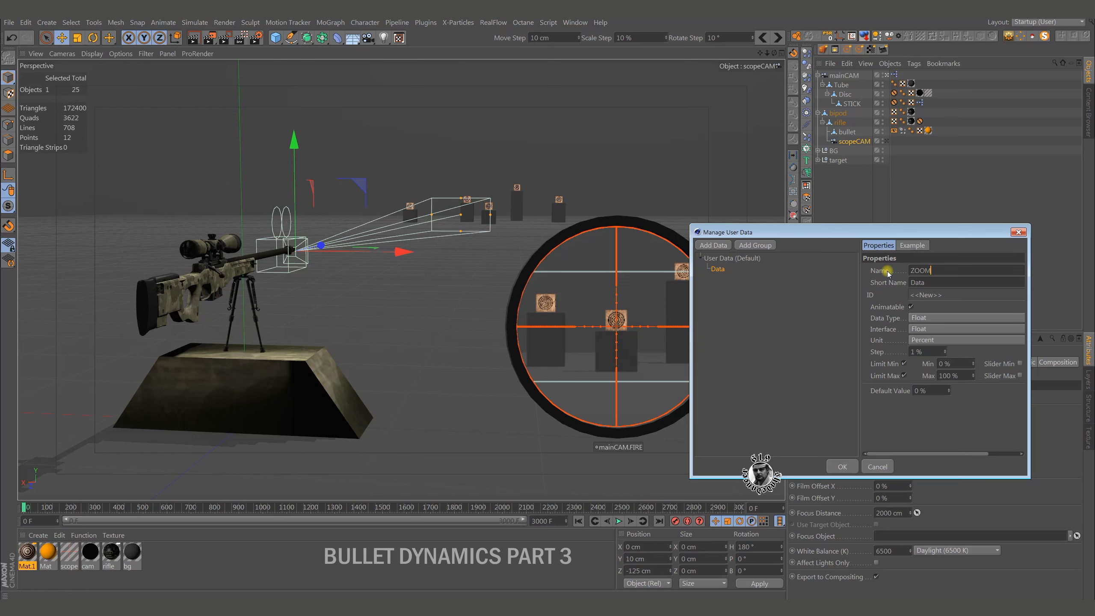
Name the new user data ZOOM and give it a Float Slider interface with the Real unit.
key("Return")
left_click(945, 329)
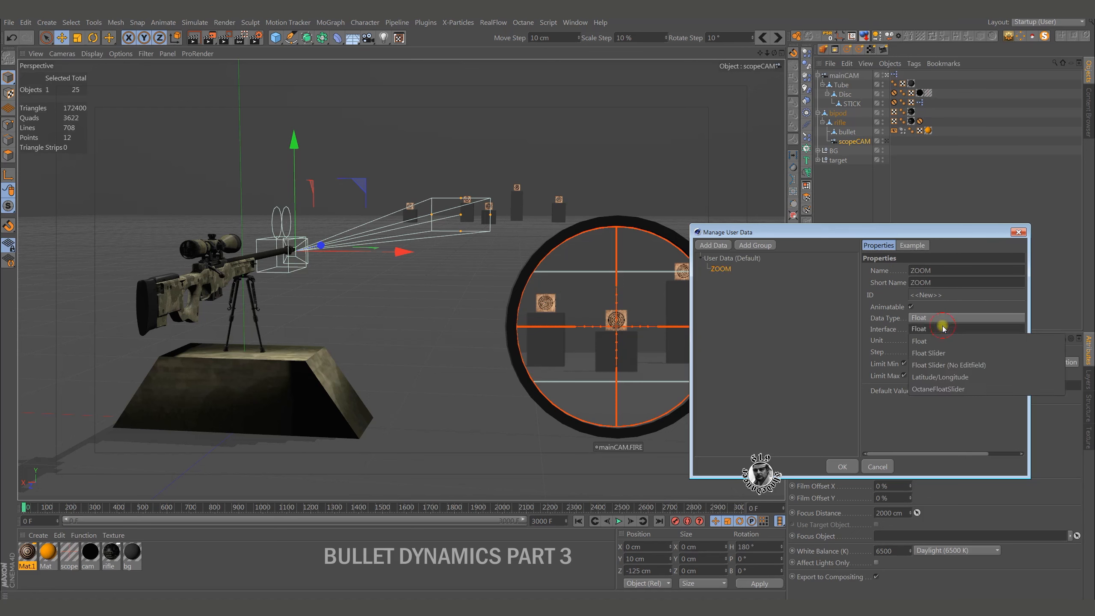
left_click(947, 354)
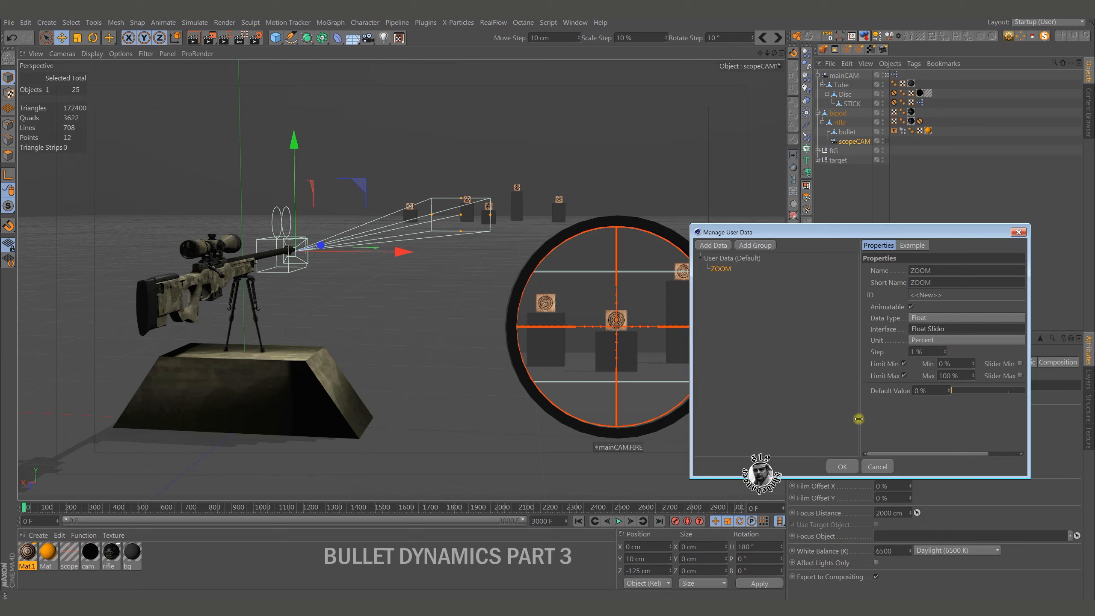
left_click_drag(859, 419, 807, 418)
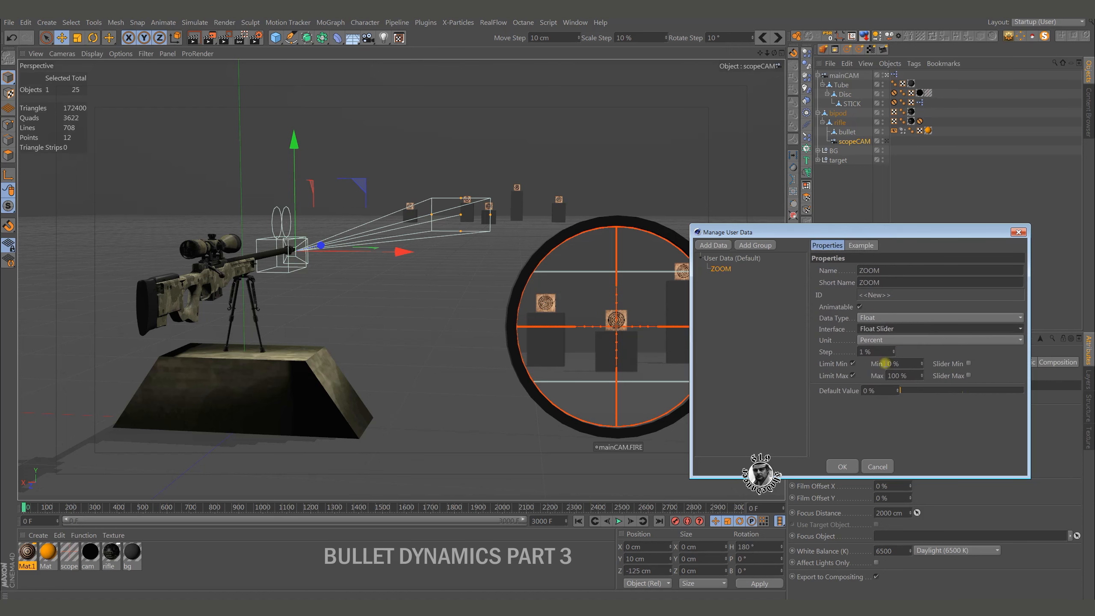
left_click(887, 341)
left_click(880, 331)
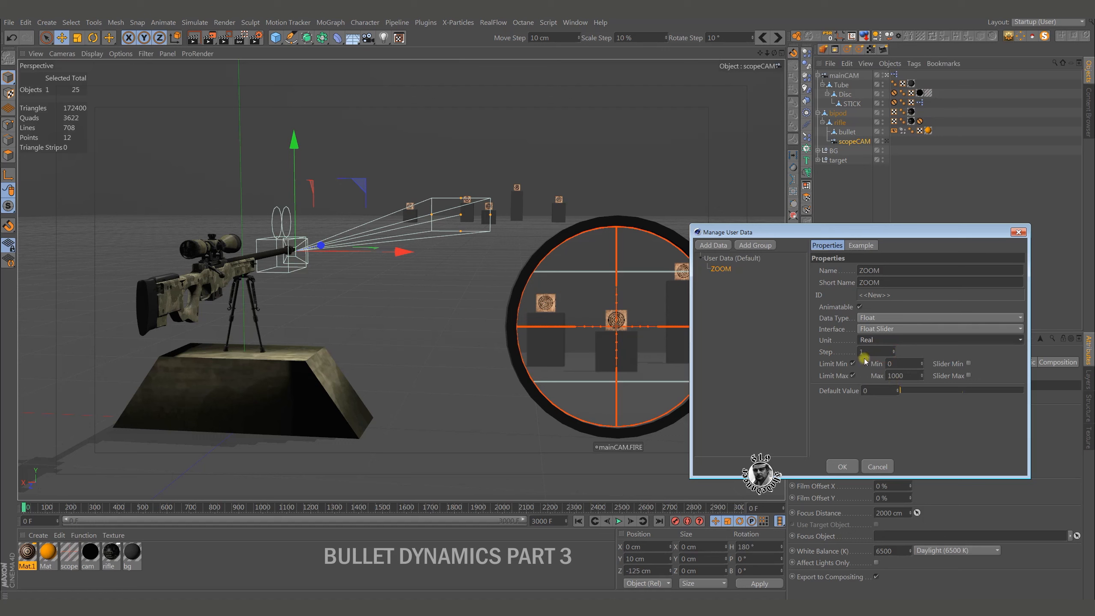
Limit the ZOOM value and its slider to between 5 and 30, set the default to 15, and create the user data.
left_click(909, 363)
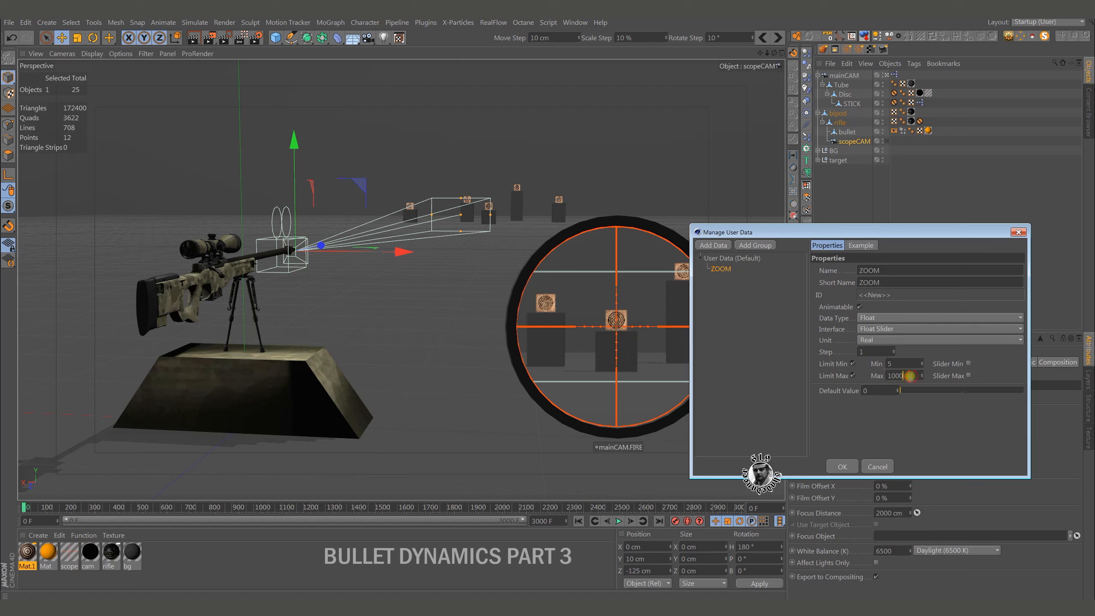
left_click_drag(911, 376, 824, 376)
type("30")
left_click(970, 375)
left_click(970, 363)
left_click(888, 391)
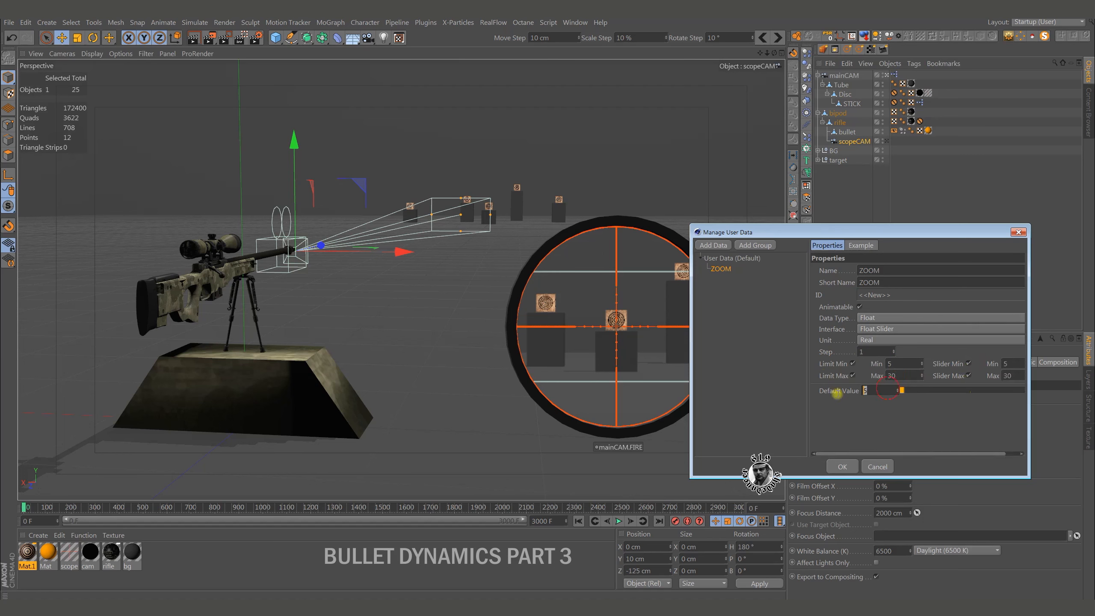
type("15")
left_click(909, 415)
left_click(852, 467)
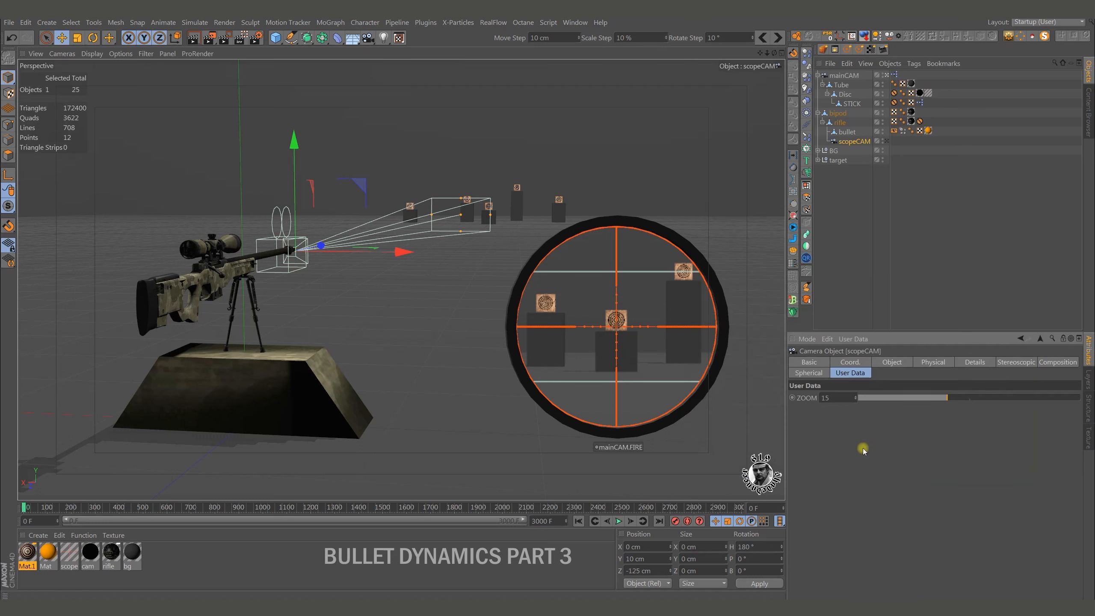
mouse_move(947, 397)
left_mouse_down()
mouse_move(906, 398)
mouse_move(957, 398)
left_mouse_up()
Add an XPresso tag to scopeCAM and reposition its node editor window.
right_click(854, 143)
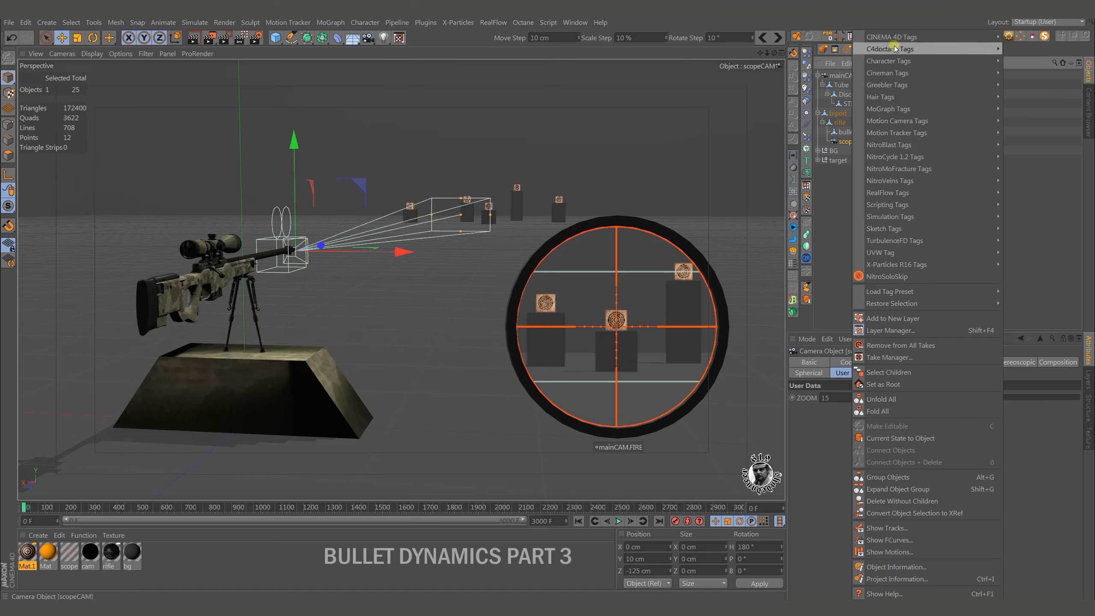
mouse_move(903, 38)
left_click(1023, 372)
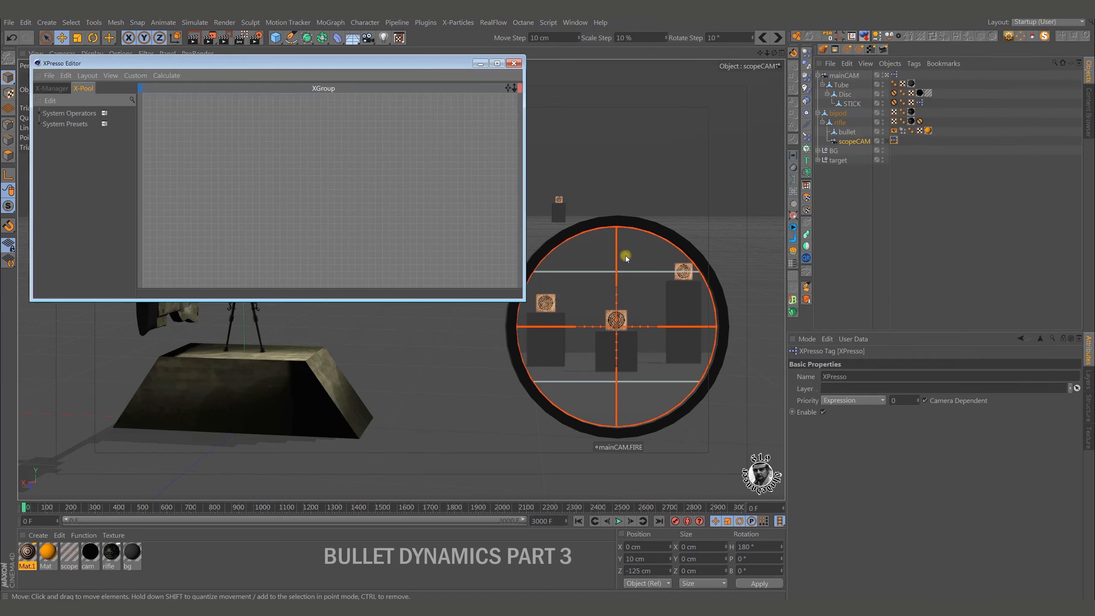
left_click_drag(450, 66, 484, 114)
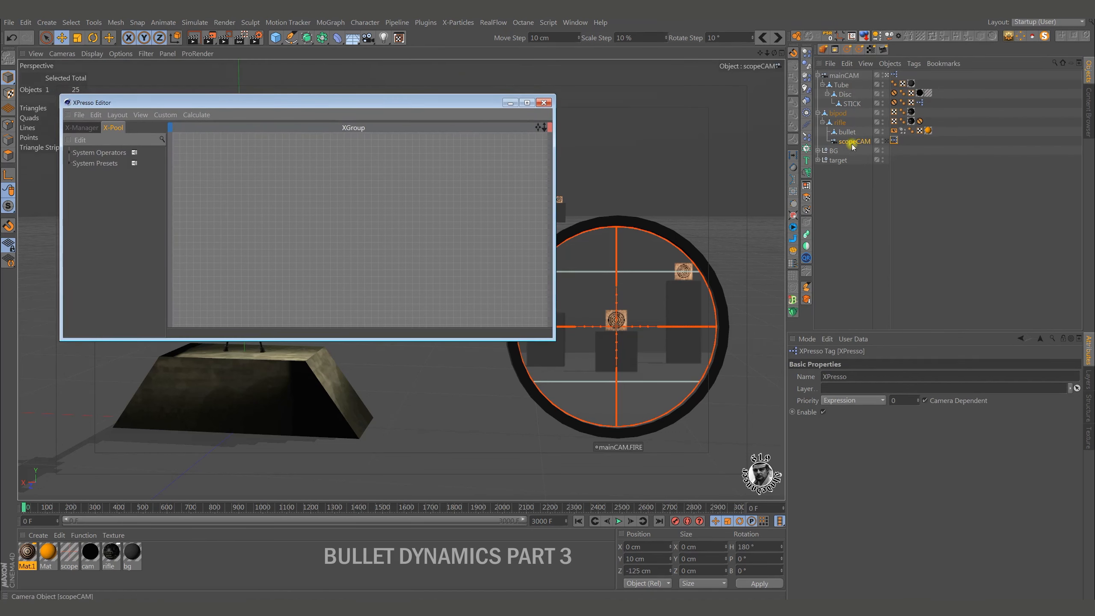
Add a scopeCAM node to the XPresso graph and give it a ZOOM user data output.
left_click_drag(846, 144, 249, 161)
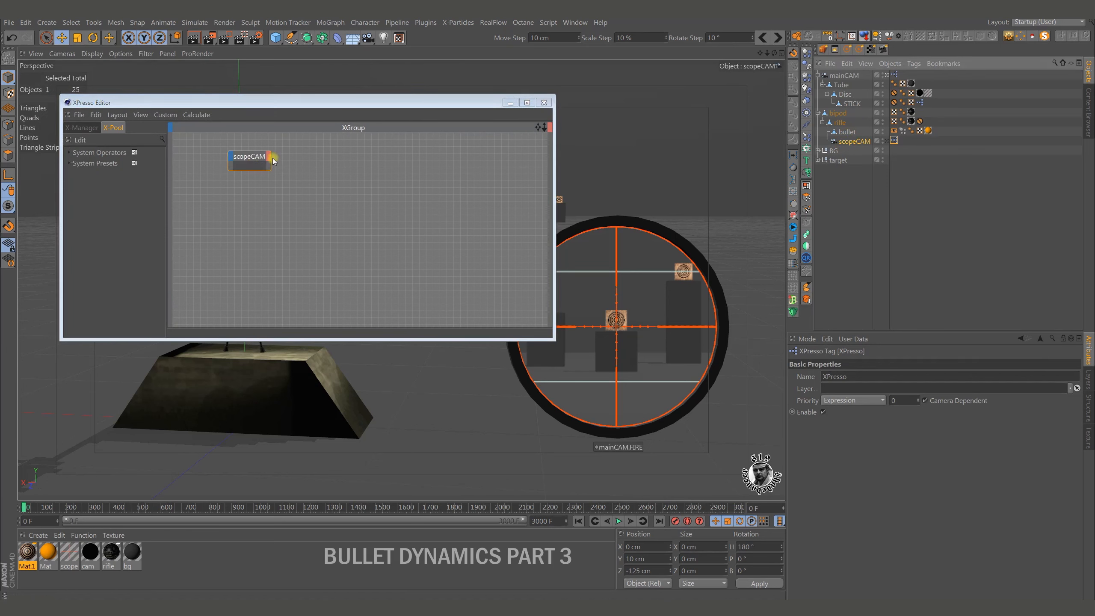
left_click(268, 156)
mouse_move(322, 391)
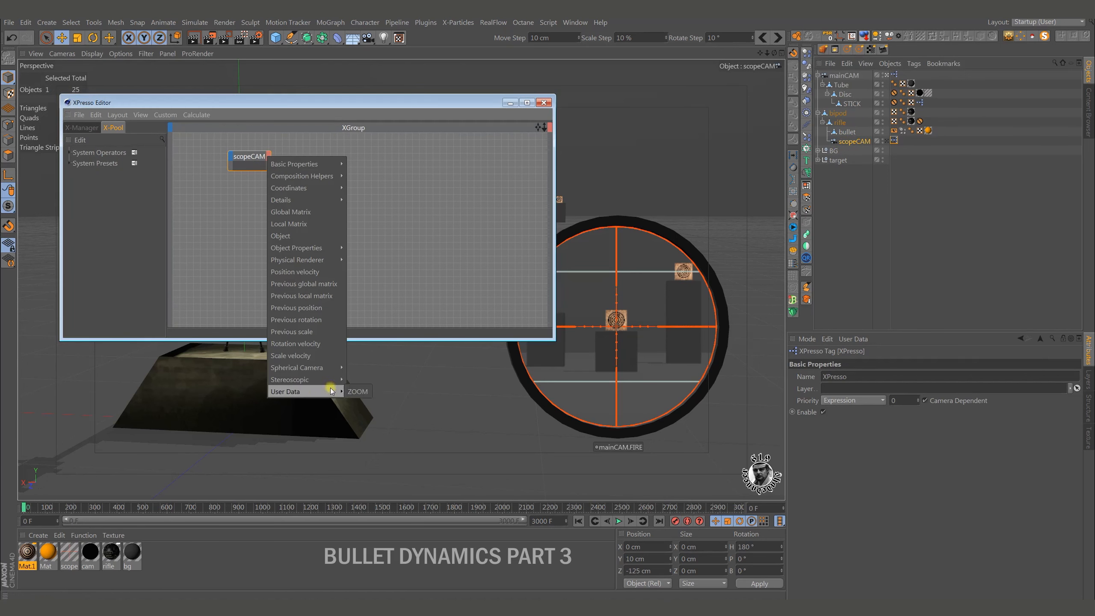
left_click(358, 390)
left_click_drag(256, 156, 253, 159)
Add a second scopeCAM node with the camera's Sensor Size (Film Gate) as its input.
left_click(854, 141)
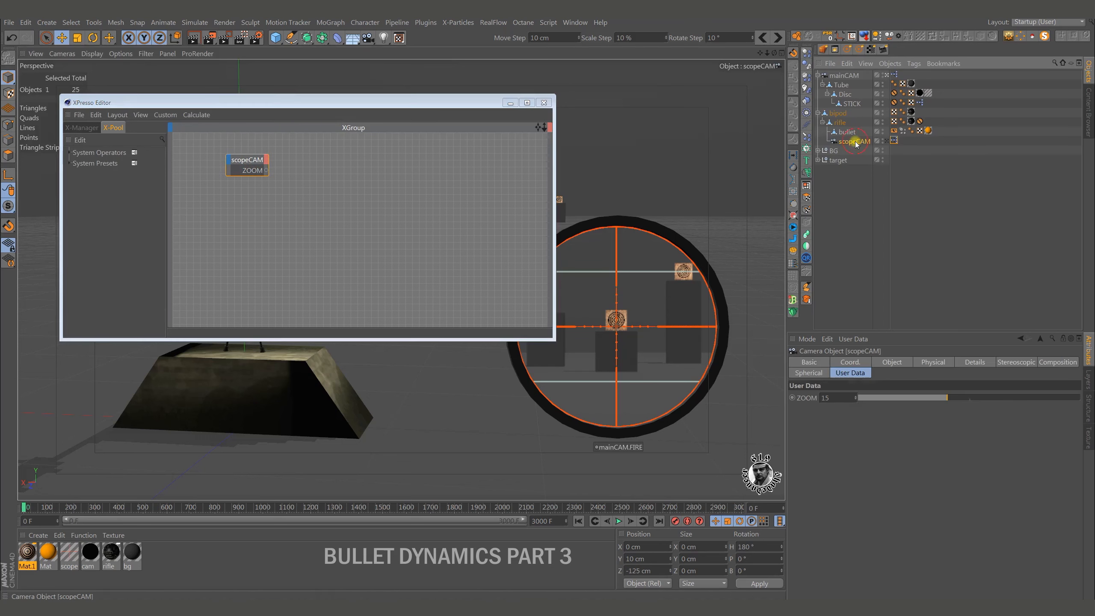
left_click(893, 362)
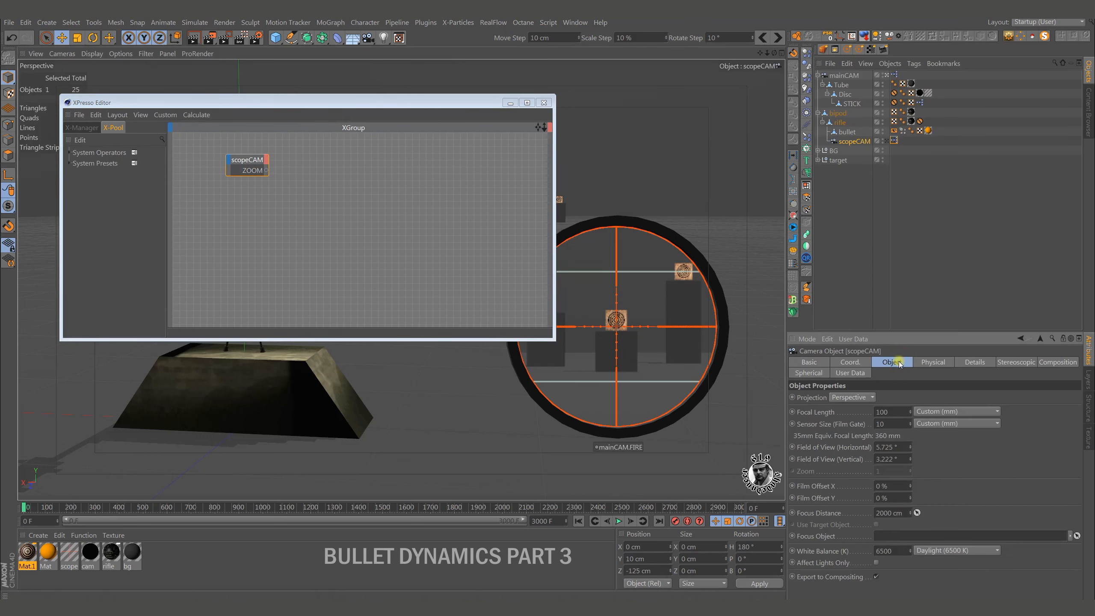
left_click(895, 424)
left_click(894, 424)
left_click_drag(854, 141, 433, 171)
left_click_drag(819, 425, 577, 362)
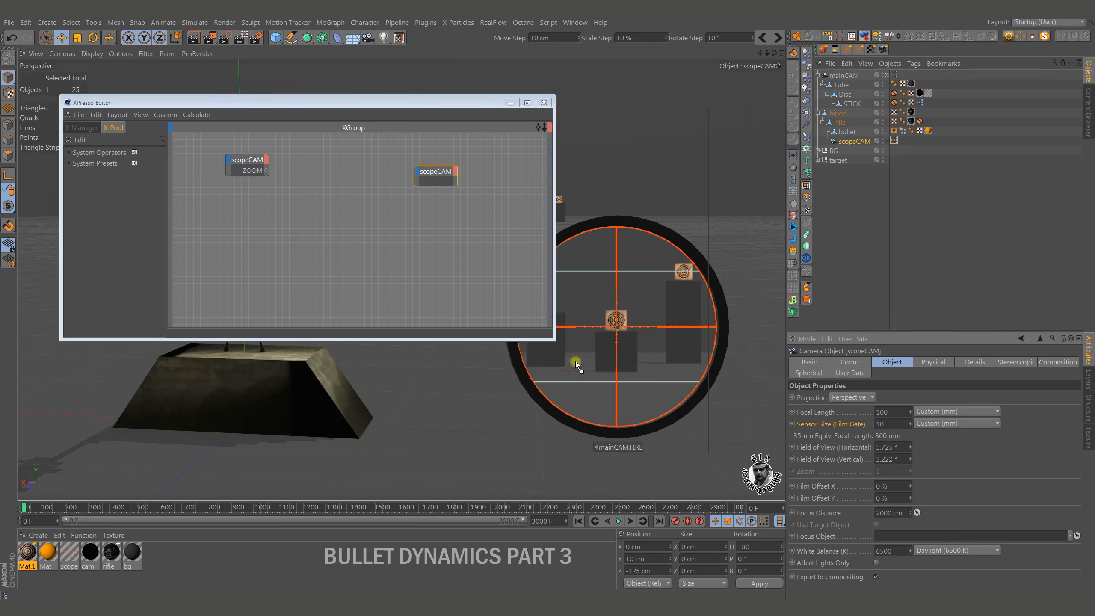
Expand the second node, connect the ZOOM output to its Sensor Size (Film Gate) input, and close the XPresso Editor.
double_click(443, 172)
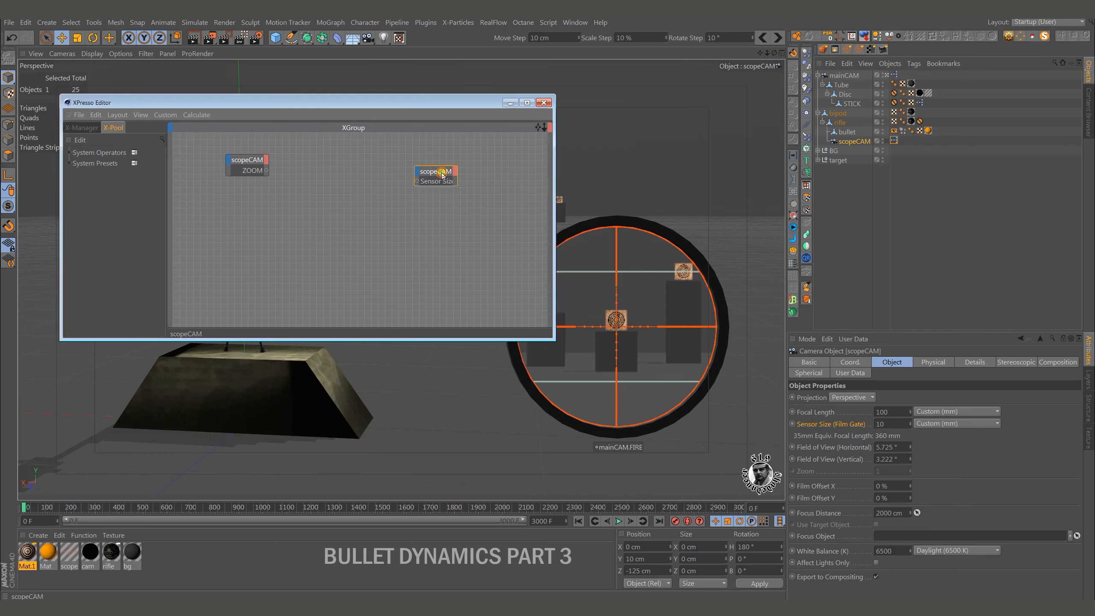
left_click_drag(458, 173, 451, 180)
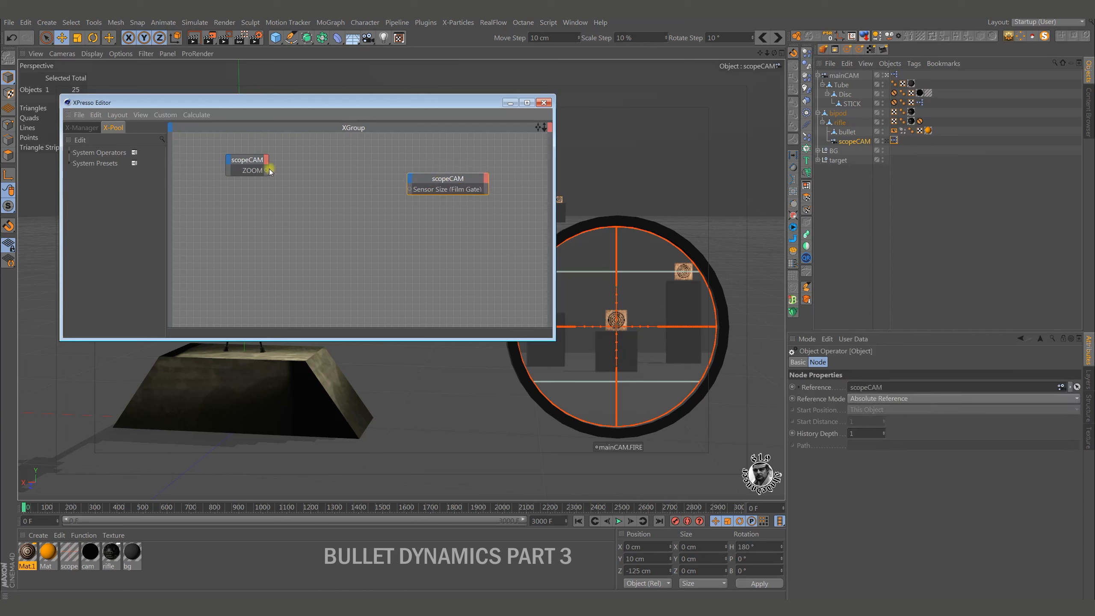
left_click_drag(269, 172, 410, 189)
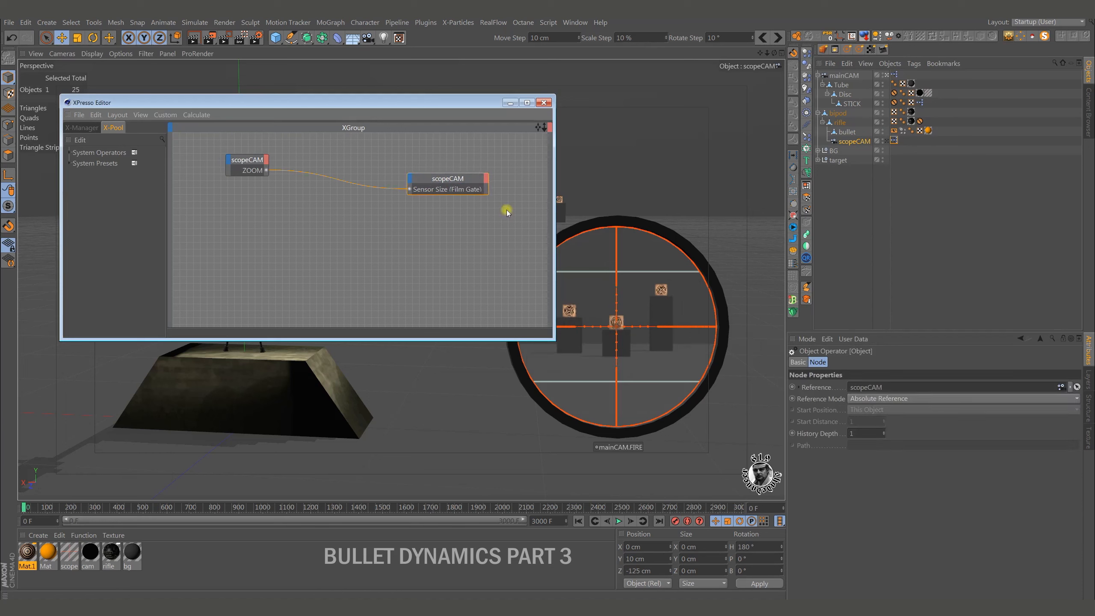
left_click(544, 103)
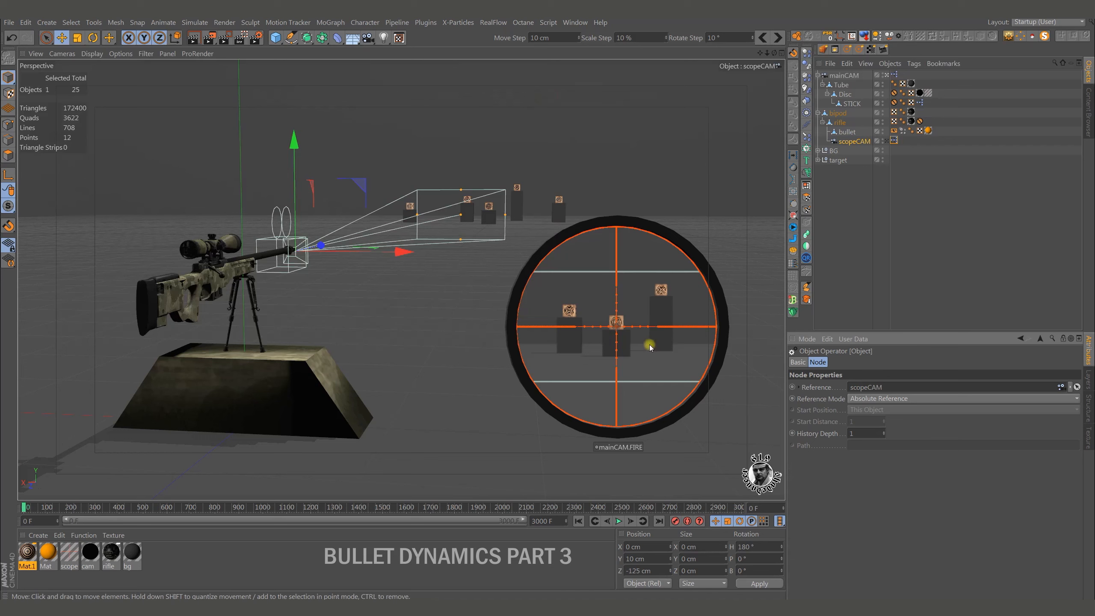
Add scopeCAM's ZOOM slider to the viewport HUD, change its Show option, and place it just below the mainCAM.FIRE control.
left_click(855, 142)
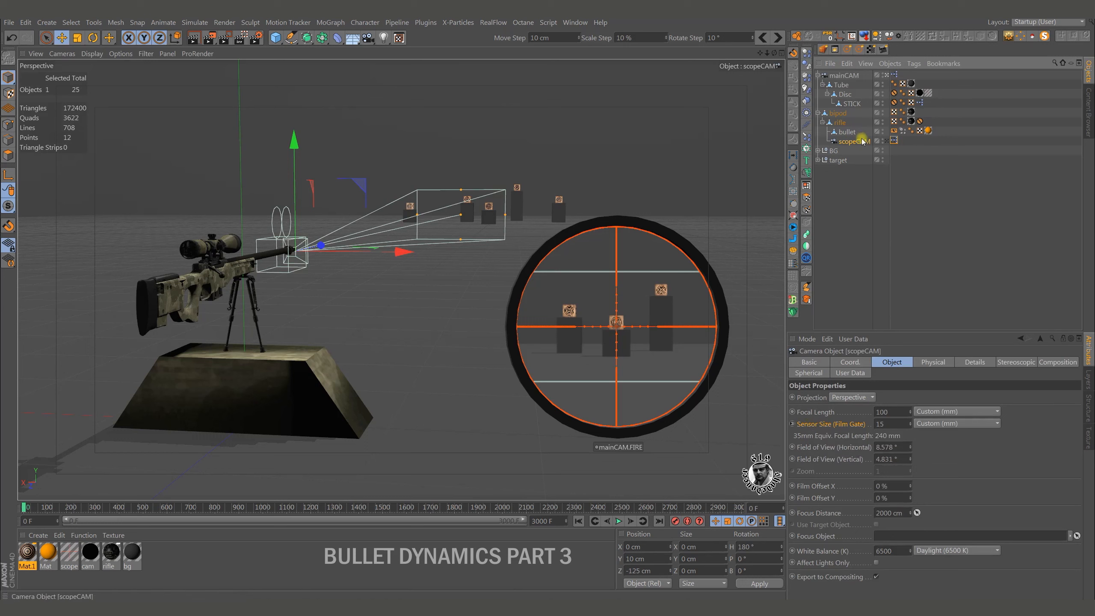
left_click(858, 374)
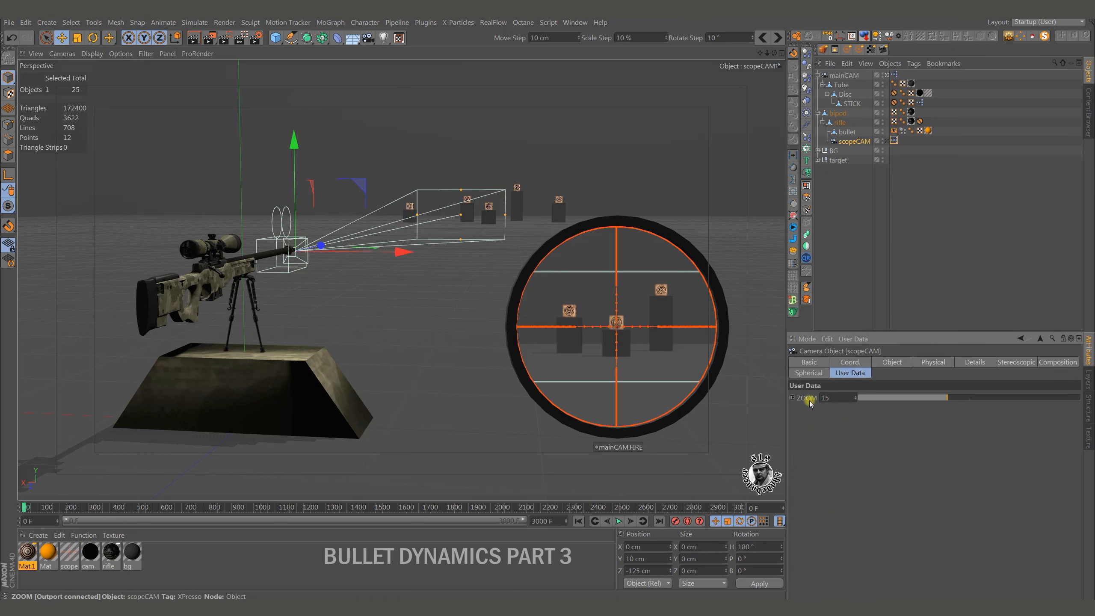
right_click(632, 468)
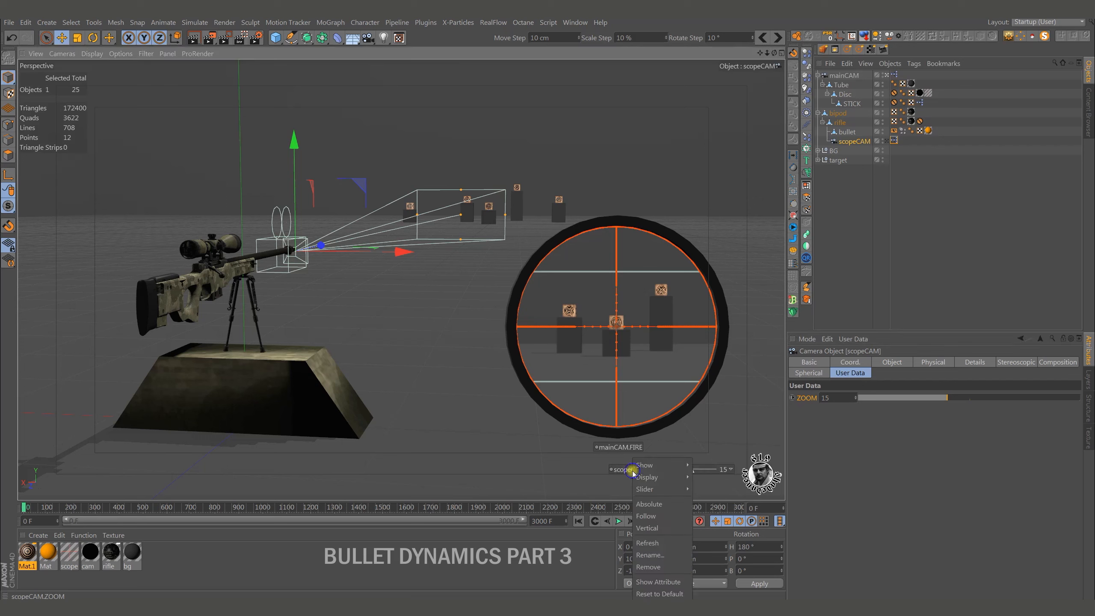
mouse_move(665, 466)
left_click(724, 513)
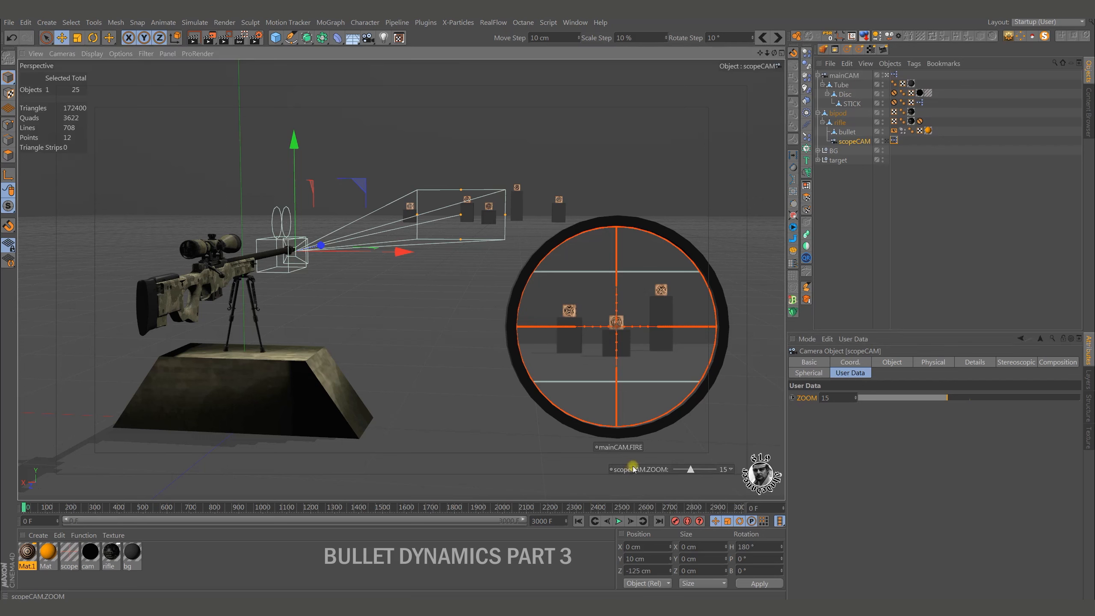
left_click_drag(642, 470, 596, 461, "ctrl")
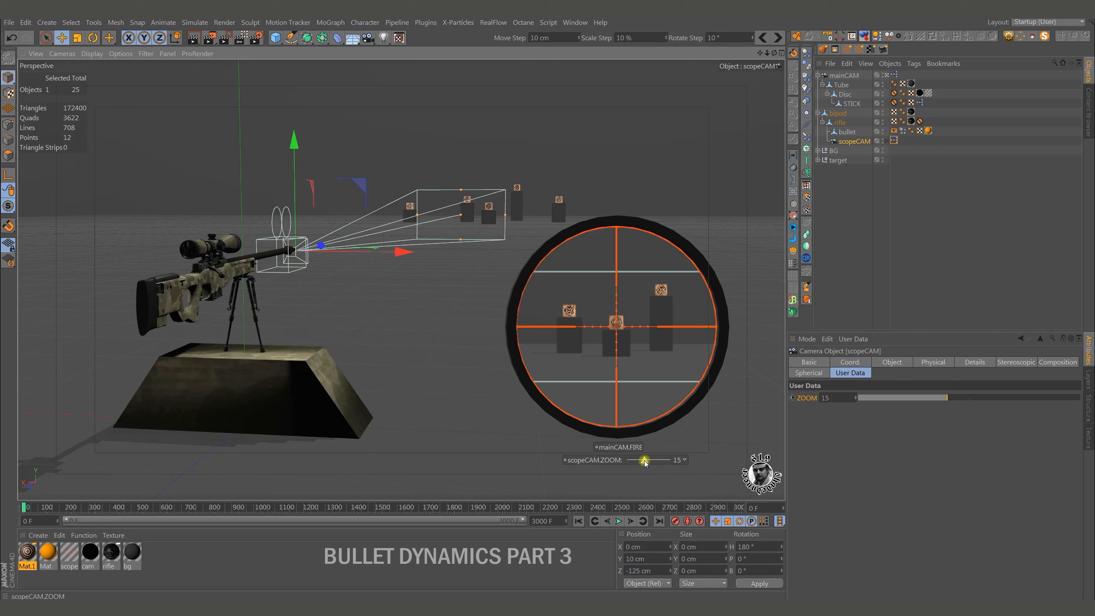
Set the zoom to 12 with the viewport slider and hide scopeCAM in the viewport.
mouse_move(644, 461)
left_mouse_down()
mouse_move(625, 462)
mouse_move(677, 465)
mouse_move(641, 462)
left_mouse_up()
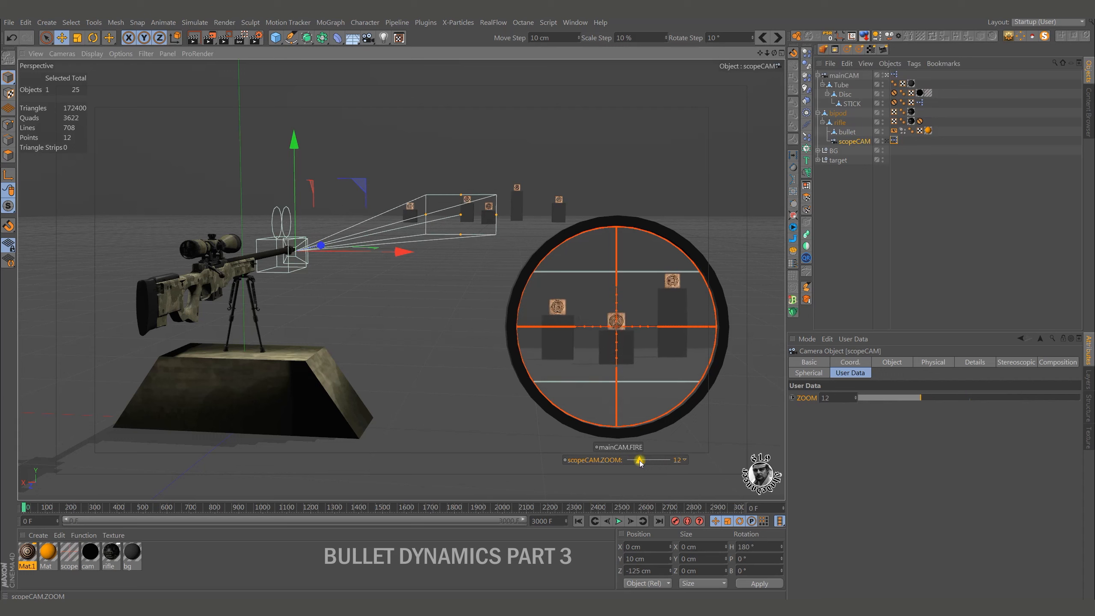
left_click(882, 140)
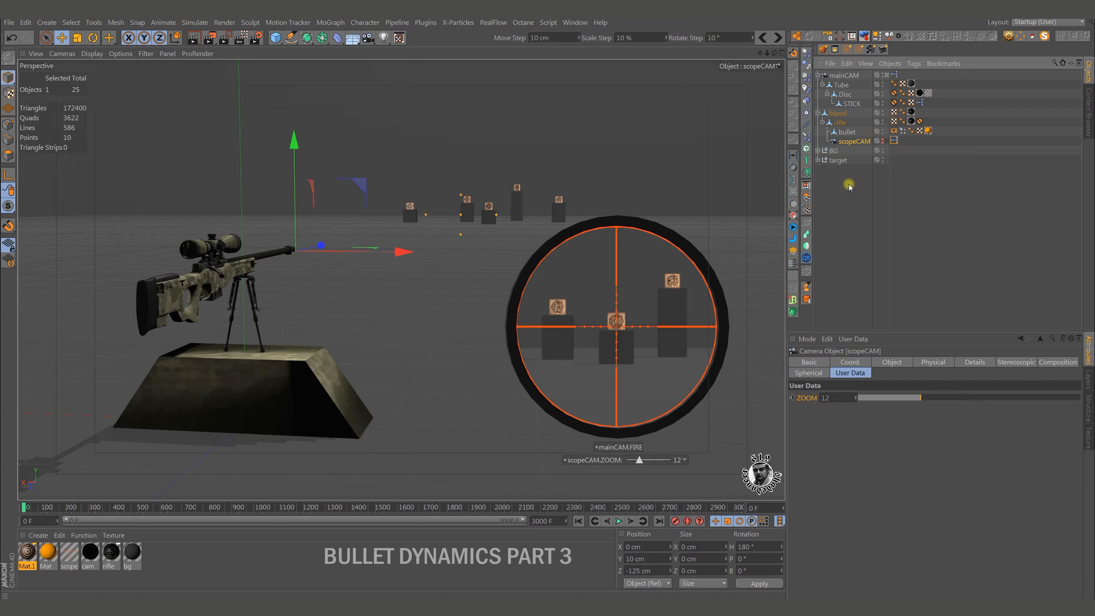
Play the simulation at scope zoom 7 and fire with STICK raised to about 2.96 cm in Y.
left_click(850, 104)
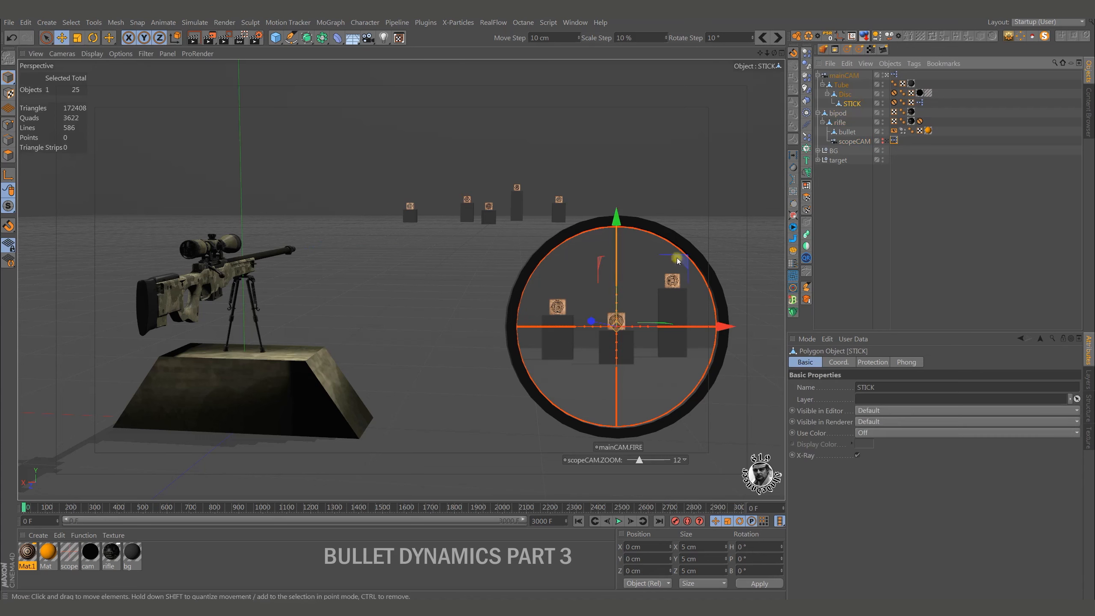
left_click(618, 522)
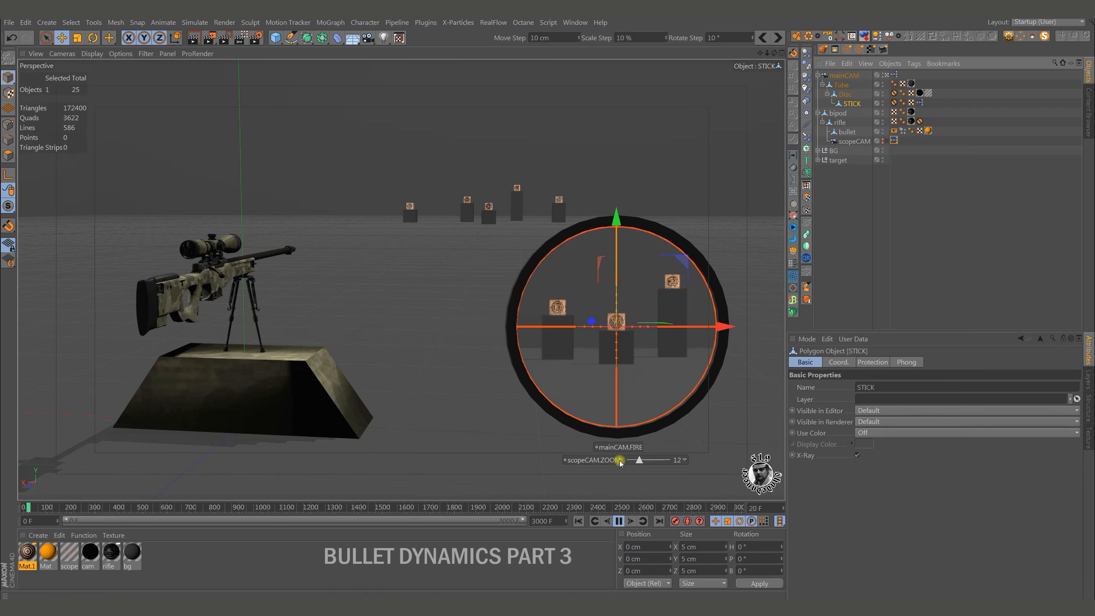
left_click_drag(640, 466, 632, 466)
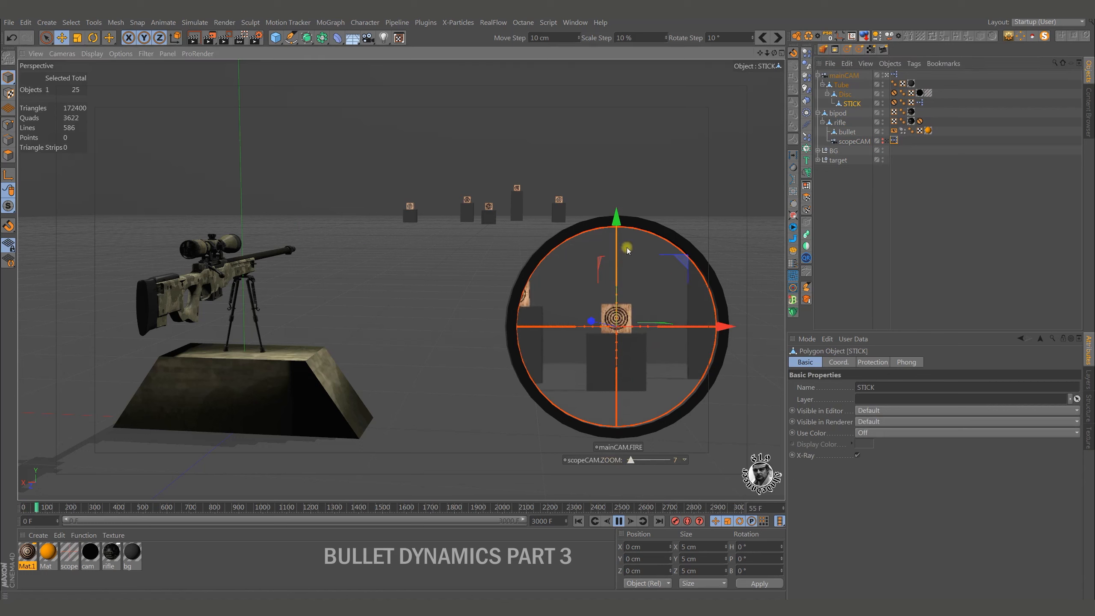
left_click_drag(620, 227, 617, 220)
left_click(635, 448)
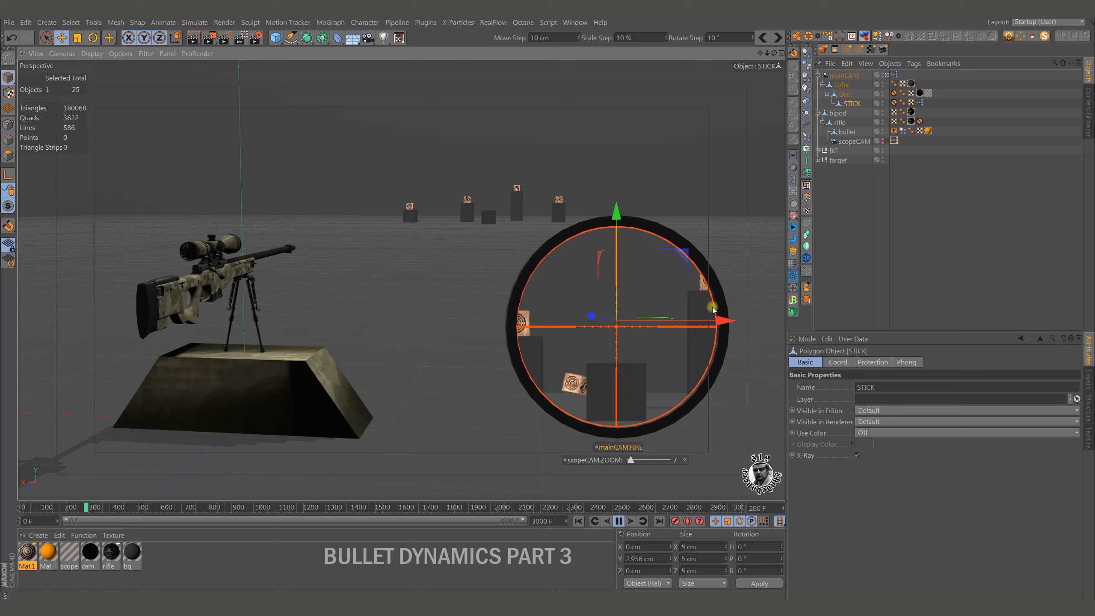
Aim STICK at about X -2.14 cm and Y 4.64 cm, fire again, and rewind the simulation to the start.
left_click_drag(713, 310, 710, 310)
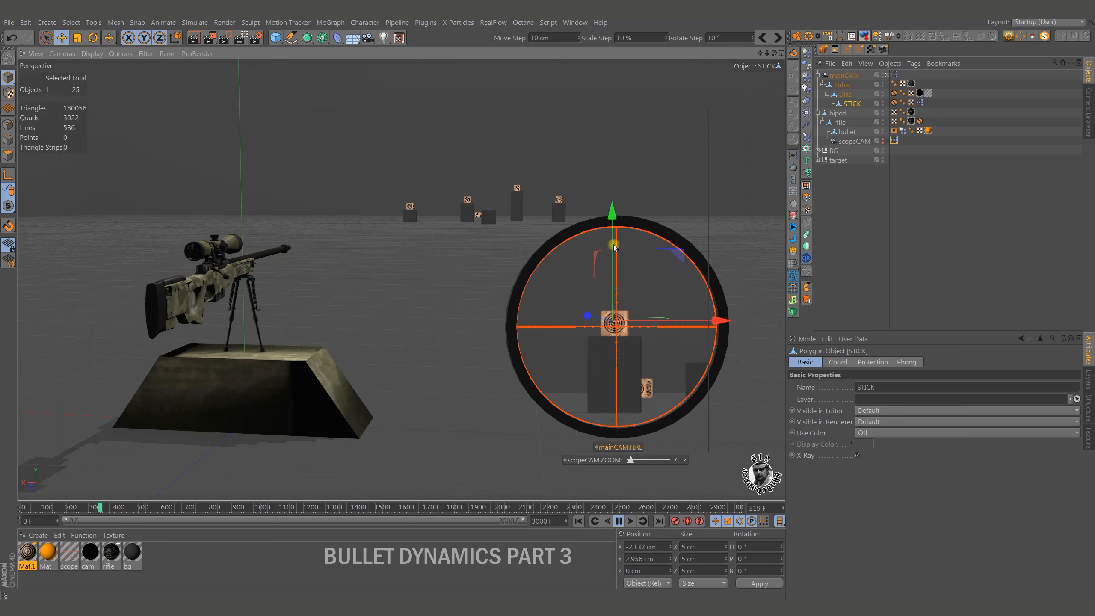
left_click_drag(615, 247, 611, 214)
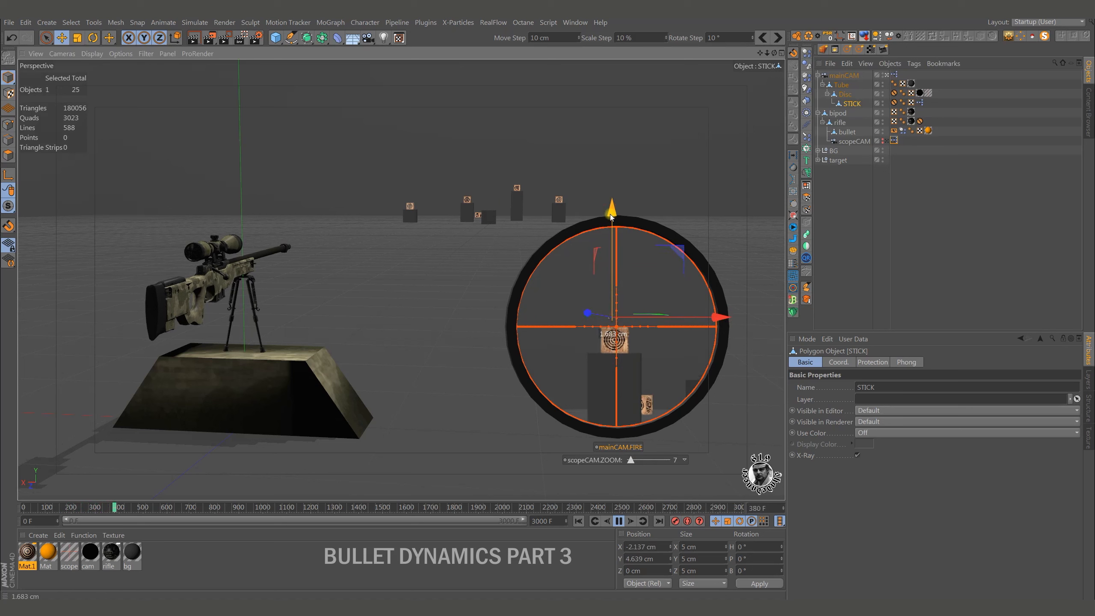
left_click(625, 449)
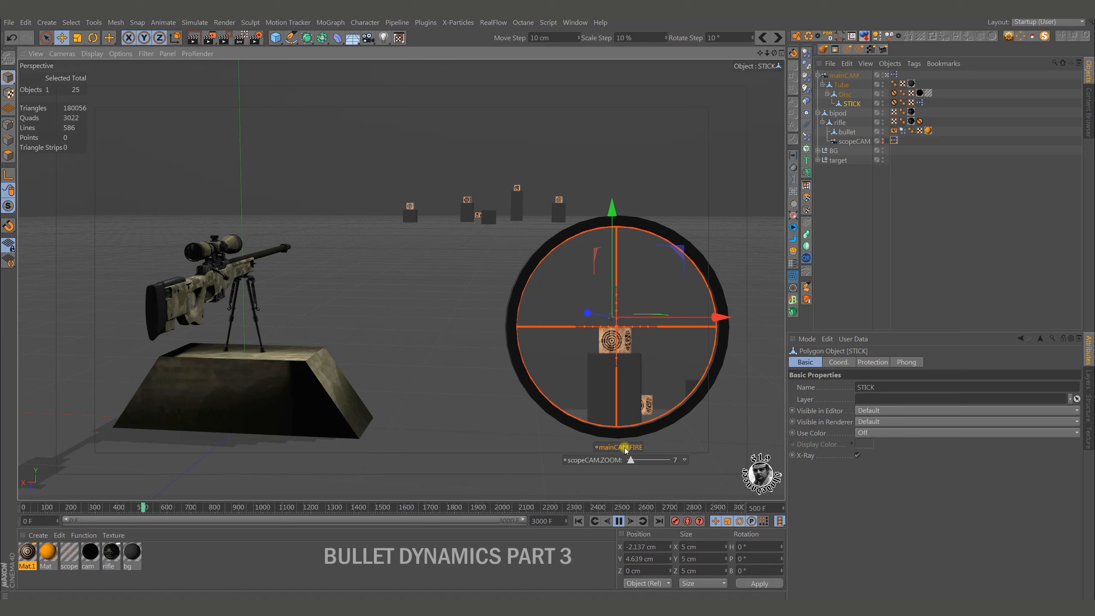
left_click(619, 520)
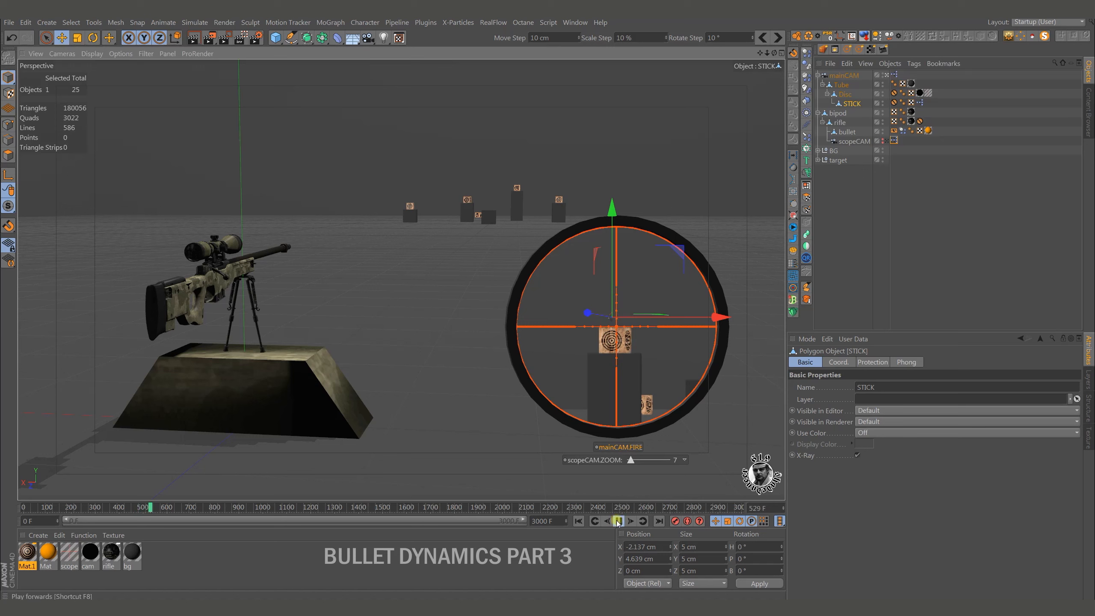
left_click(576, 521)
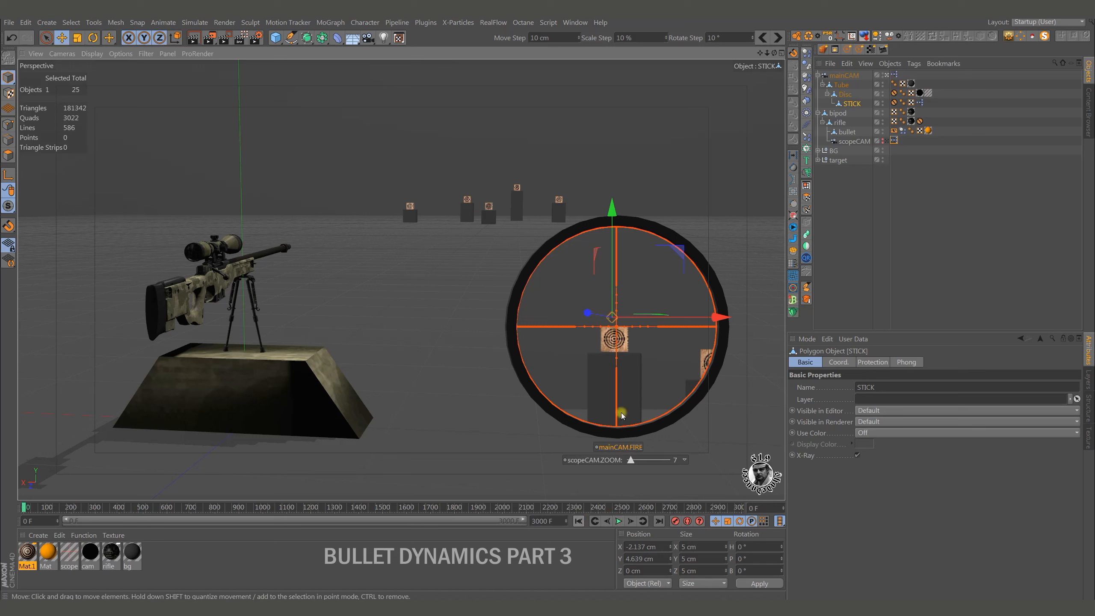
Reset STICK's position, scale and rotation.
left_click(828, 38)
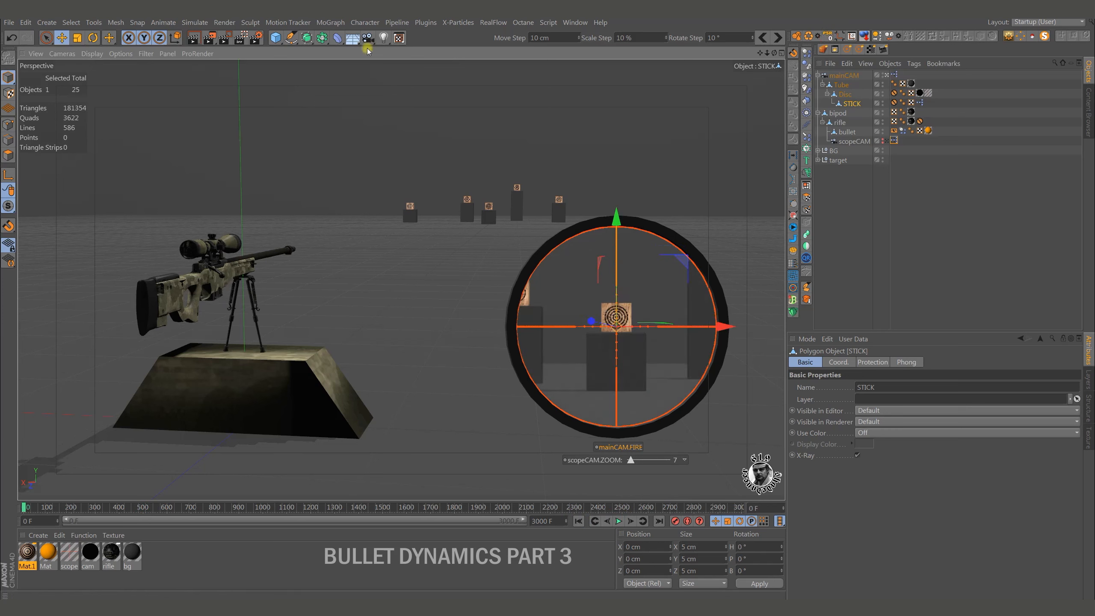
Add a Text spline, nest it under Tube, and reset its position, scale and rotation.
left_click(293, 40)
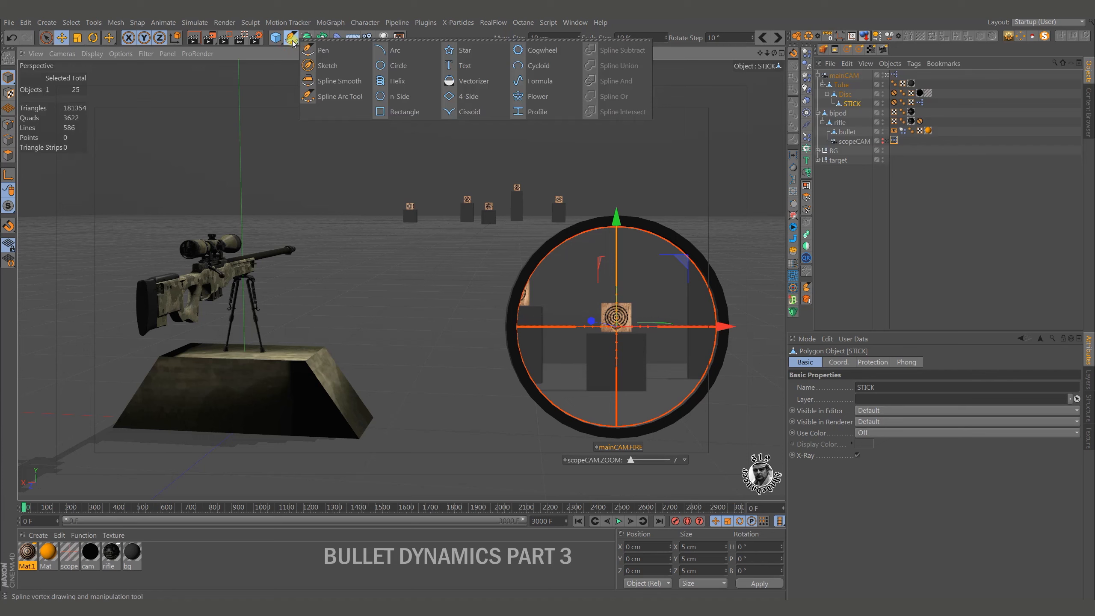
left_click(462, 68)
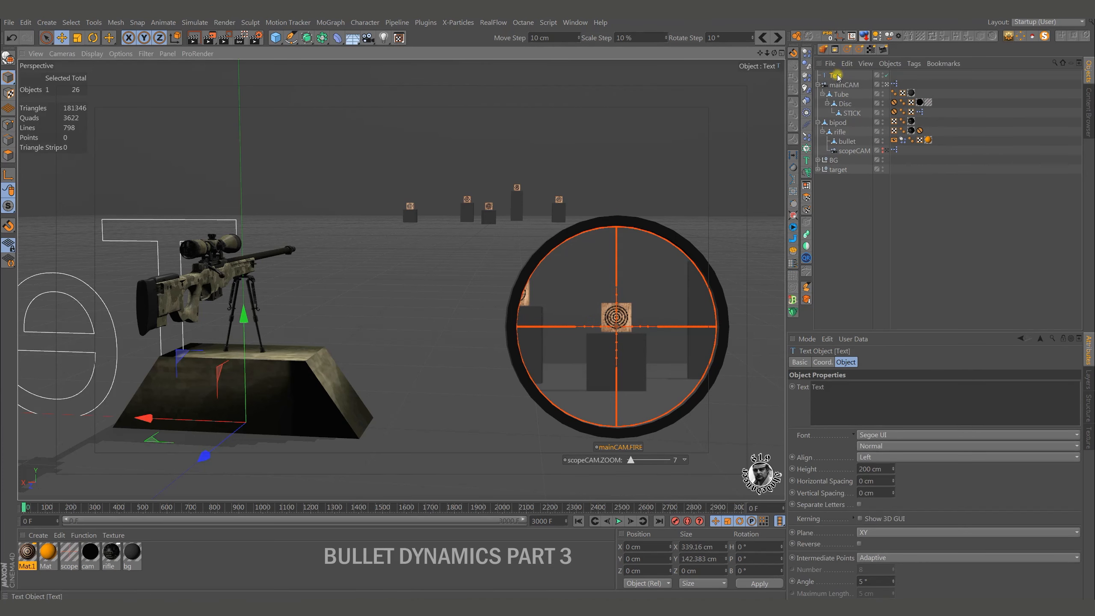
left_click_drag(837, 76, 845, 95)
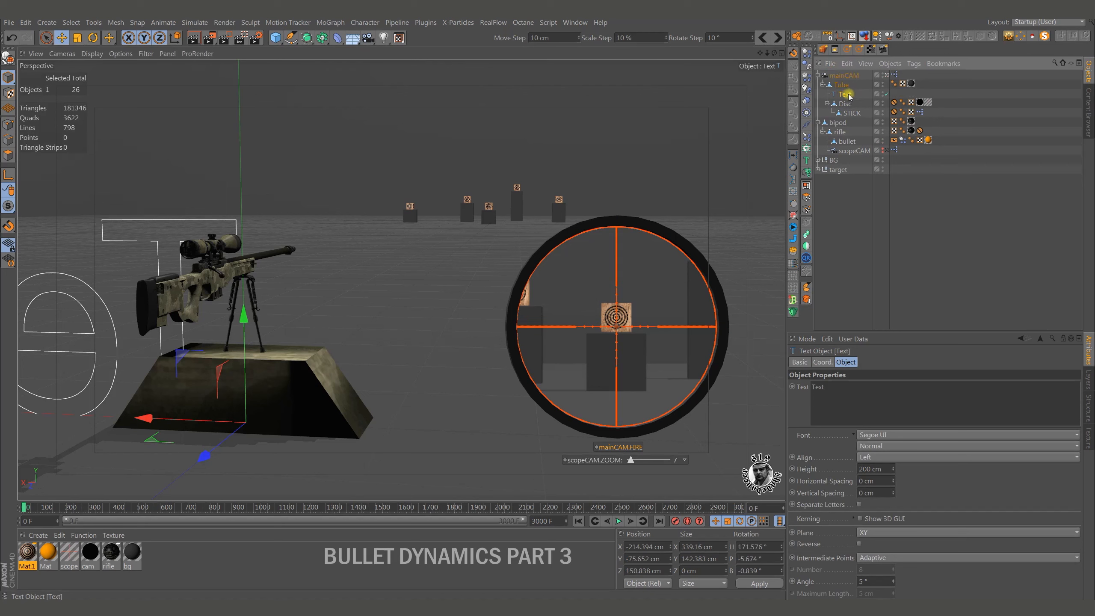
left_click(828, 36)
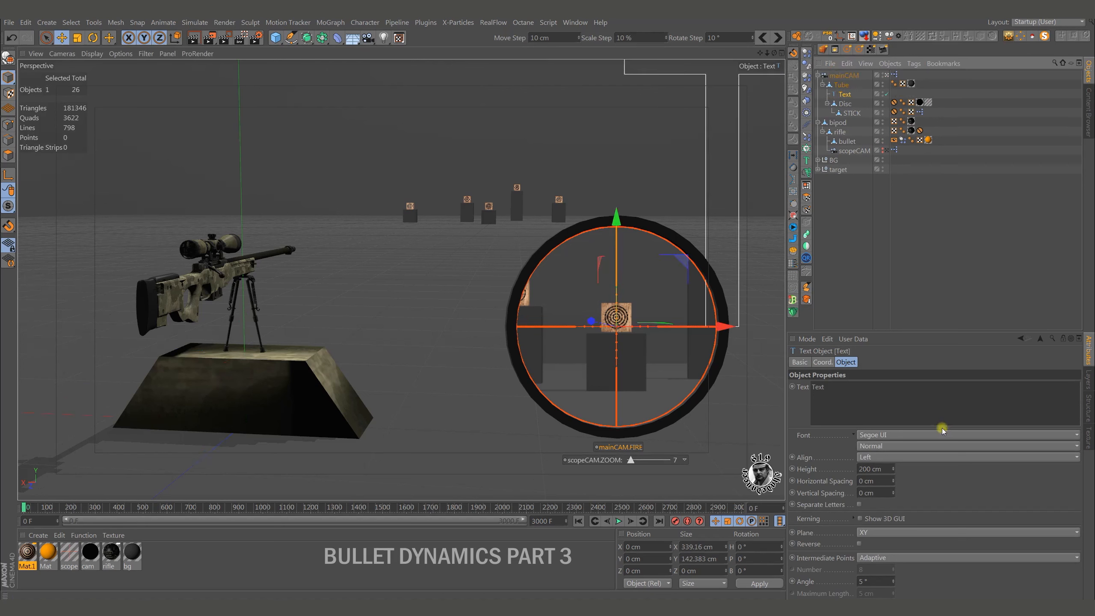
Set the text spline's alignment to Middle and its height to 3 cm.
left_click(889, 457)
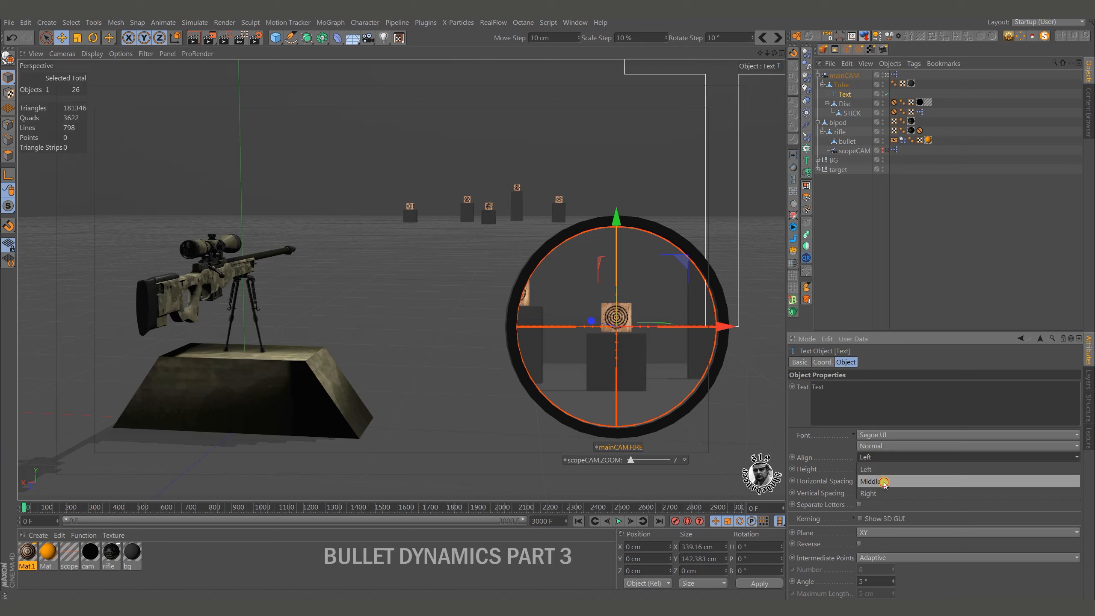
left_click(880, 469)
mouse_move(894, 468)
left_mouse_down()
mouse_move(899, 492)
mouse_move(894, 468)
left_mouse_up()
left_click(884, 469)
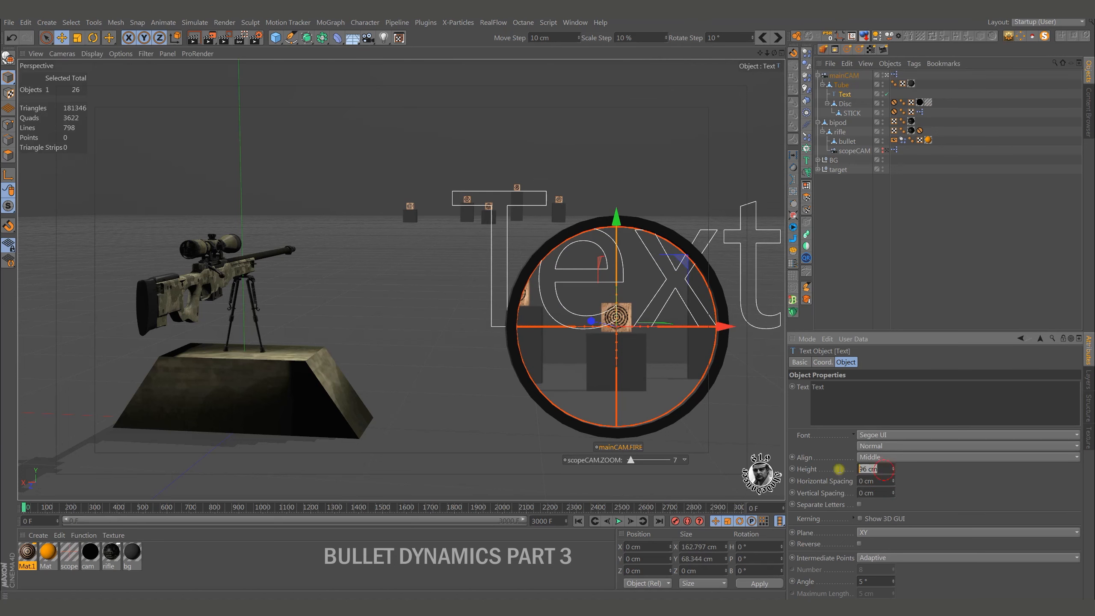
type("3")
key("Return")
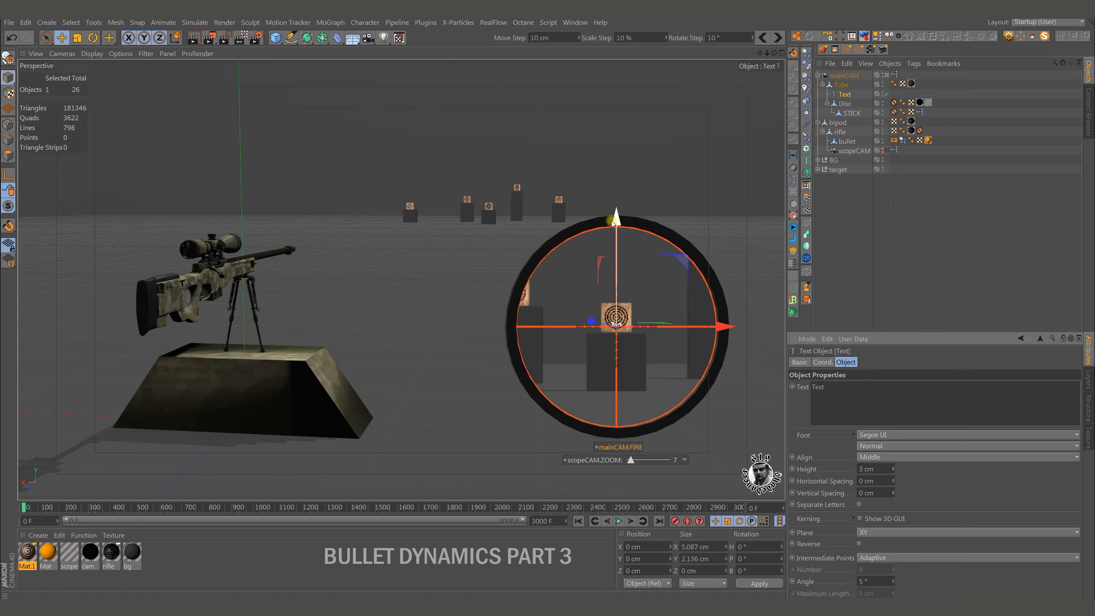
Lower the text spline to about -33.96 cm in Y and change its text to DISTANCE.
left_click_drag(616, 232, 616, 299)
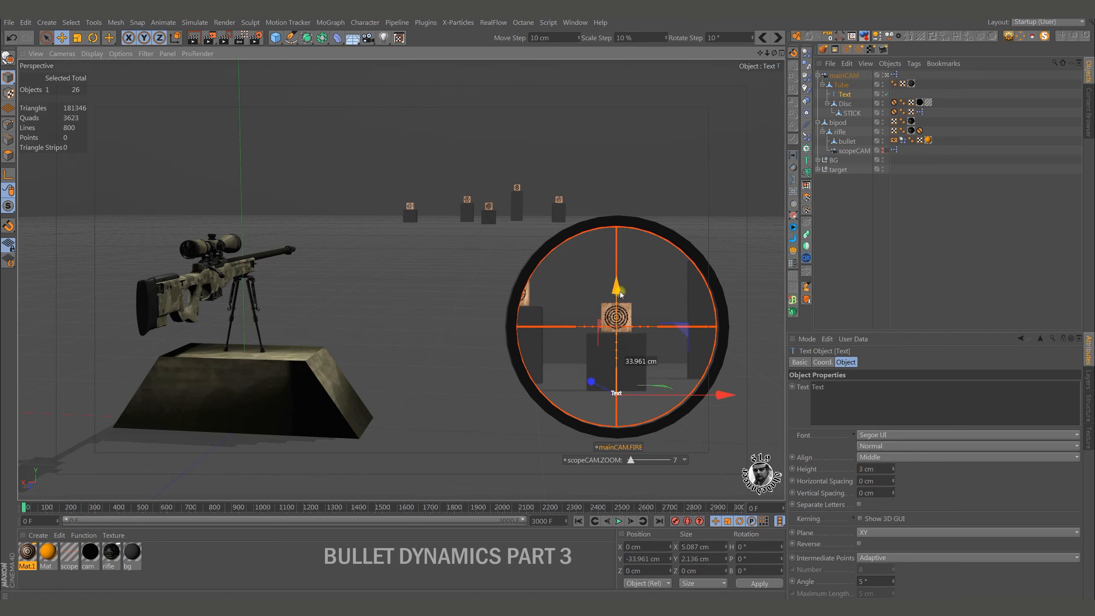
double_click(838, 389)
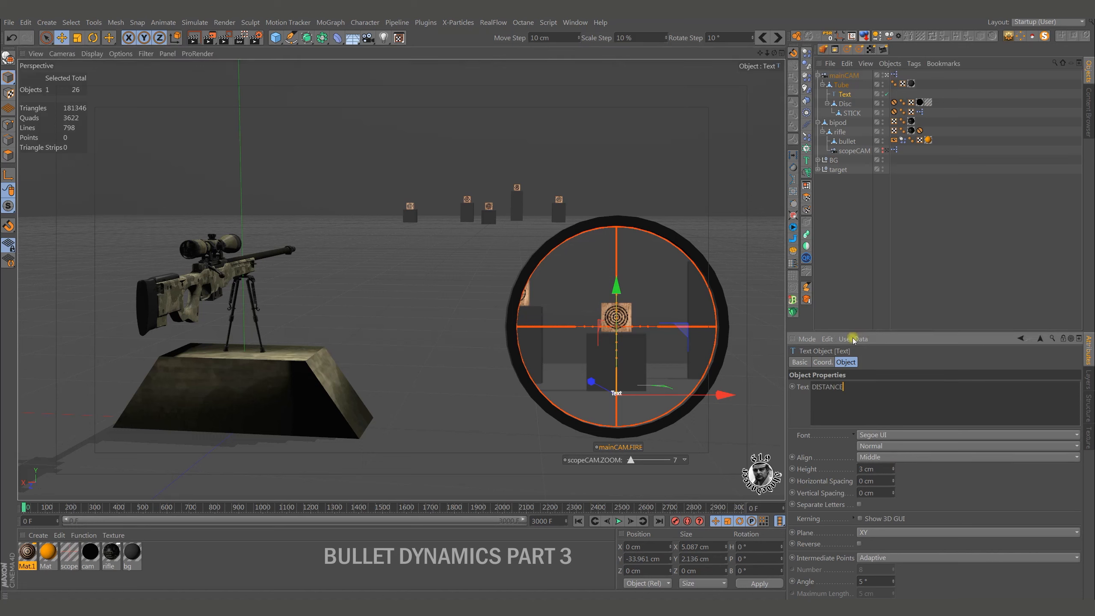
left_click(827, 293)
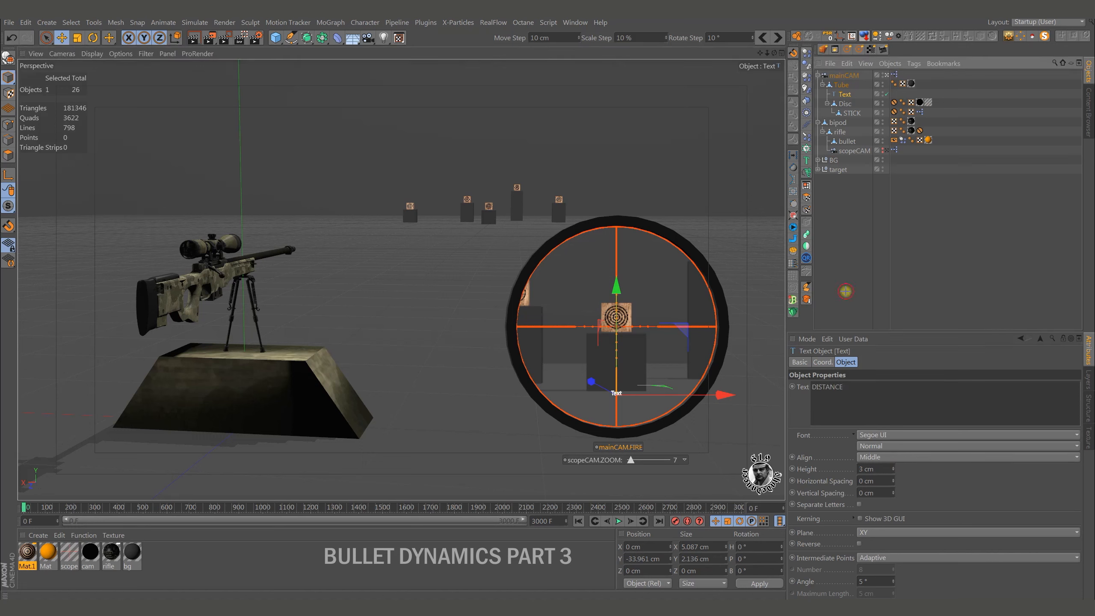
Set the DISTANCE text's Use Color option to Automatic and give it a fully saturated orange-yellow display color.
left_click(626, 394)
left_click(800, 363)
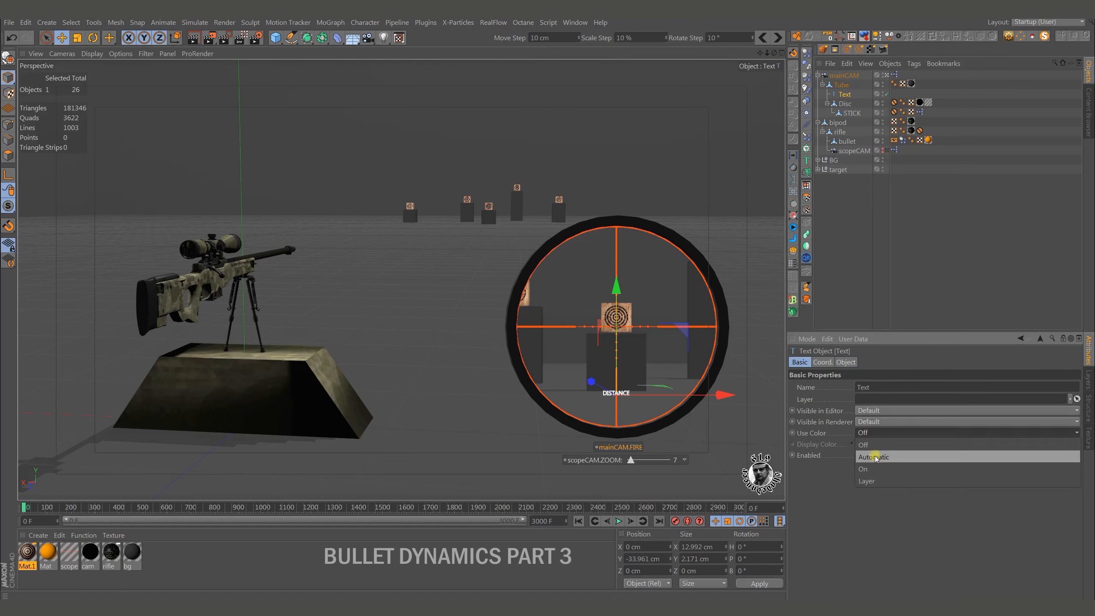
left_click(864, 444)
left_click(853, 445)
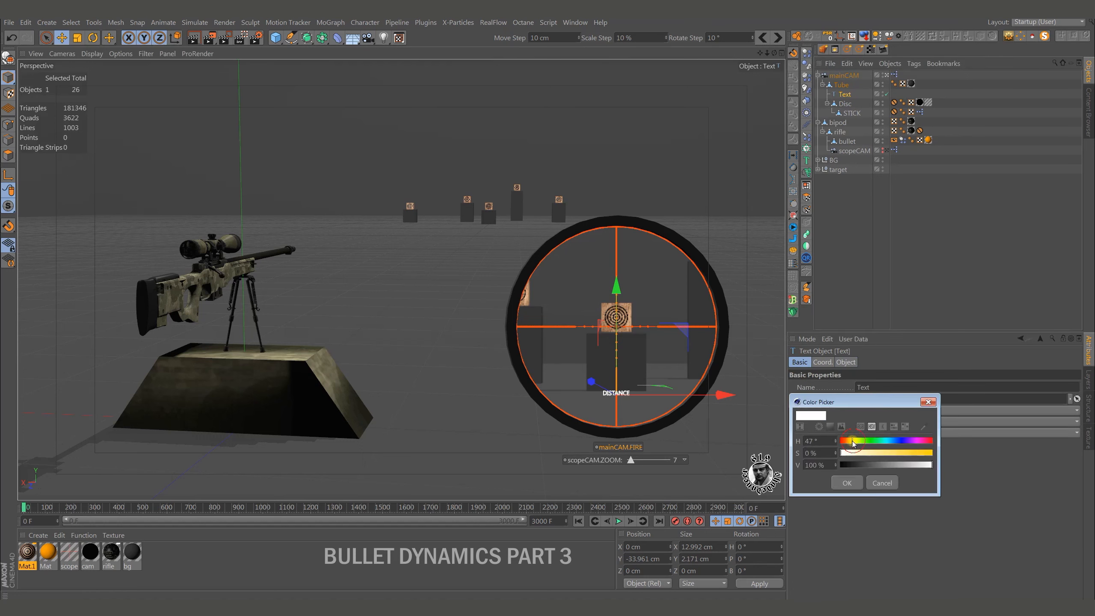
left_click_drag(908, 454, 944, 453)
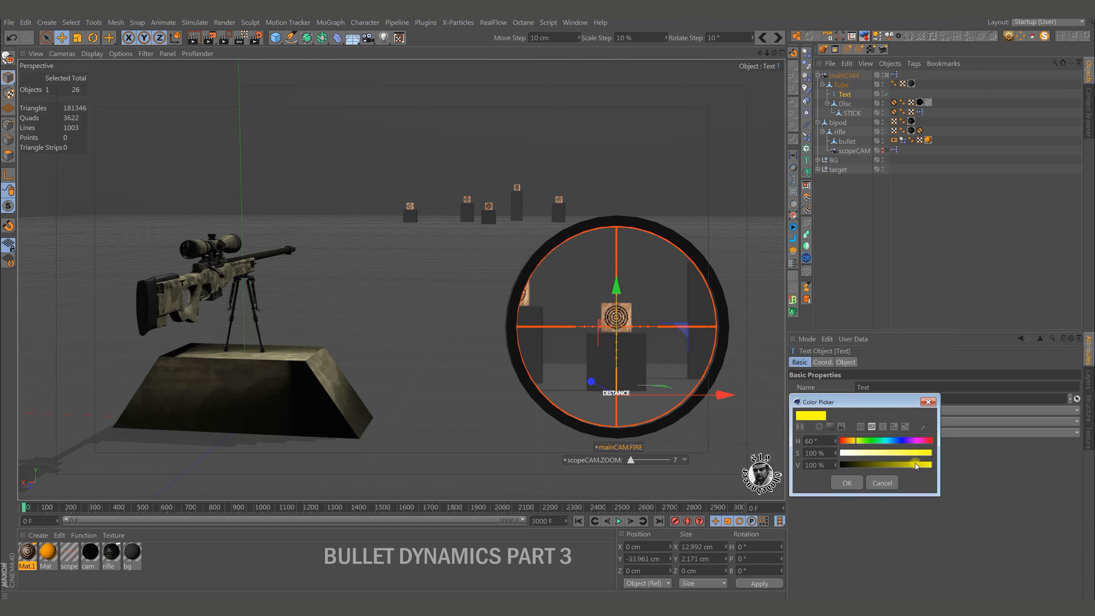
left_click_drag(860, 441, 855, 441)
left_click(847, 483)
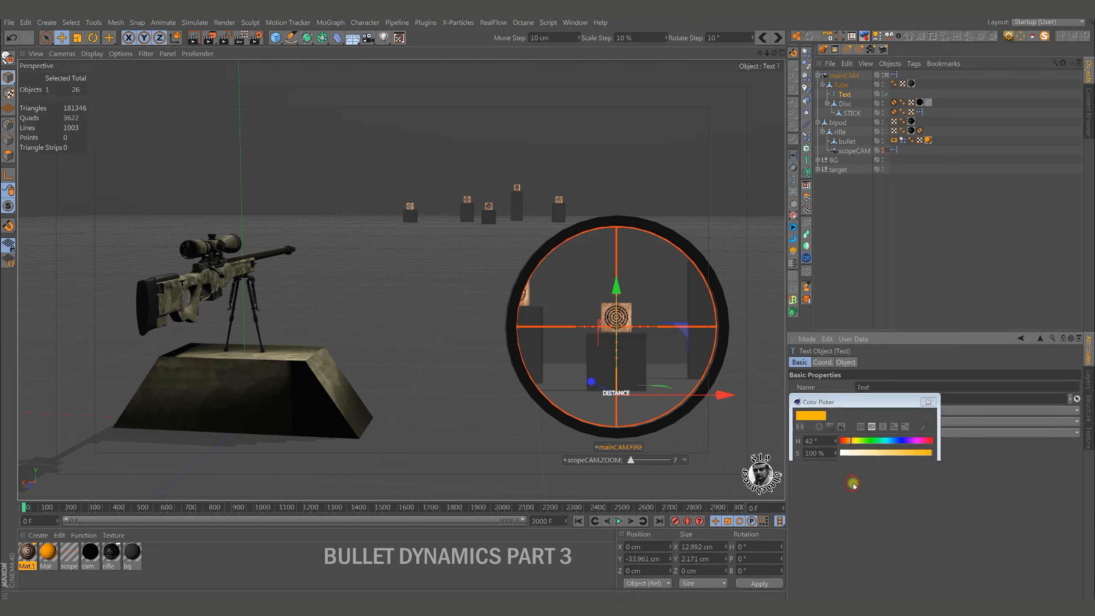
Rename the text spline as distanceT.
left_click(845, 95)
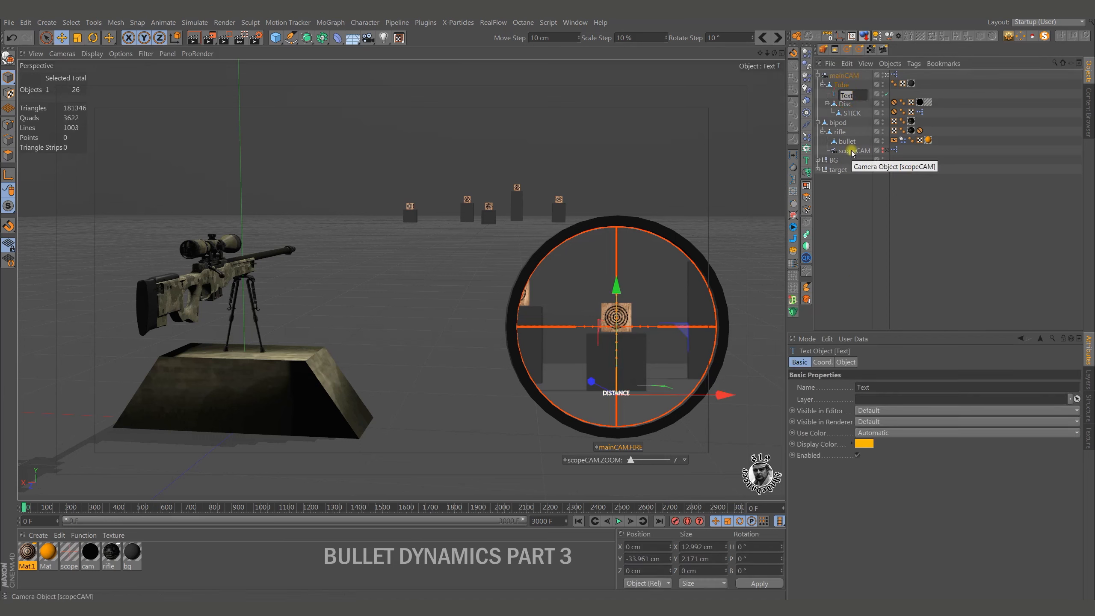
type("dista")
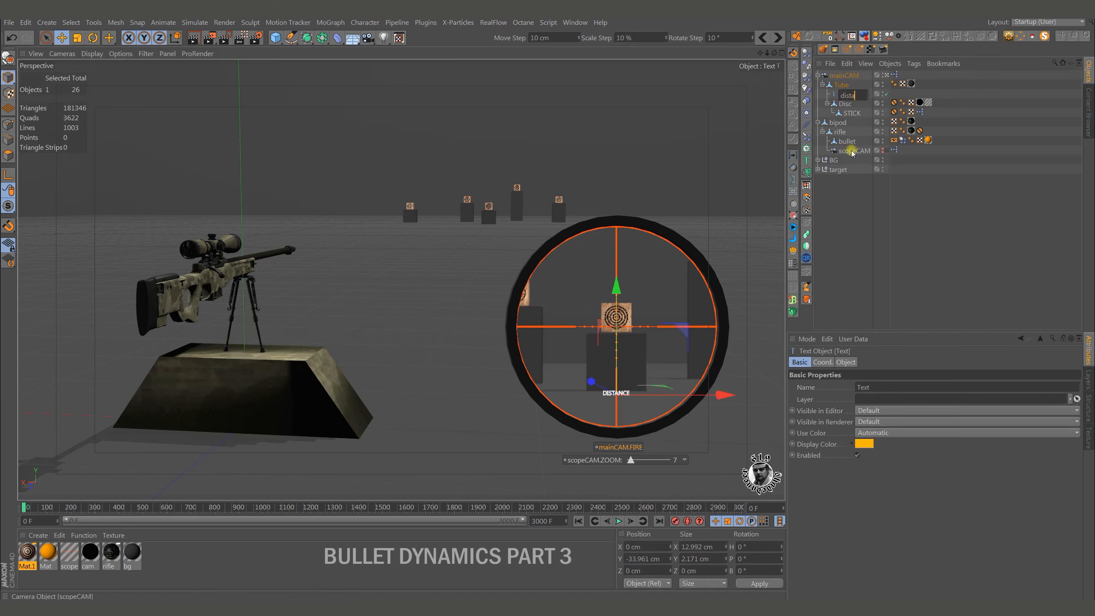
type("nceT")
key("Return")
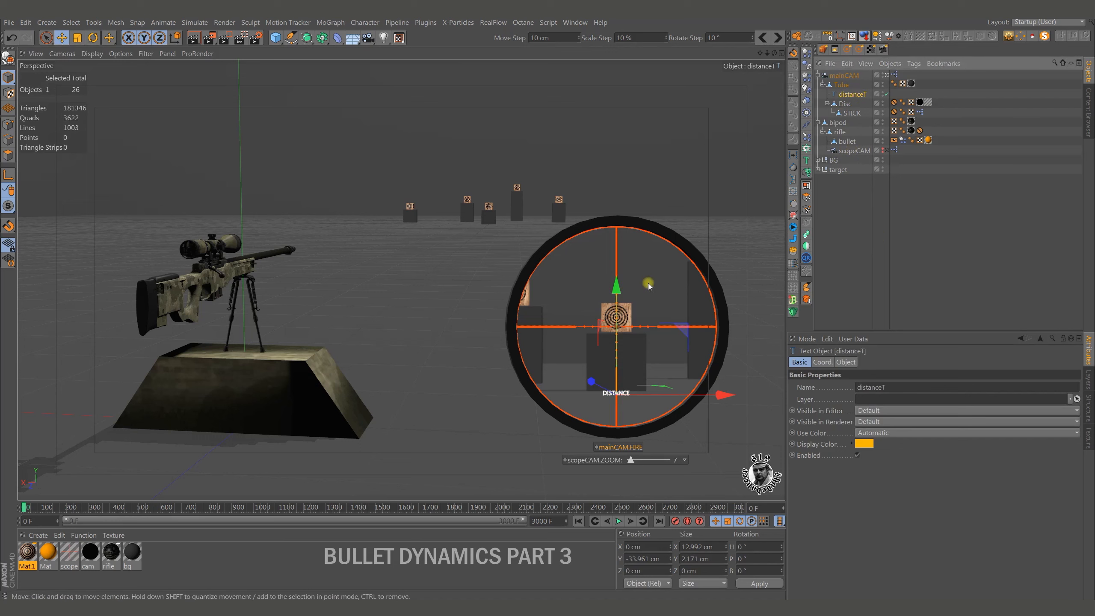
Duplicate distanceT within Tube and rename the copy as distance.
left_click_drag(856, 97, 856, 104, "ctrl")
double_click(856, 105)
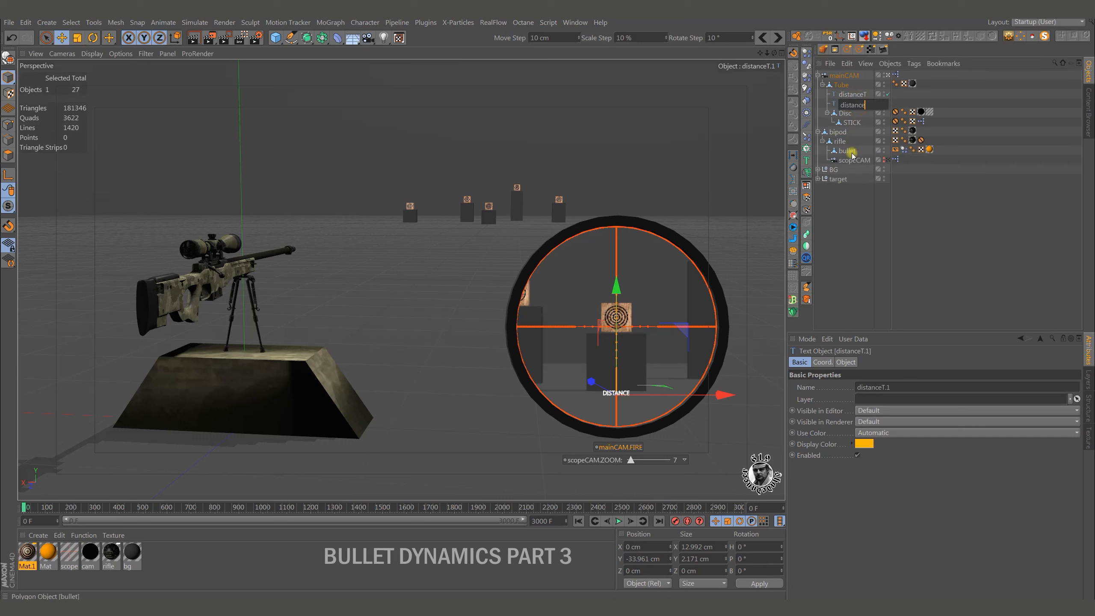
type("distance")
key("Return")
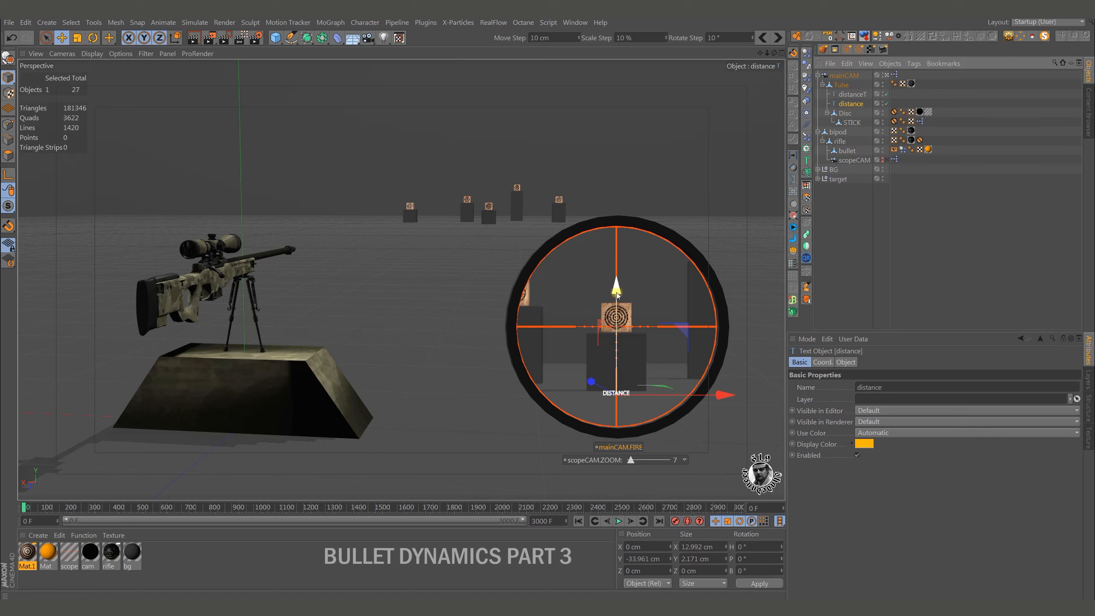
Set the distance text's height to 8 cm and lower it to about -41.4 cm in Y, below the DISTANCE label.
left_click_drag(617, 296, 617, 304)
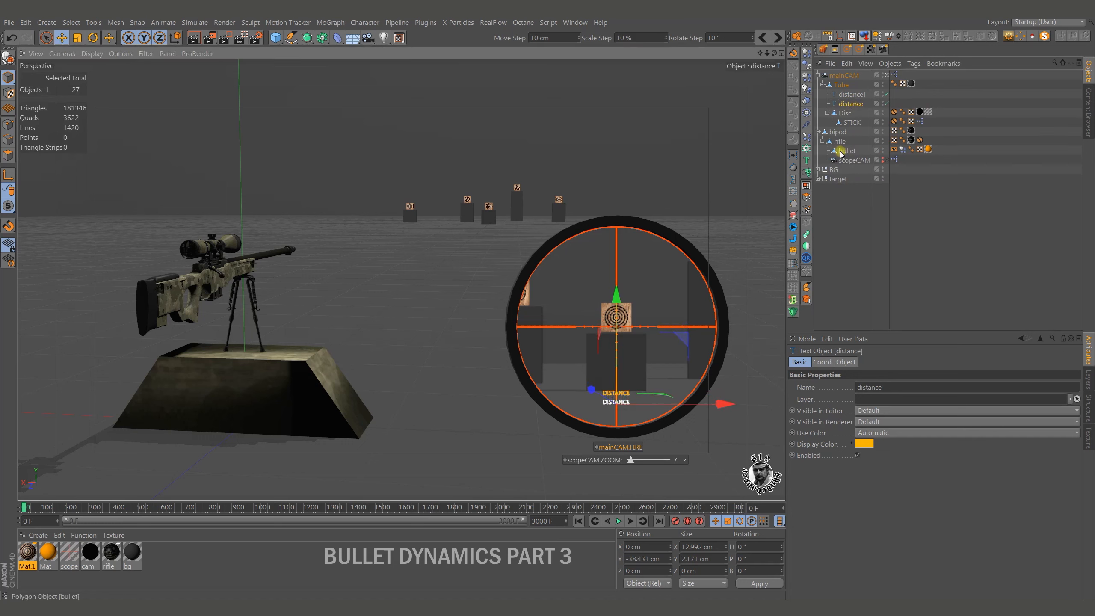
left_click(845, 362)
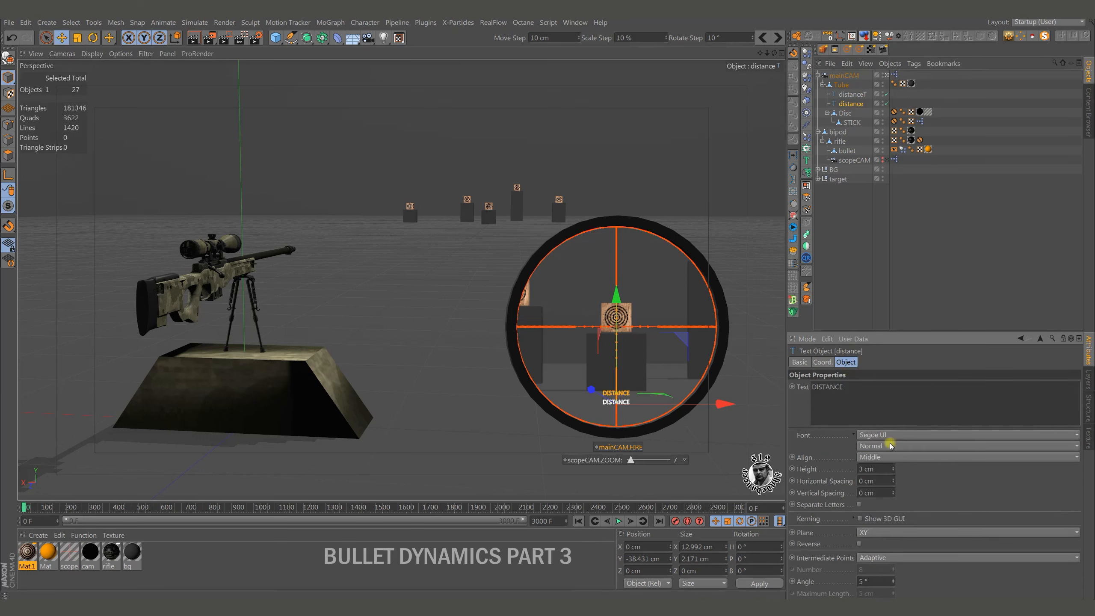
left_click(893, 468)
left_click(893, 467)
left_click(893, 468)
left_click(893, 468)
left_click(893, 467)
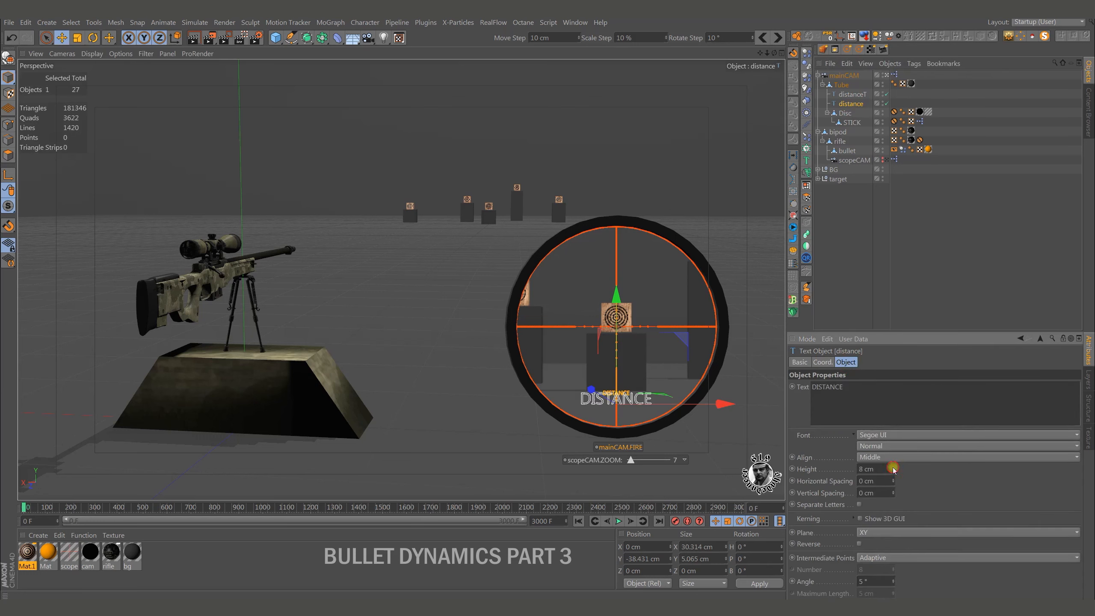
left_click_drag(617, 297, 616, 303)
Change the text of the distance spline to 1427.
left_click_drag(855, 388, 796, 387)
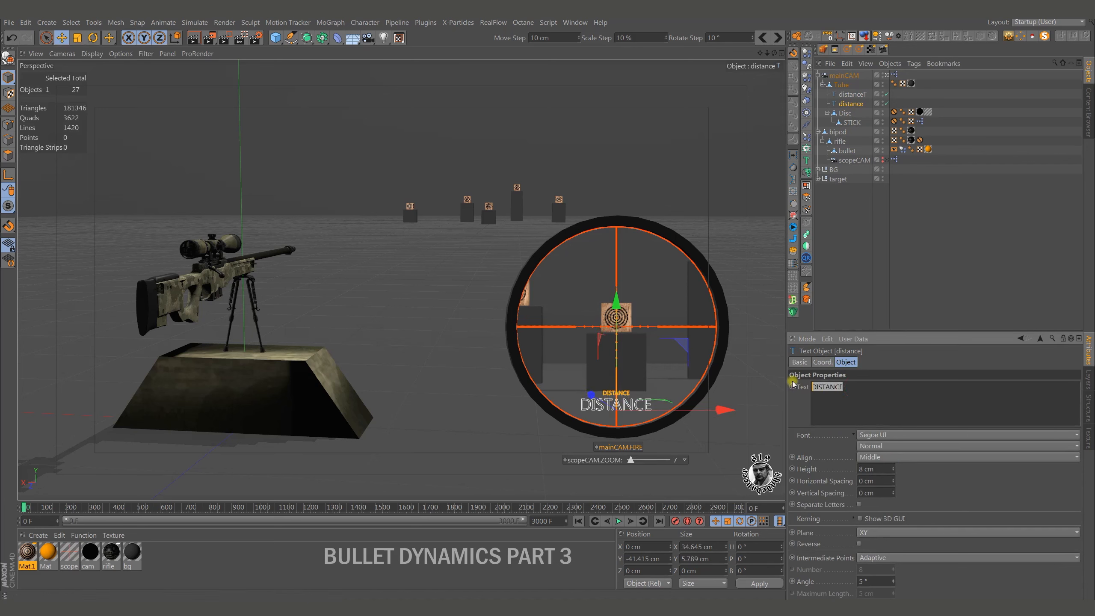
type("1427")
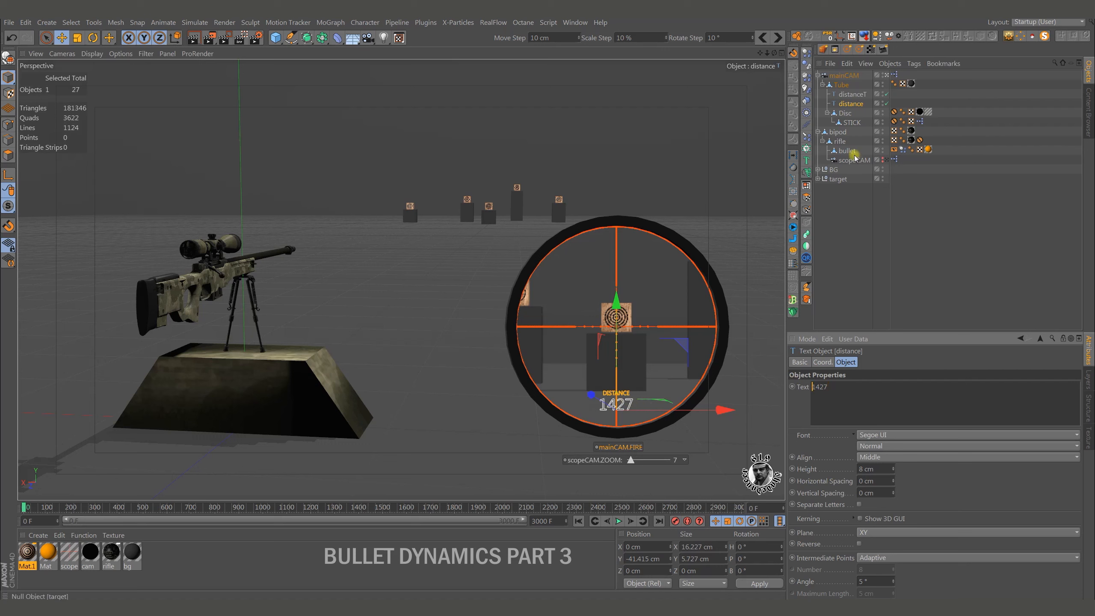
left_click(848, 219)
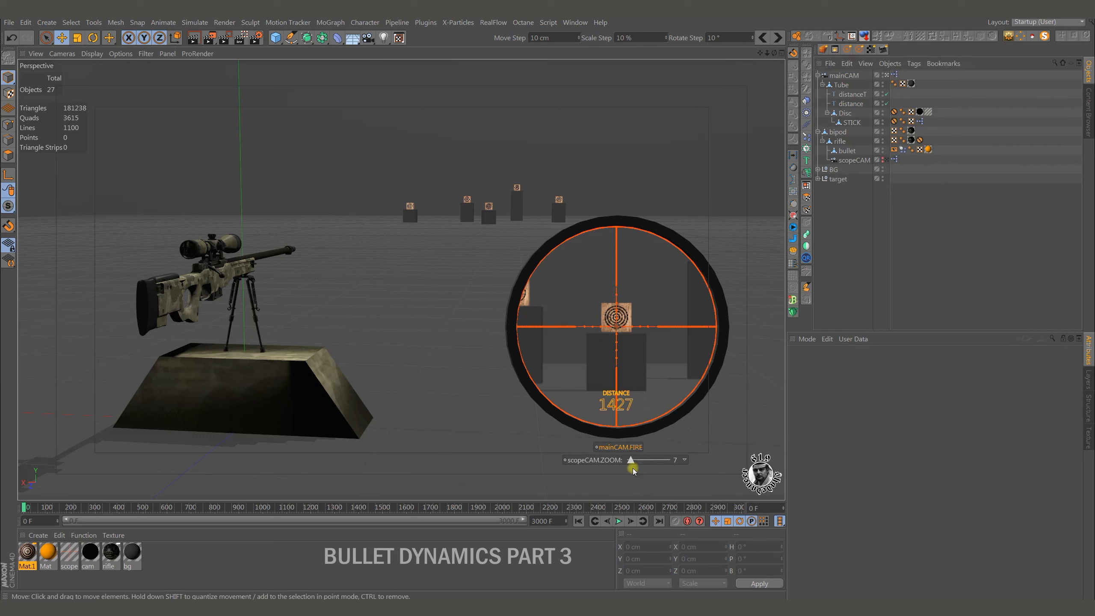
Set the scope zoom to 11 with the viewport slider.
left_click_drag(631, 461, 640, 461)
left_click_drag(642, 464, 638, 464)
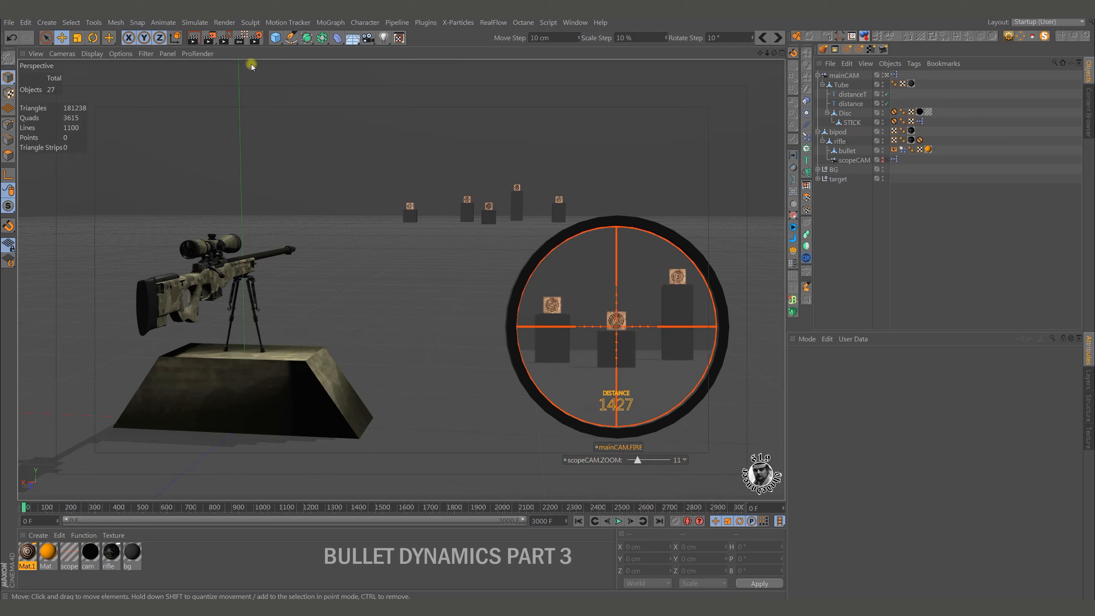
Add a null object at the top of the hierarchy and duplicate it.
left_click_drag(275, 38, 316, 53)
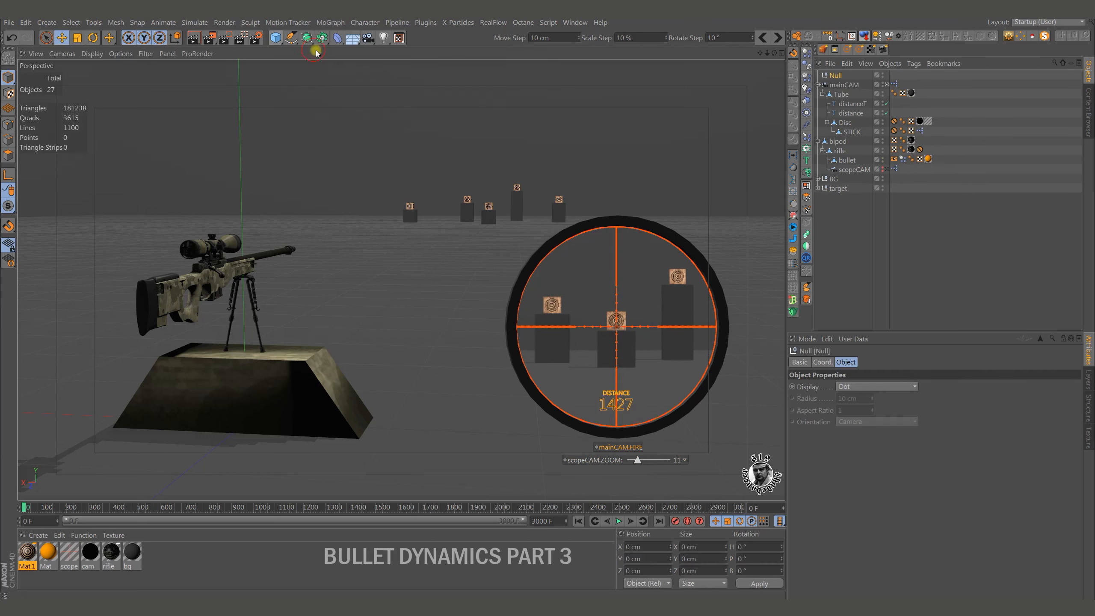
left_click(837, 78)
left_click_drag(839, 86, 837, 84, "ctrl")
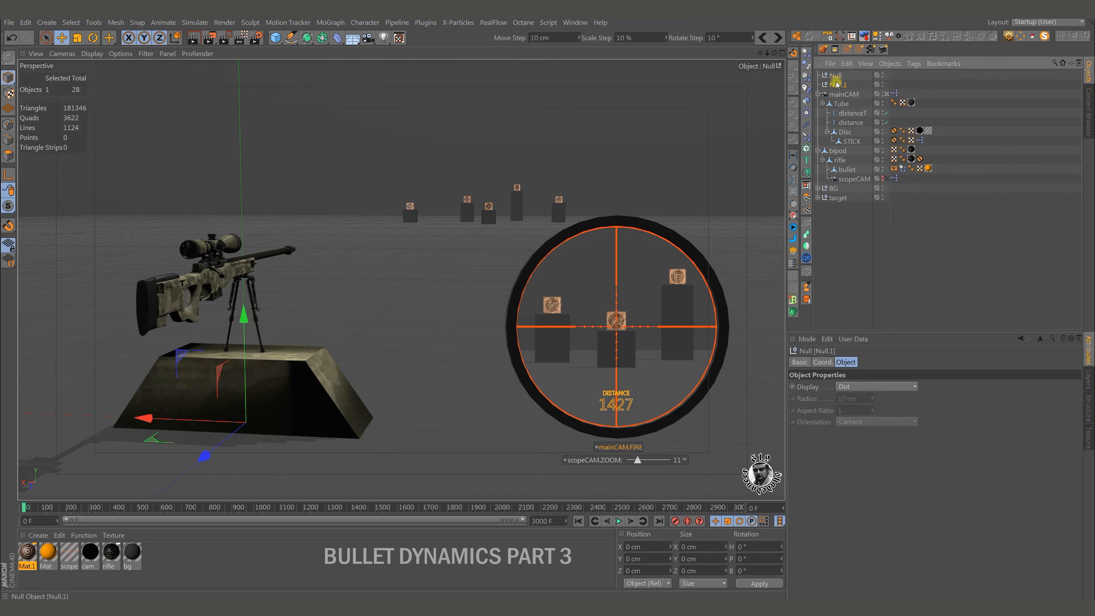
Rename the two nulls as d1 and d2.
double_click(837, 76)
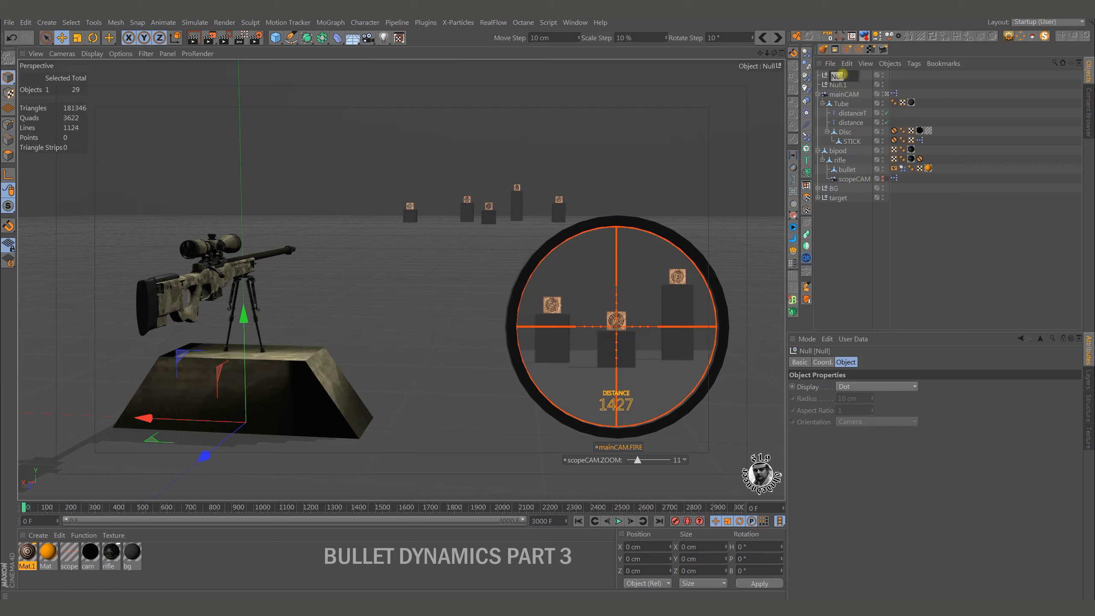
type("d1")
key("Return")
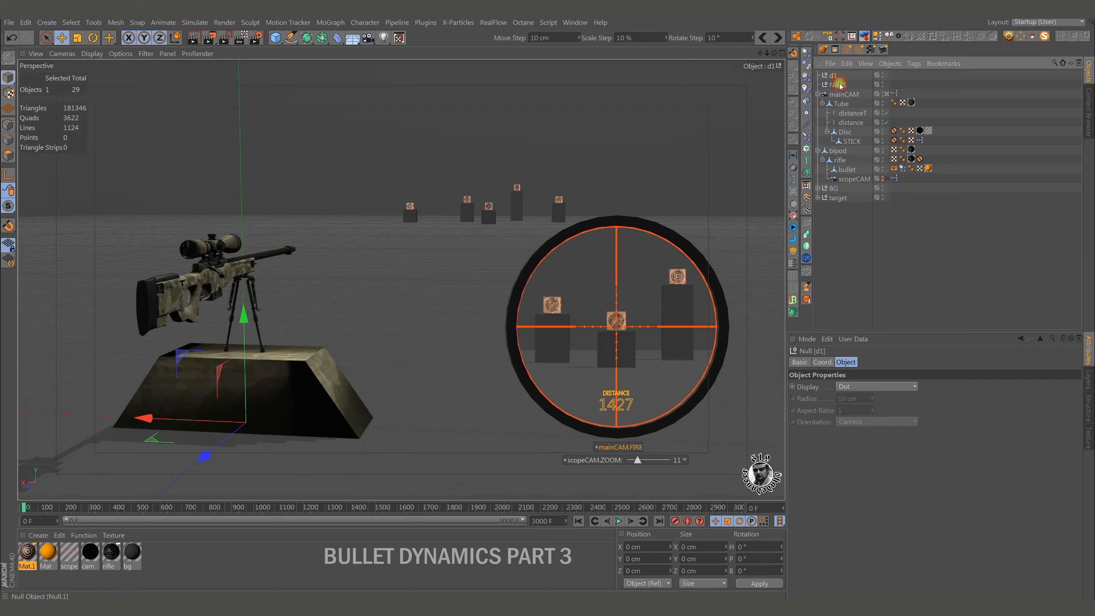
double_click(837, 86)
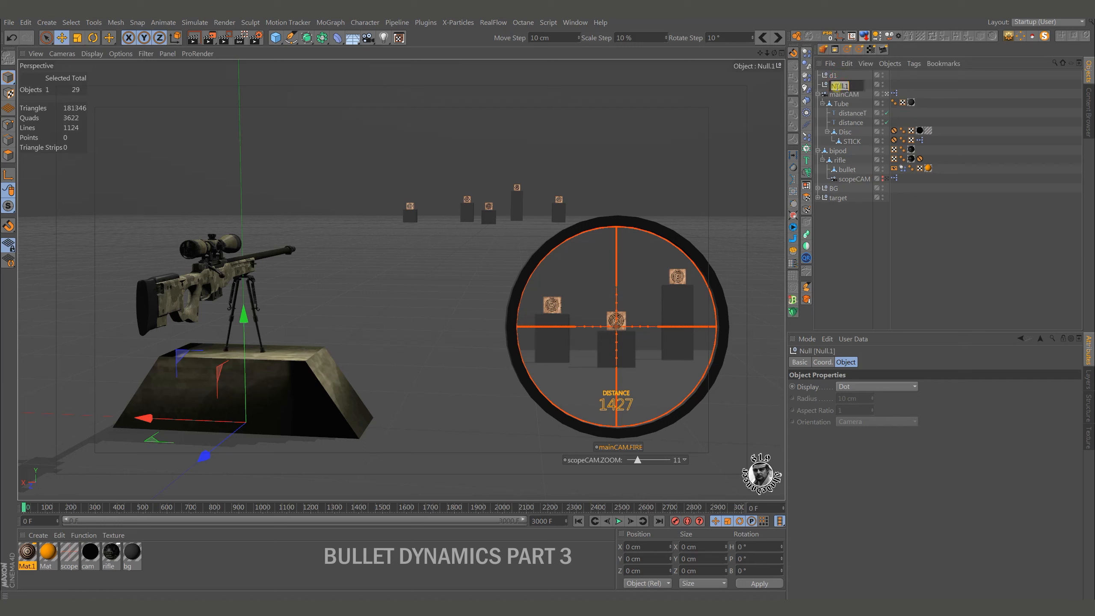
type("d2")
key("Return")
Nest both nulls, d1 and d2, under the rifle object above bullet.
left_click(835, 76, "ctrl")
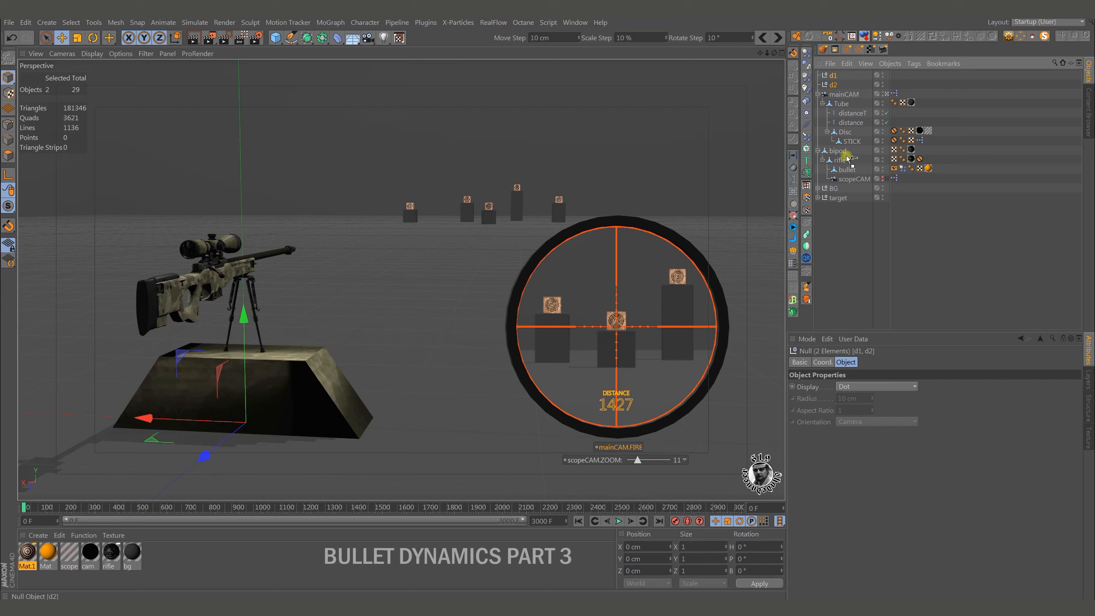
left_click_drag(845, 164, 844, 162)
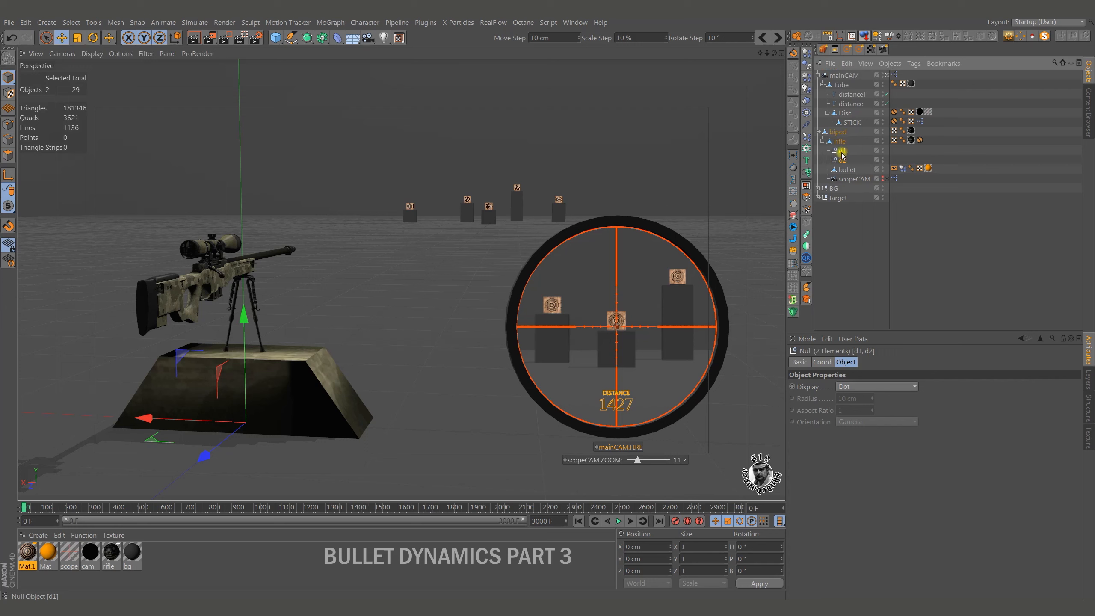
Reset the transforms of nulls d1 and d2 and move d2 along Z to about -10407 cm, beyond the targets.
left_click(827, 37)
left_click(843, 151)
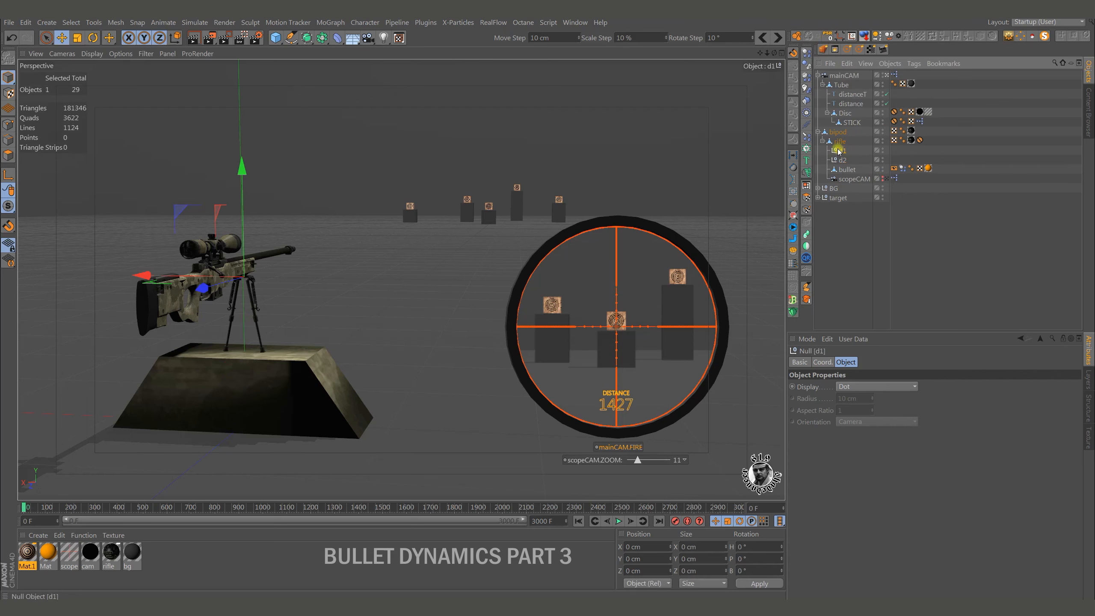
middle_click(359, 298)
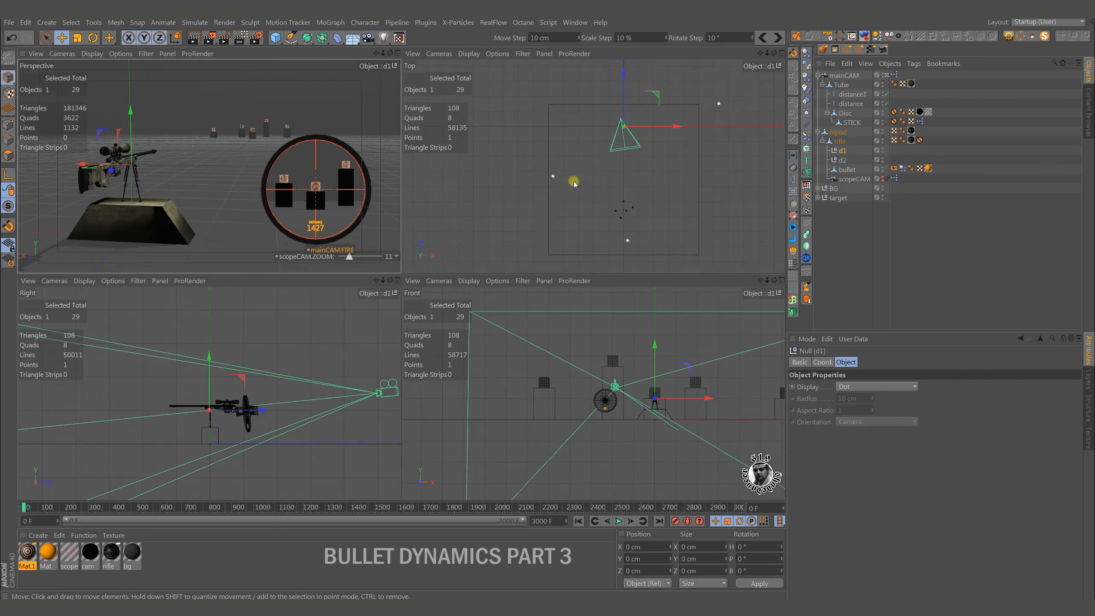
middle_click(578, 176)
scroll(439, 197, "up", 5)
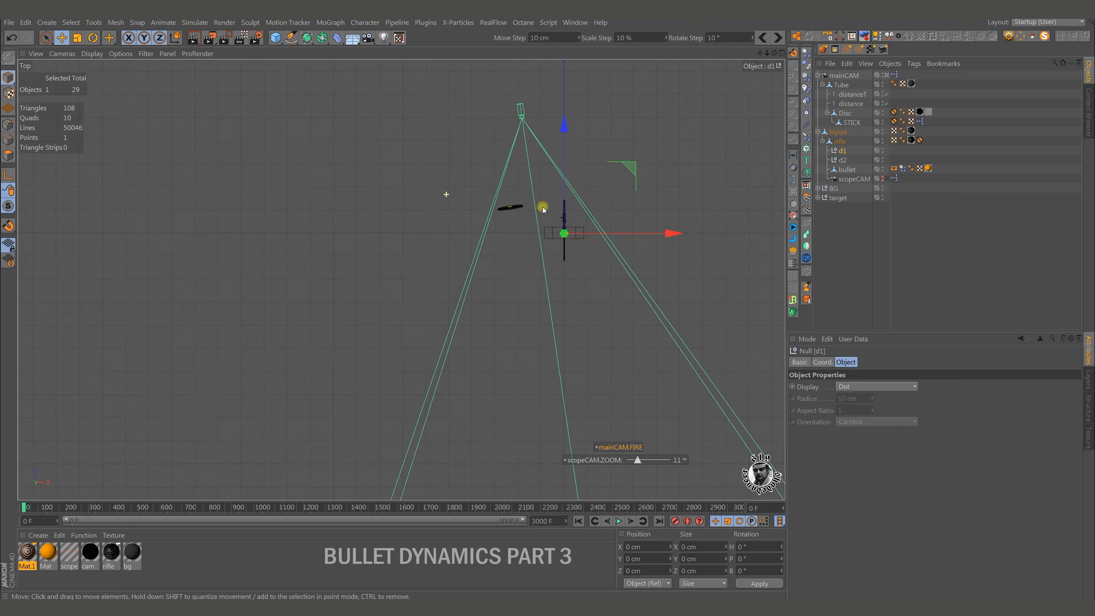
left_click(842, 160)
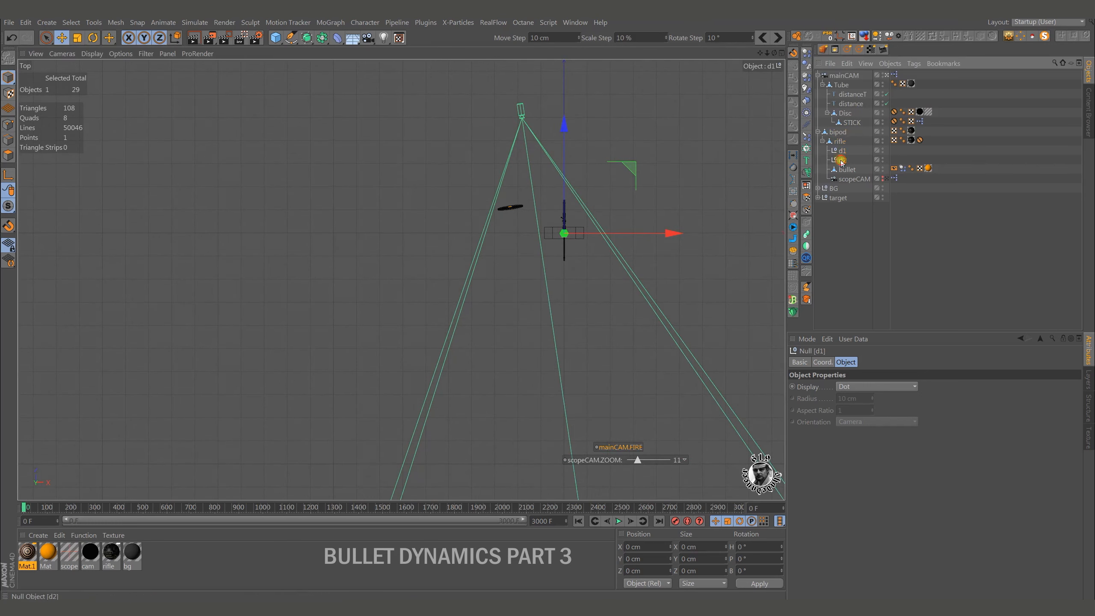
left_click_drag(564, 130, 562, 220)
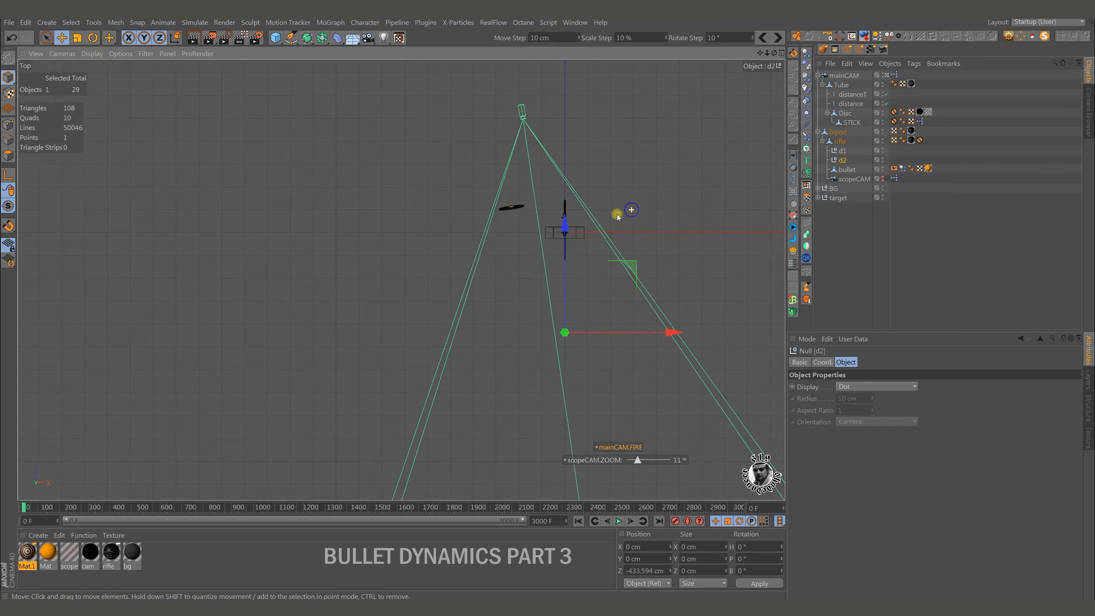
scroll(604, 220, "down", 4)
scroll(573, 236, "down", 2)
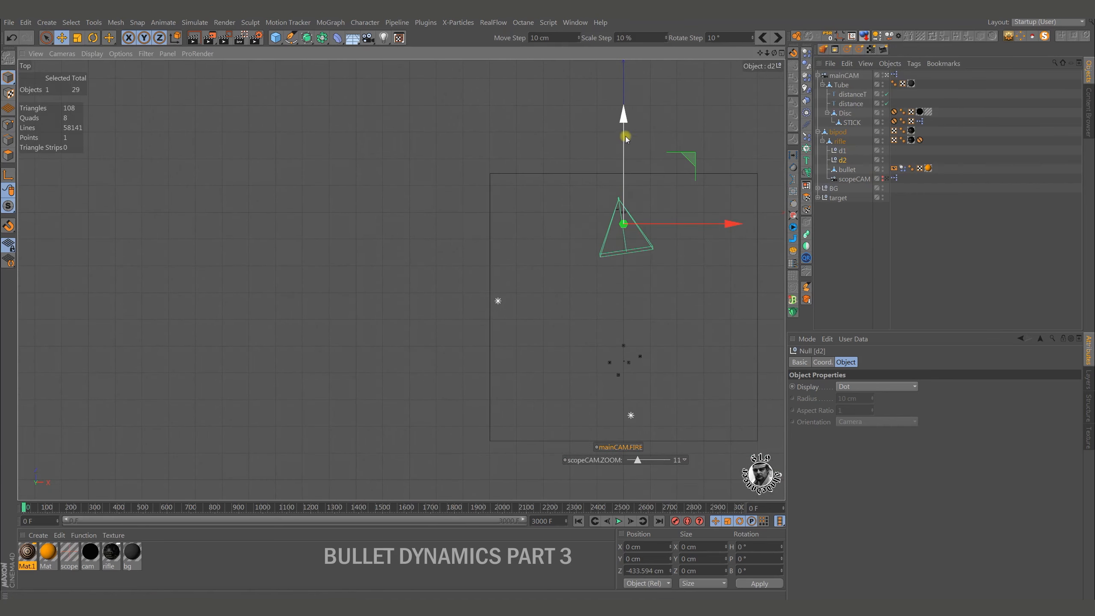
left_click_drag(620, 118, 640, 387)
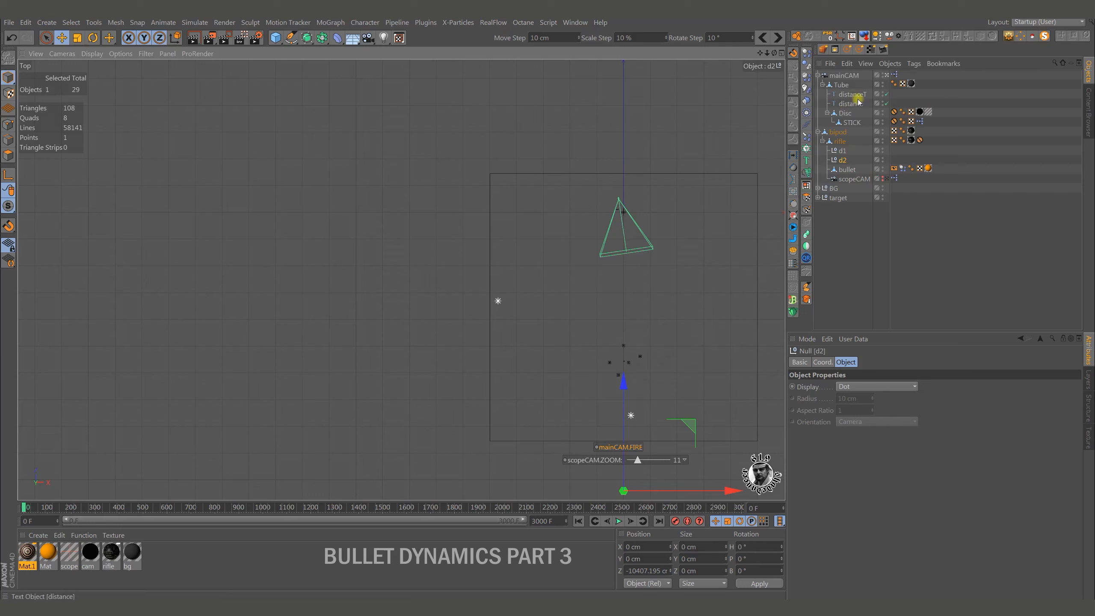
Set the display shape of both nulls, d1 and d2, to Circle and check their placement in the perspective and top views.
left_click(842, 150, "ctrl")
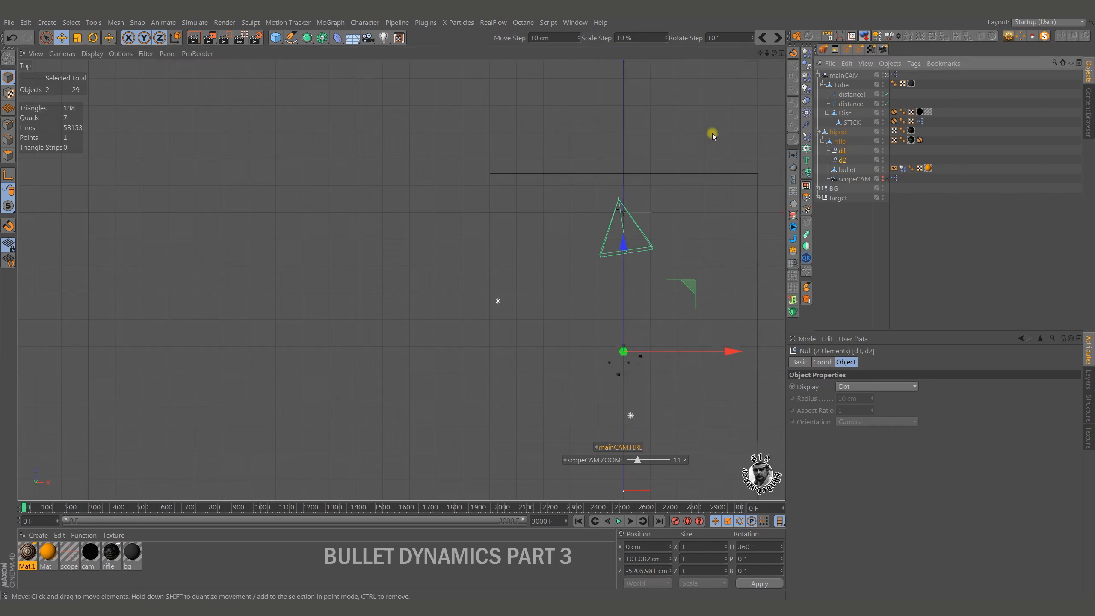
left_click(855, 387)
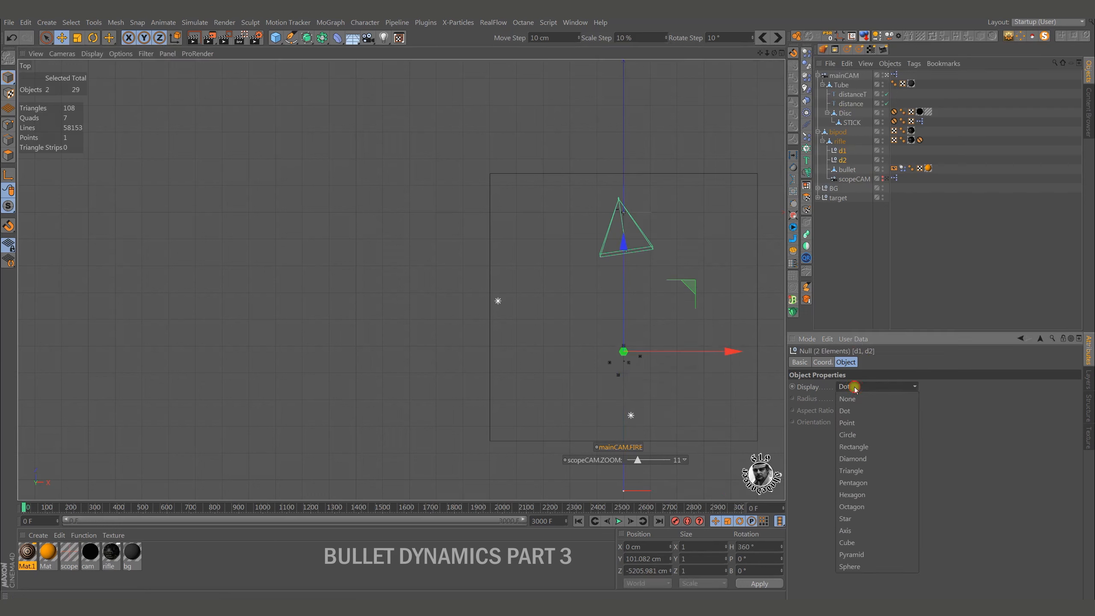
left_click(861, 435)
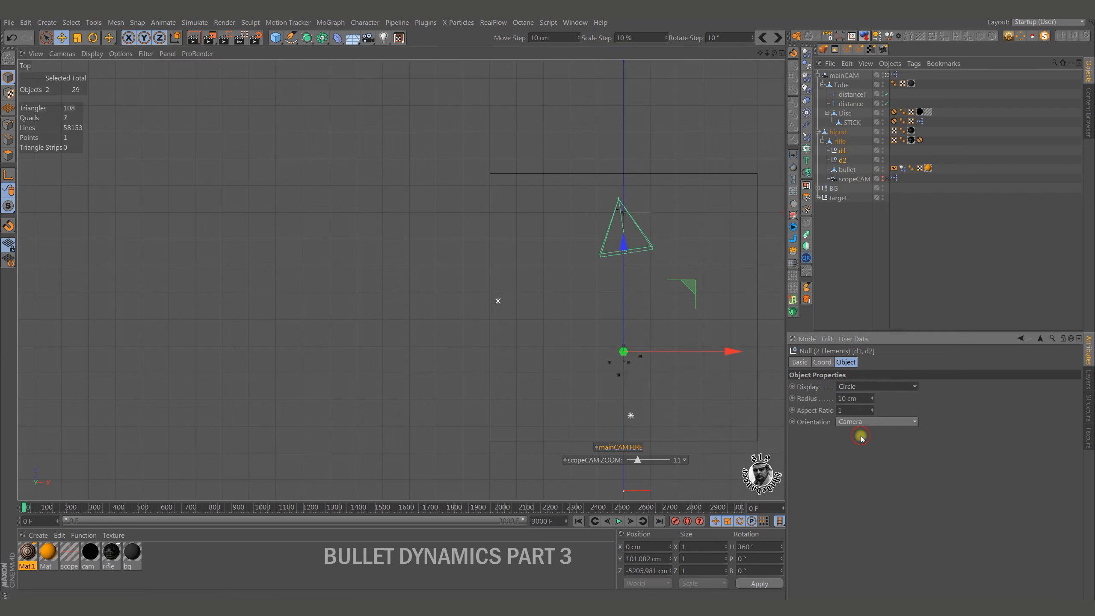
middle_click(533, 234)
middle_click(345, 201)
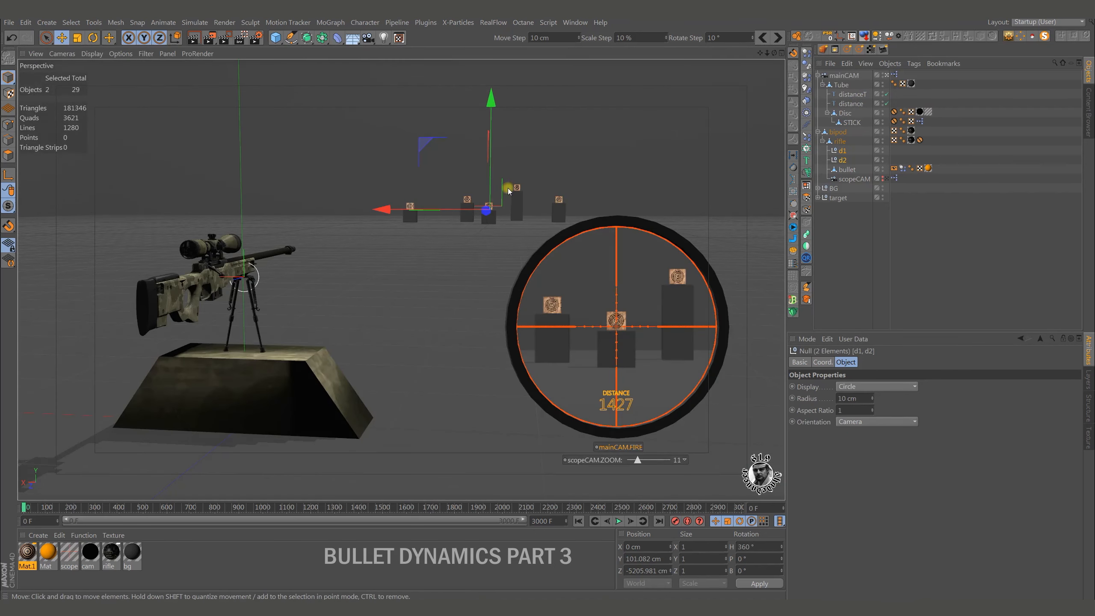
middle_click(689, 184)
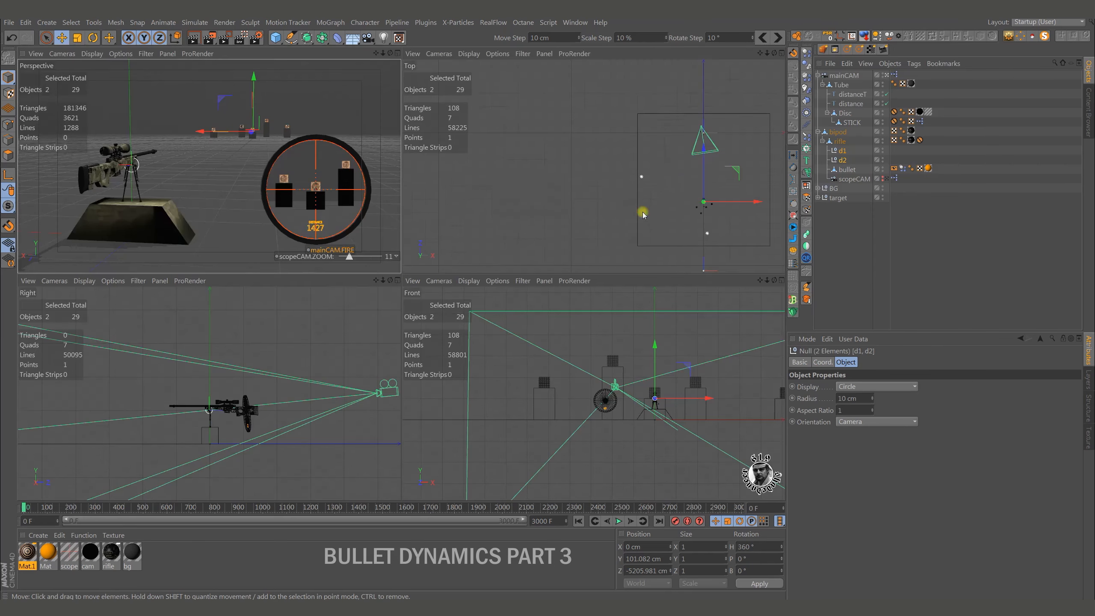
middle_click(643, 215)
middle_click_drag(685, 350, 614, 314, "alt")
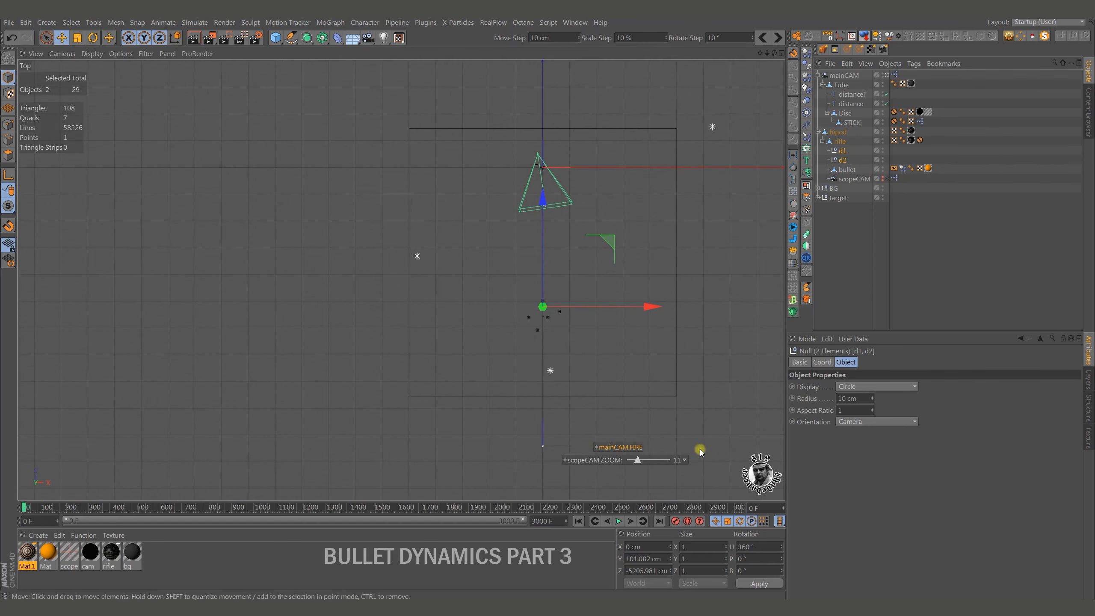
Test the scope's aim by shifting the STICK object slightly along X, and reset its transform.
left_click(853, 123)
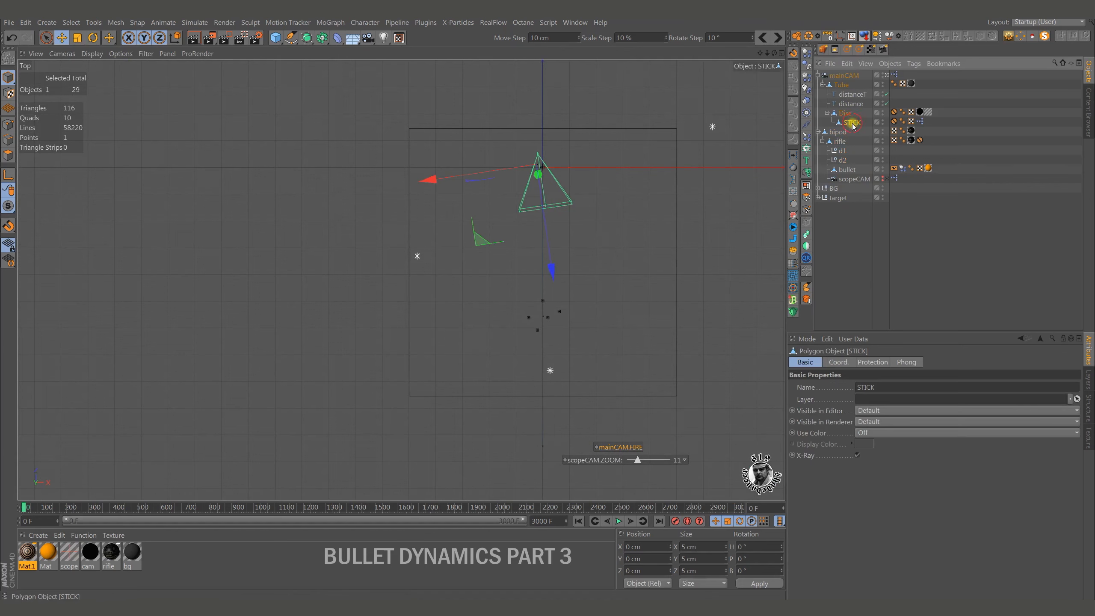
middle_click(517, 360)
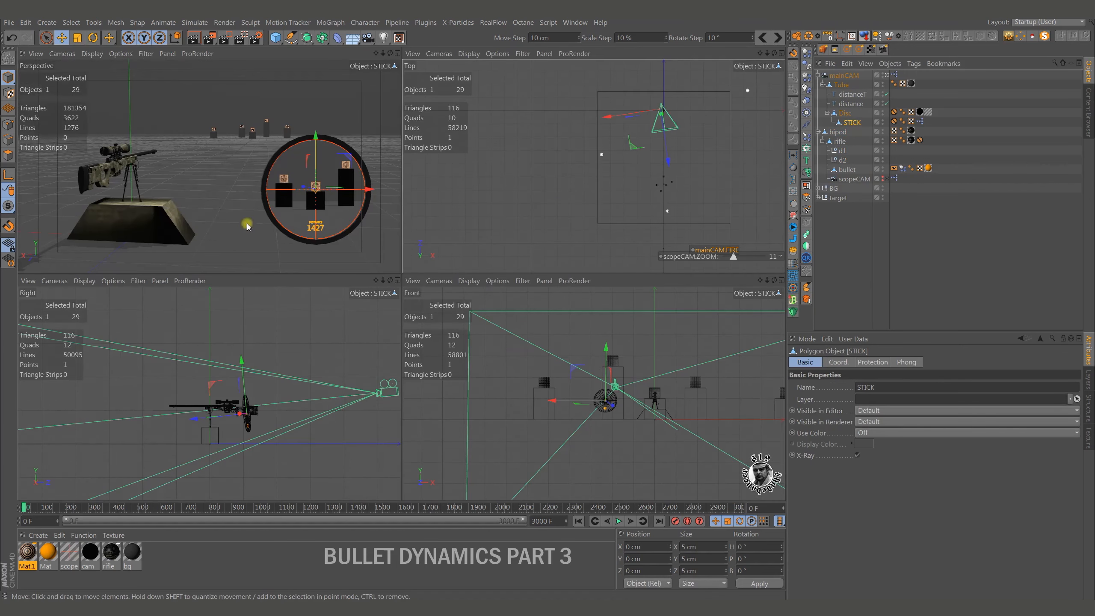
left_click_drag(373, 192, 366, 191)
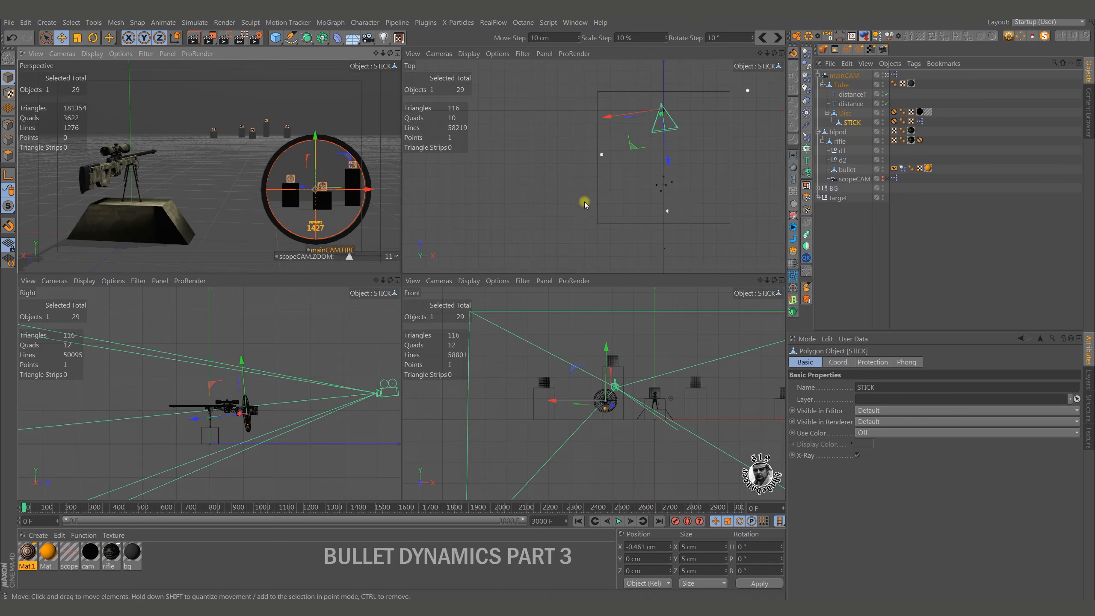
middle_click(219, 204)
mouse_move(726, 326)
left_mouse_down()
mouse_move(676, 327)
mouse_move(726, 328)
left_mouse_up()
left_click(828, 35)
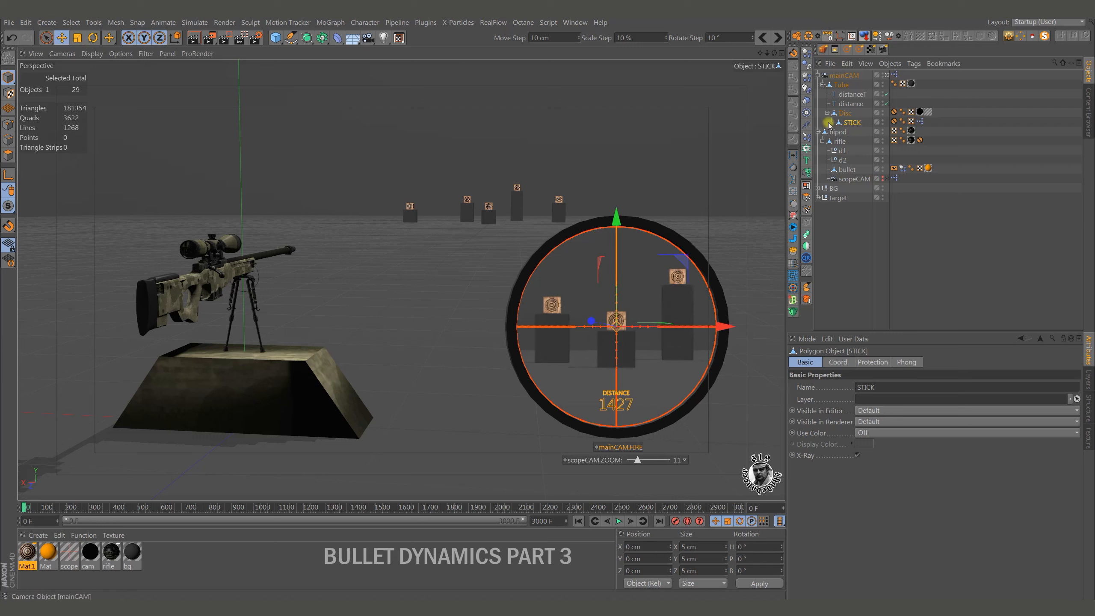
left_click(831, 274)
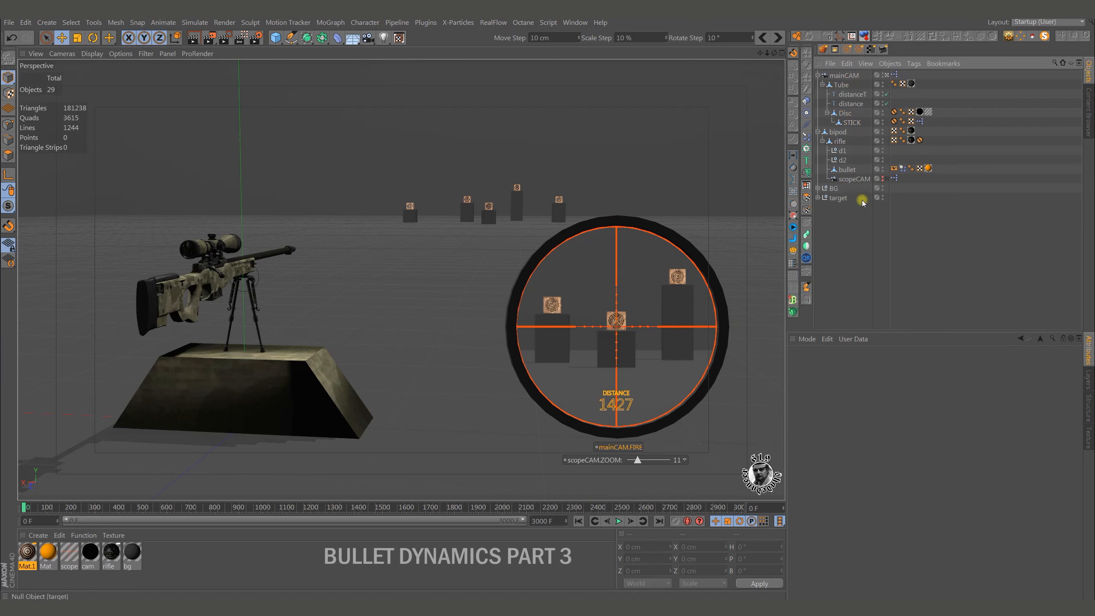
Add an XPresso tag to the target null and move its editor window clear of the distant targets.
left_click(838, 198)
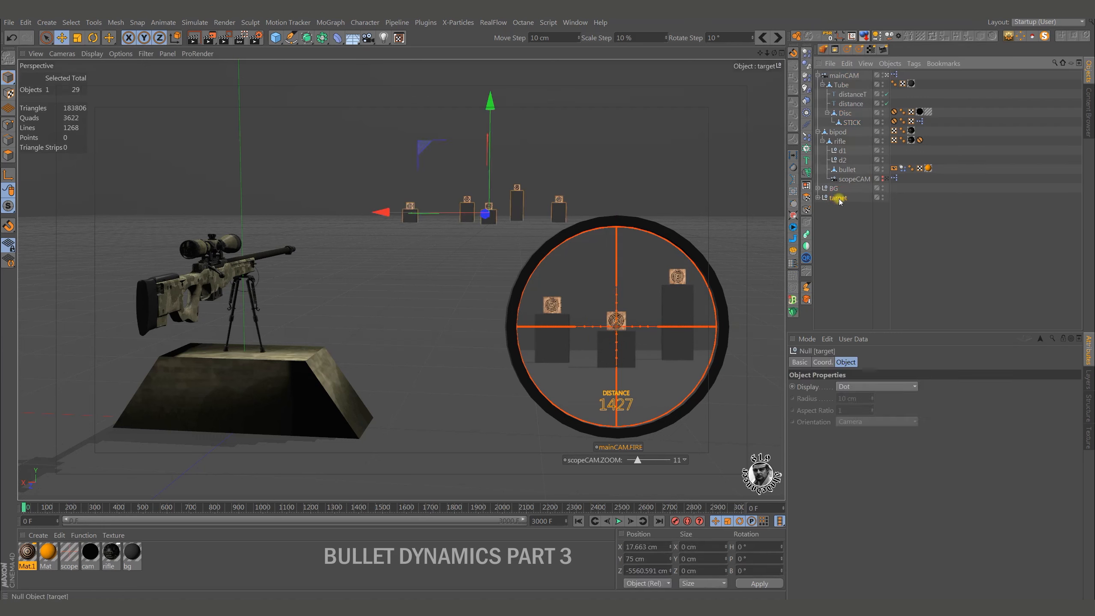
right_click(839, 202)
mouse_move(891, 38)
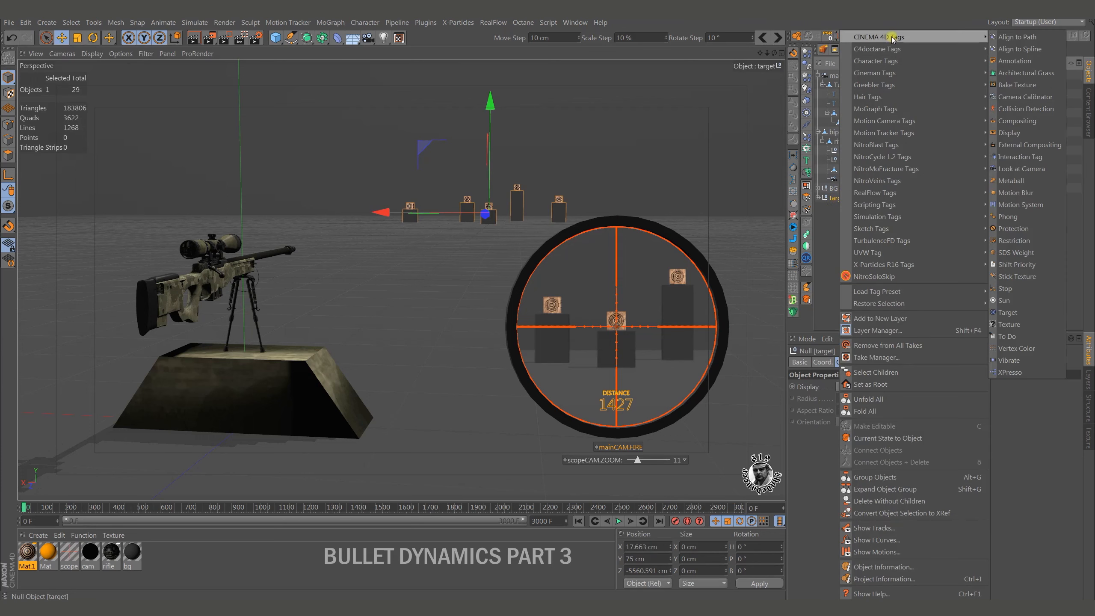
left_click(1010, 371)
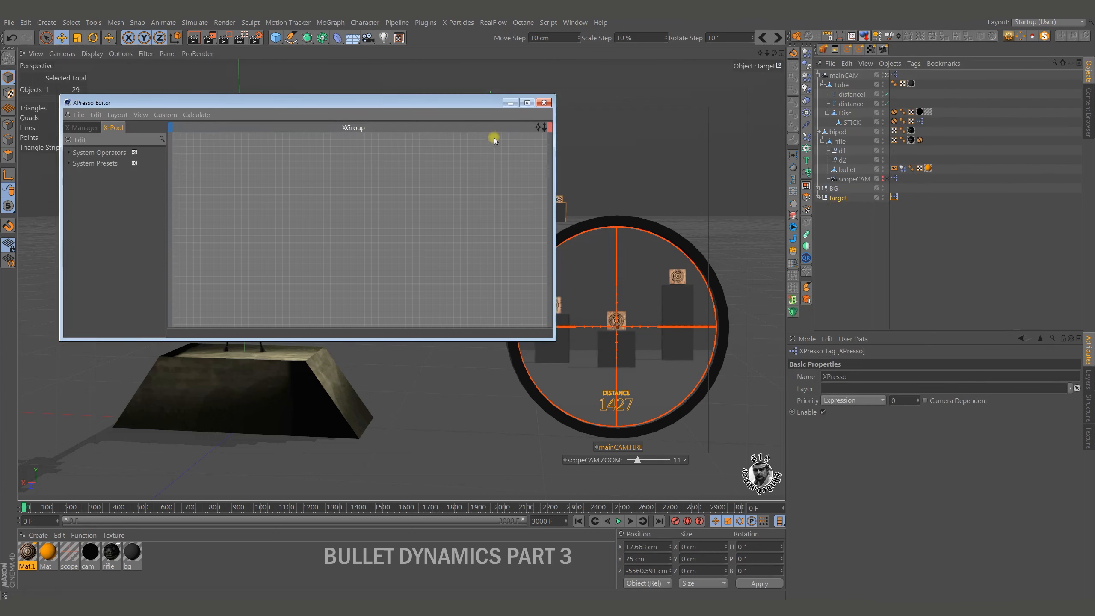
left_click_drag(475, 110, 498, 255)
Add a Ray Collision node to the target's XPresso graph and turn off its Test Only option.
right_click(440, 319)
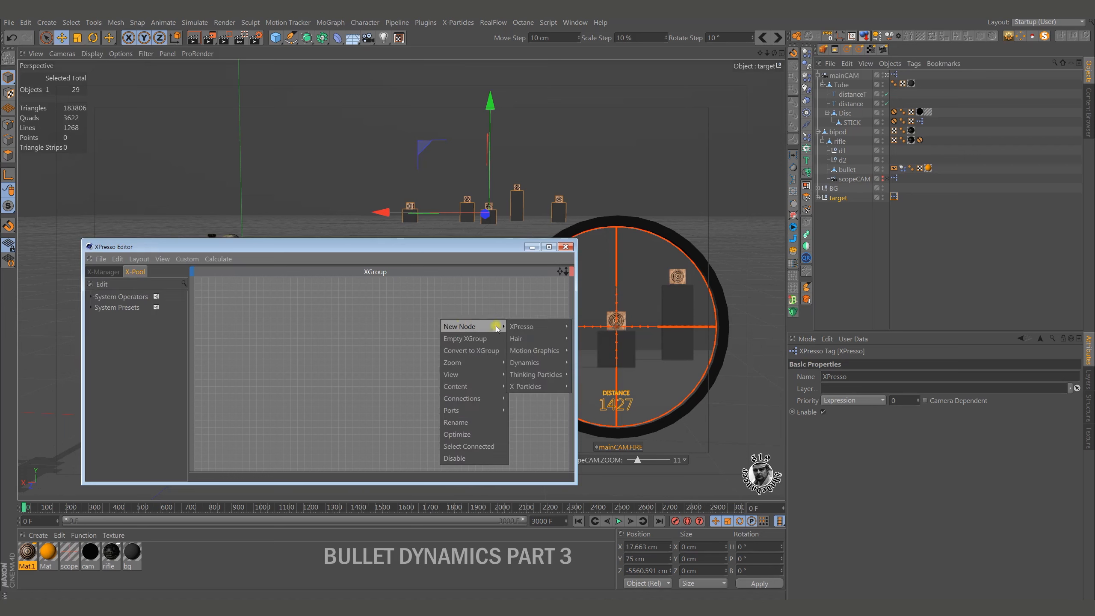
mouse_move(595, 327)
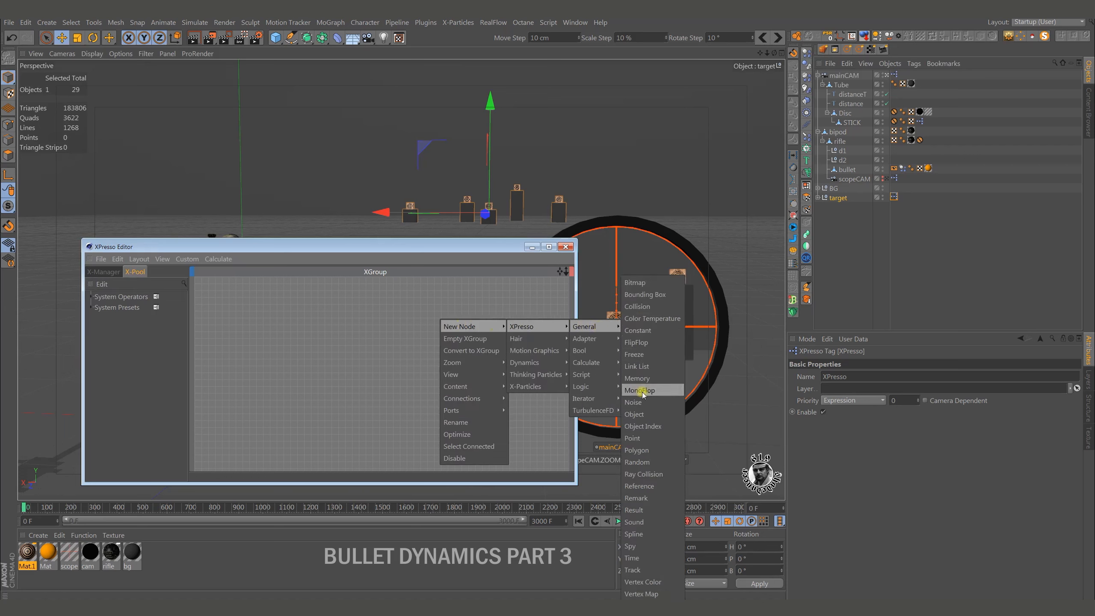
left_click(643, 474)
left_click_drag(454, 305, 424, 337)
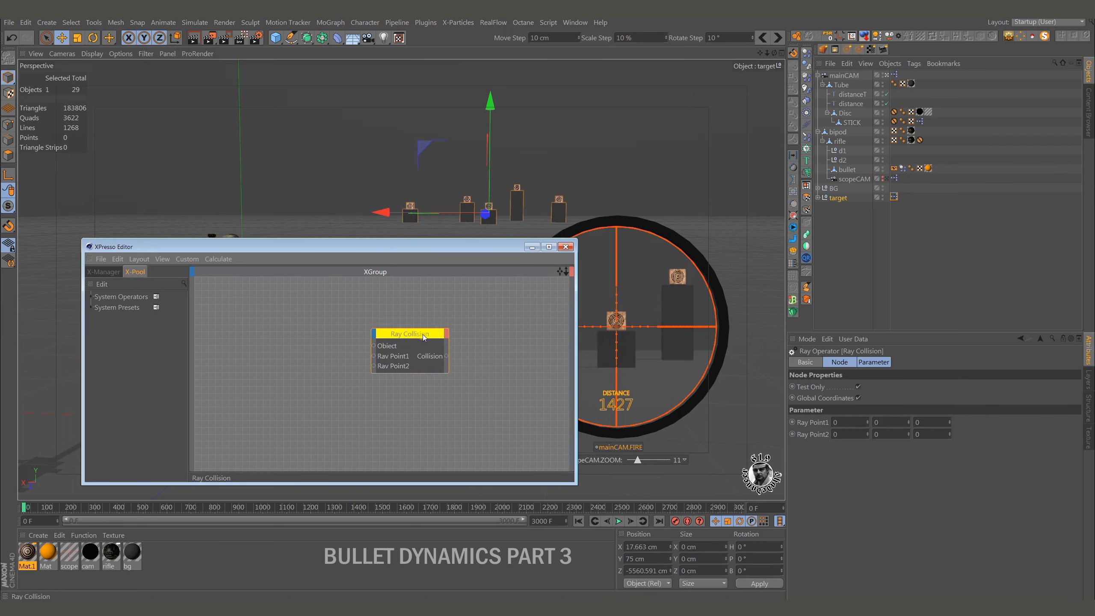
left_click(858, 388)
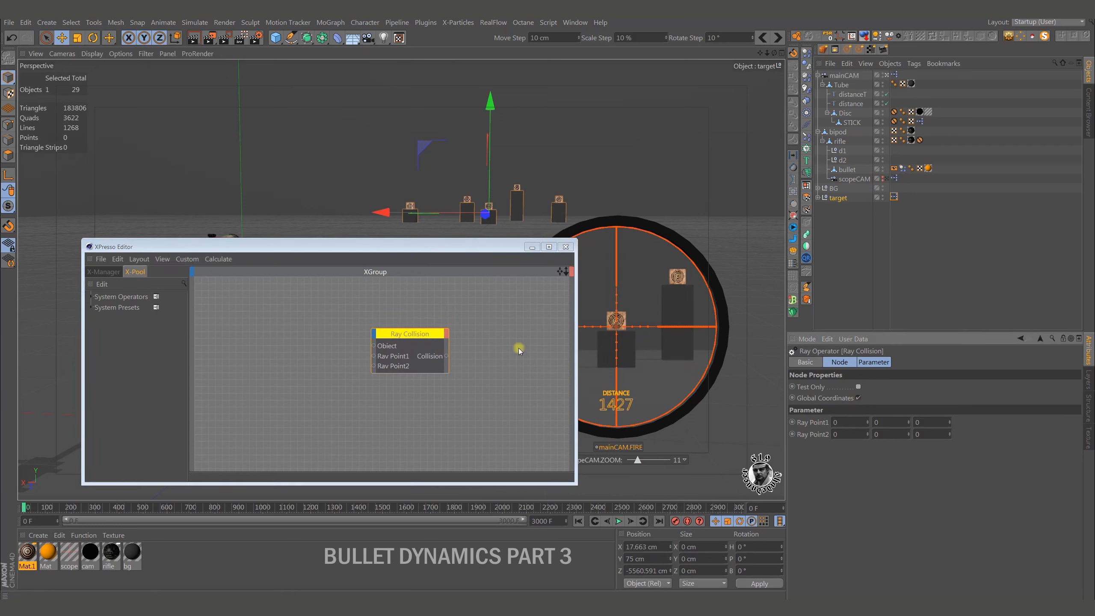
left_click_drag(427, 337, 404, 338)
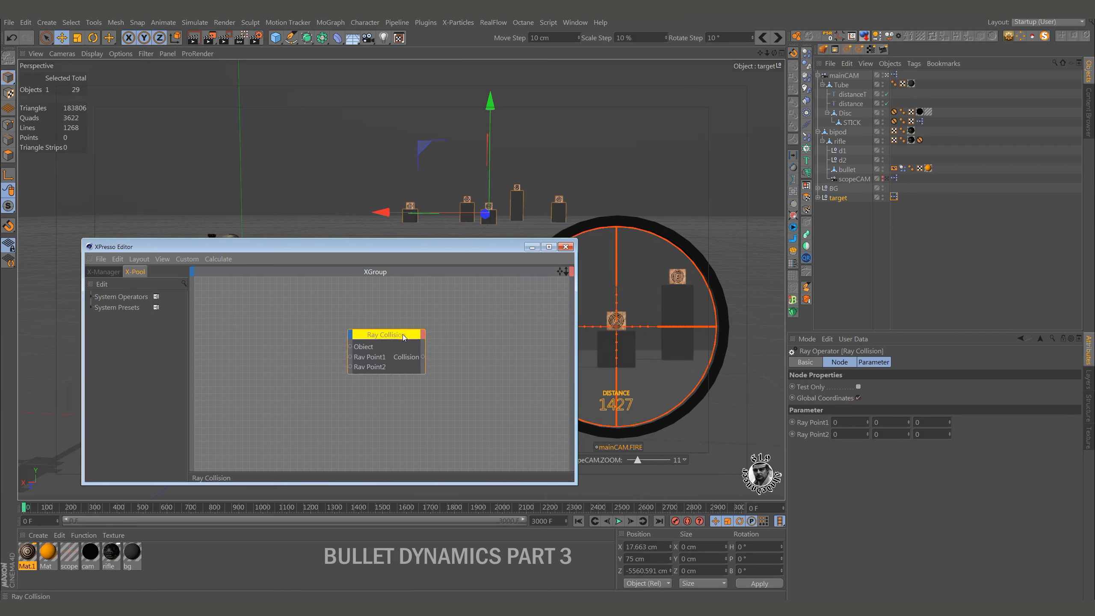
Add the nulls d1 and d2 as nodes in the XPresso graph, beside the Ray Collision node's inputs.
left_click(843, 151)
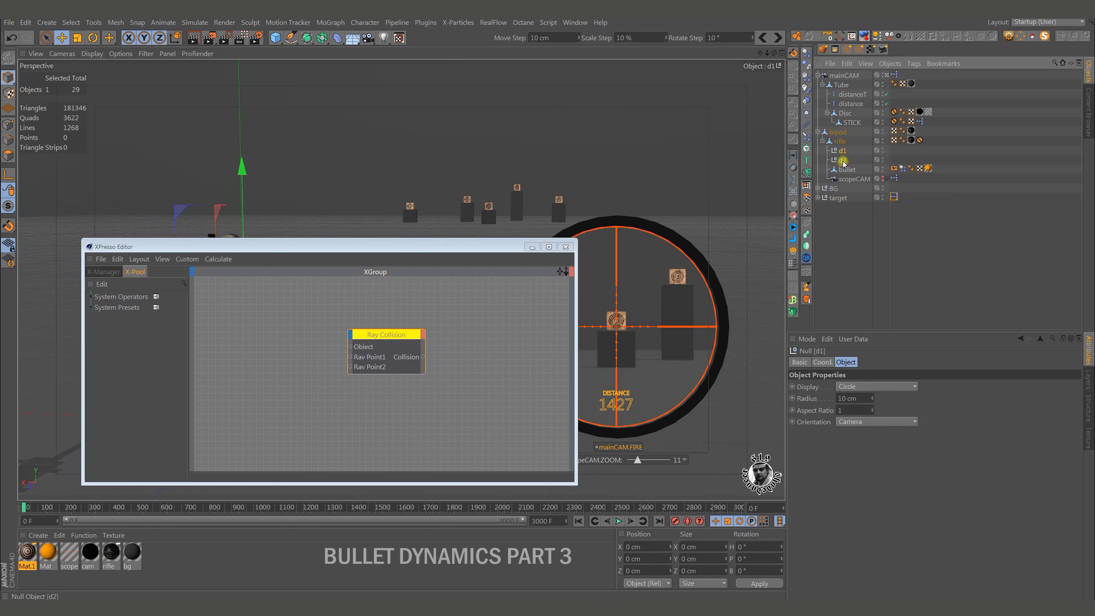
left_click(842, 160, "shift")
left_click_drag(415, 329, 283, 374)
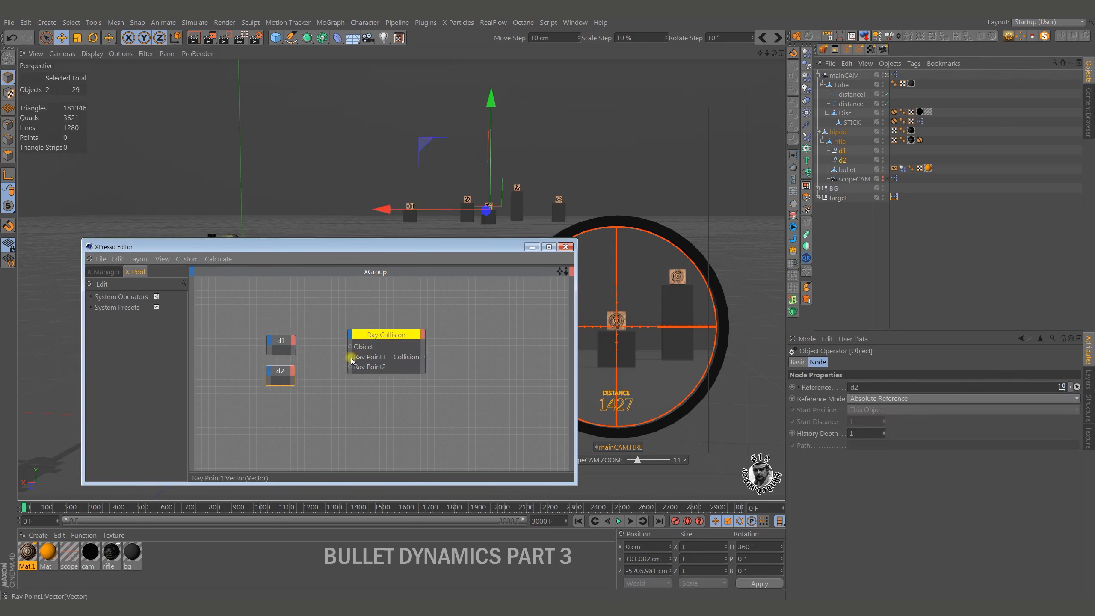
Connect the Global Position of d1 to Ray Point1 and the Global Position of d2 to Ray Point2 on the Ray Collision node.
left_click_drag(293, 345, 294, 347)
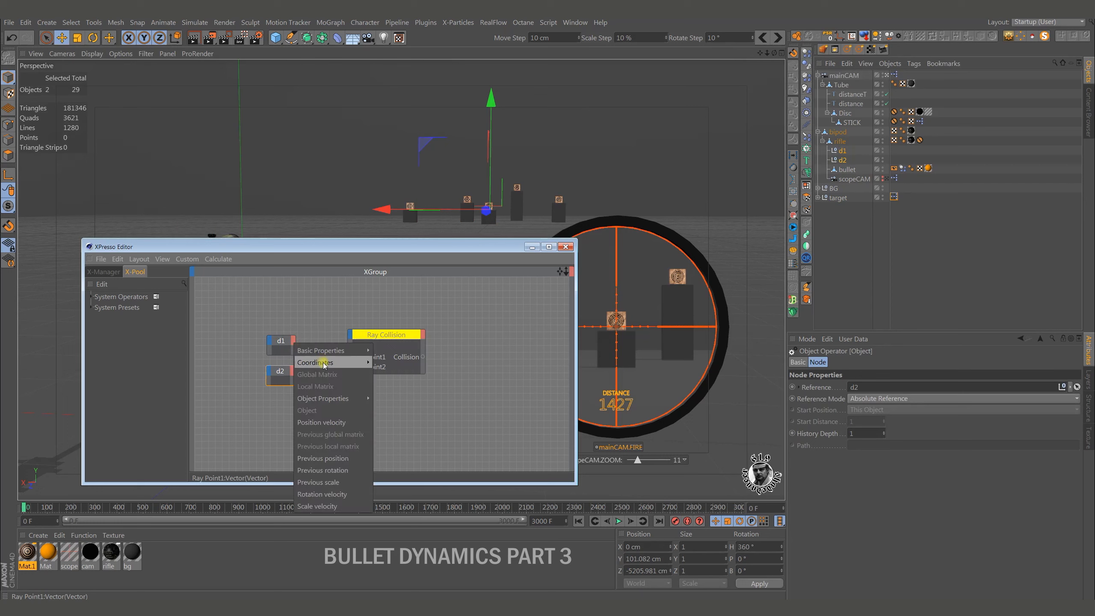
mouse_move(327, 364)
mouse_move(401, 385)
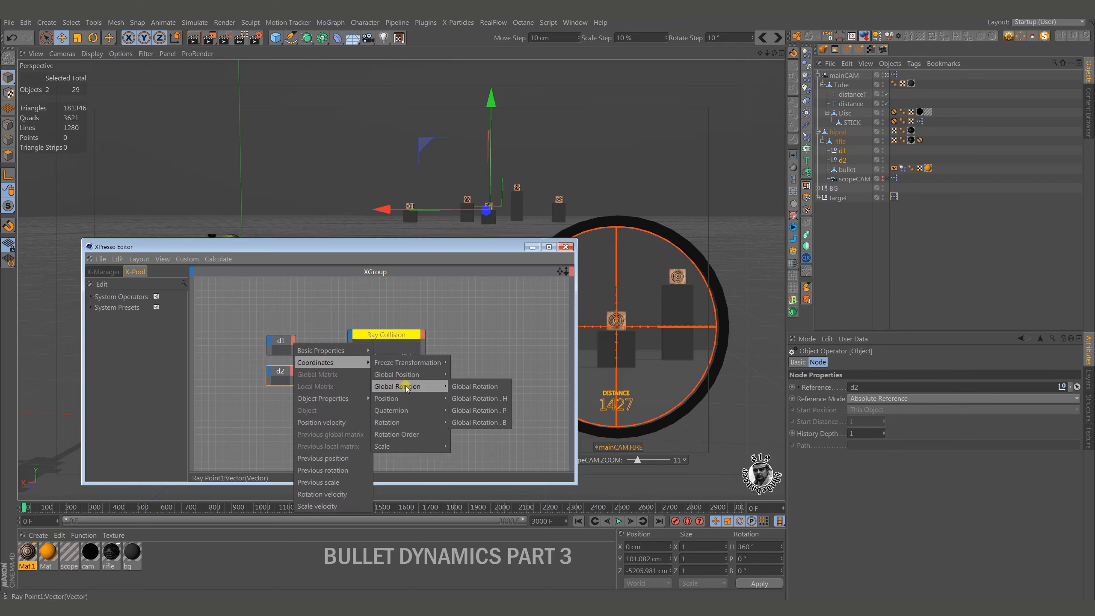
left_click(475, 374)
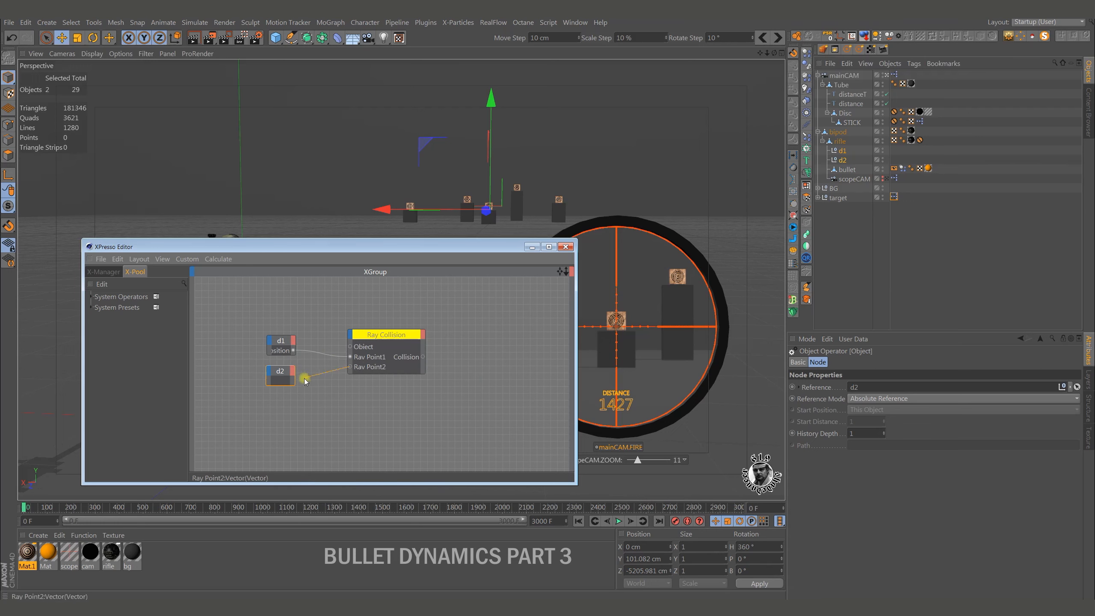
left_click(292, 372)
mouse_move(318, 389)
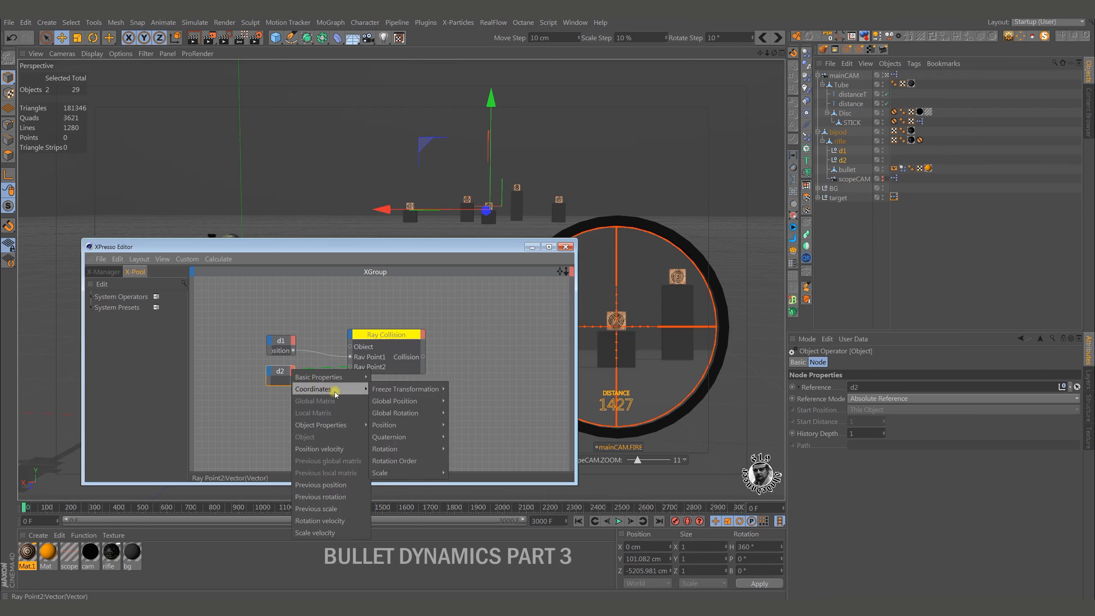
mouse_move(386, 402)
left_click(472, 401)
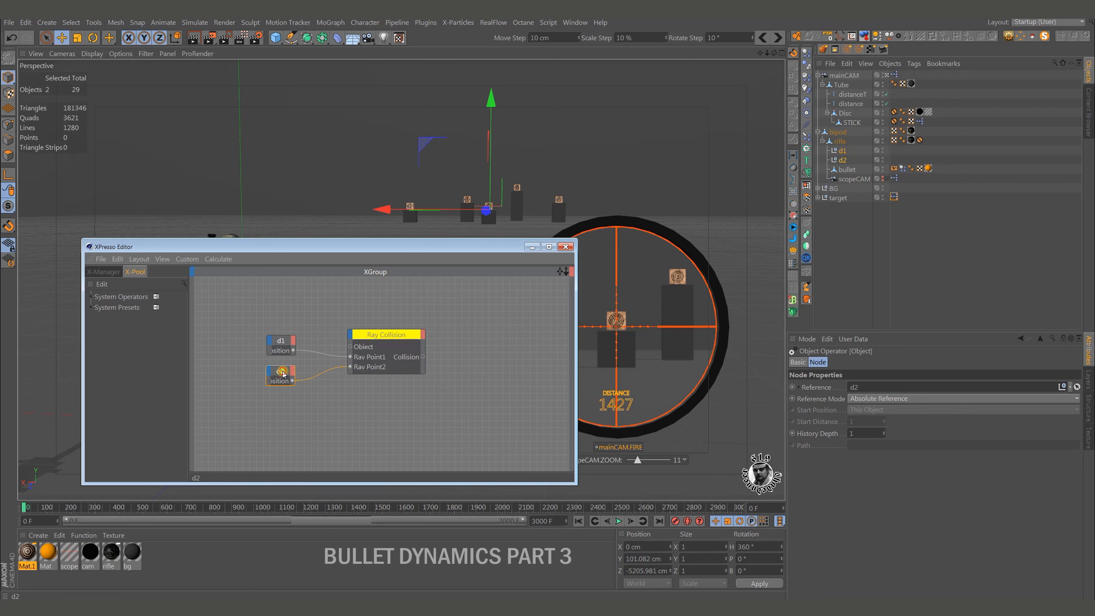
Expand the d1 and d2 nodes to fit their port names and arrange them lower beside the Ray Collision node.
double_click(282, 342)
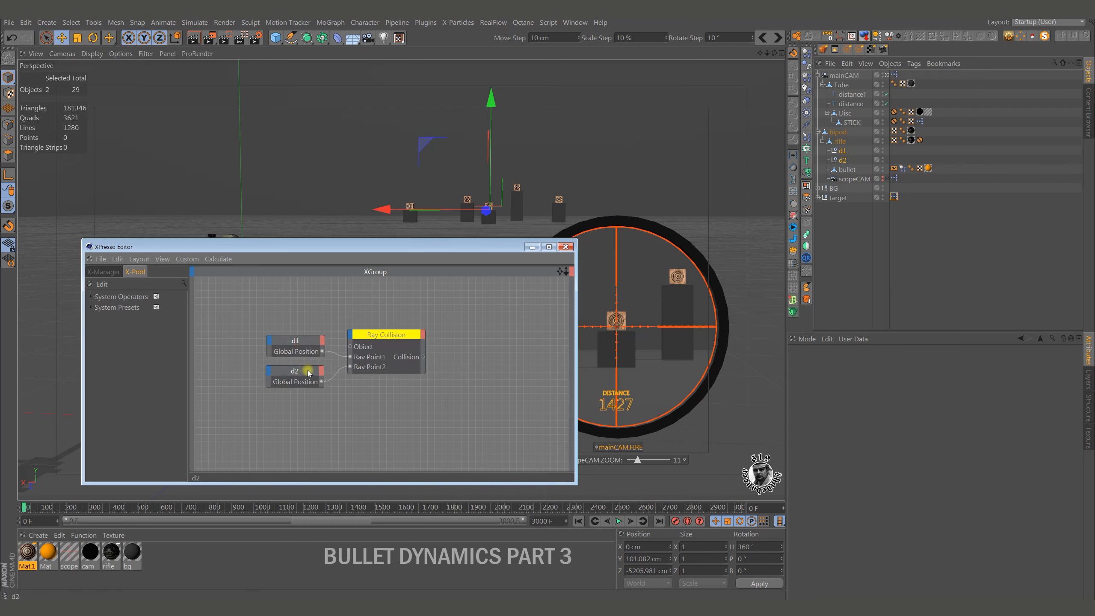
left_click_drag(309, 373, 299, 383)
left_click_drag(308, 344, 296, 355)
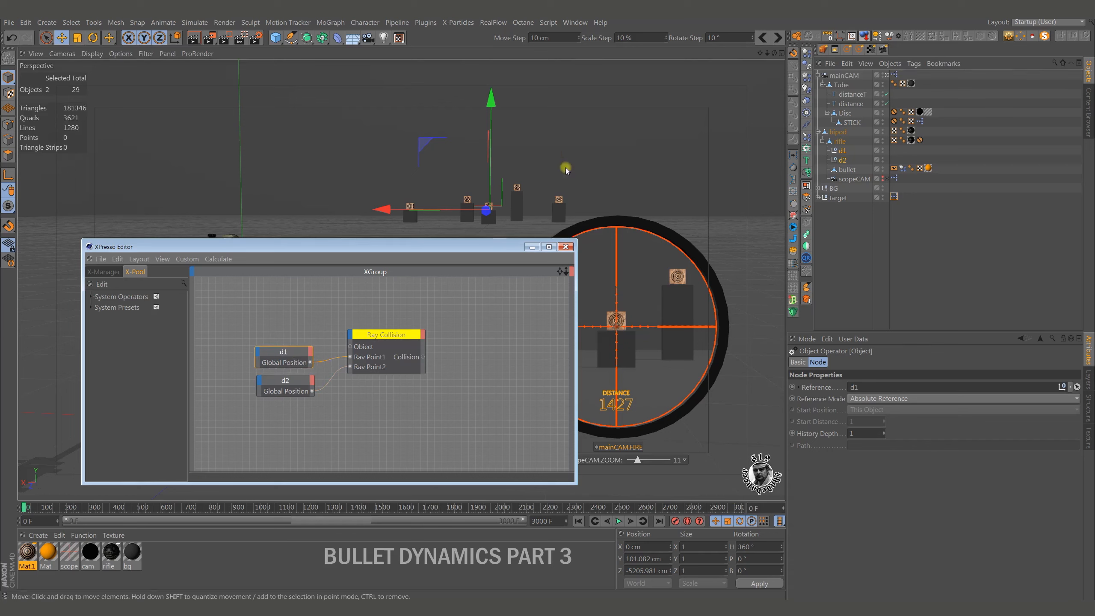
Add target object 3 as a node with an Object output and connect it to the Ray Collision node's Object input.
left_click(544, 225)
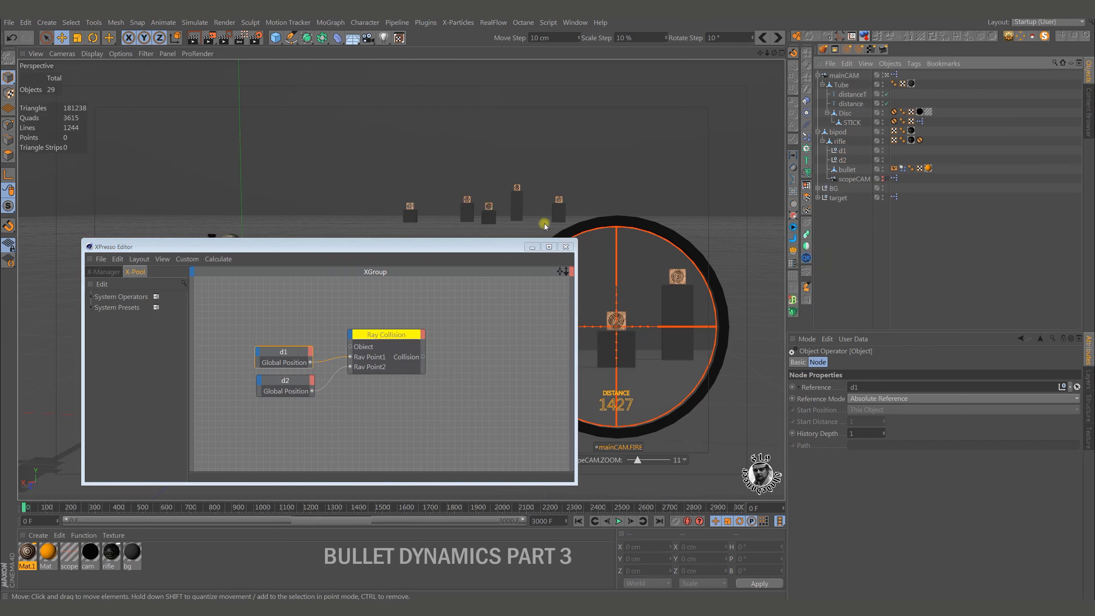
left_click(488, 205)
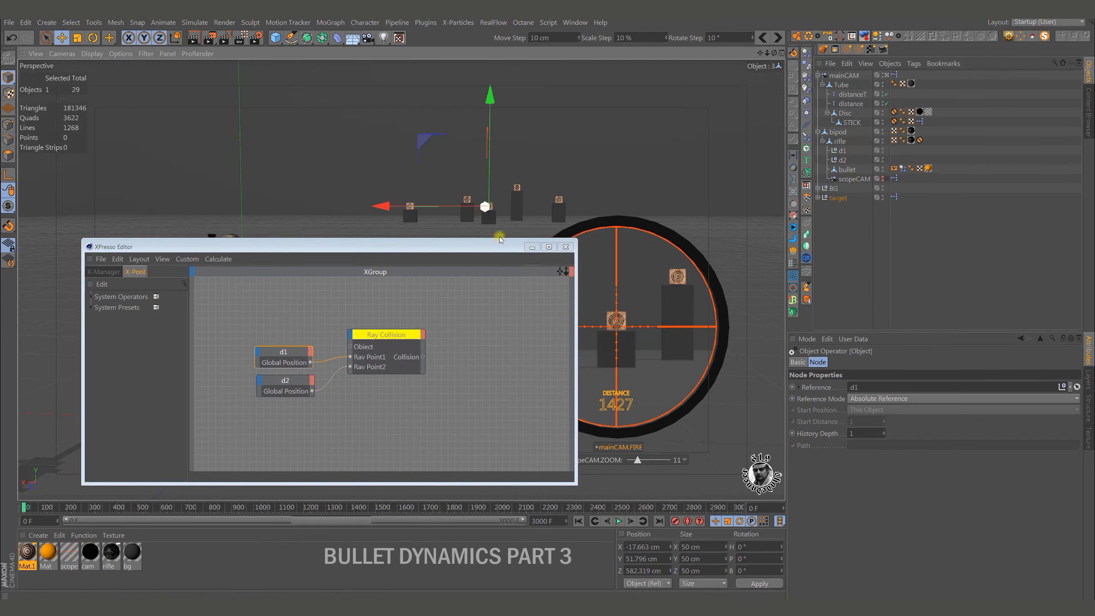
left_click(818, 197)
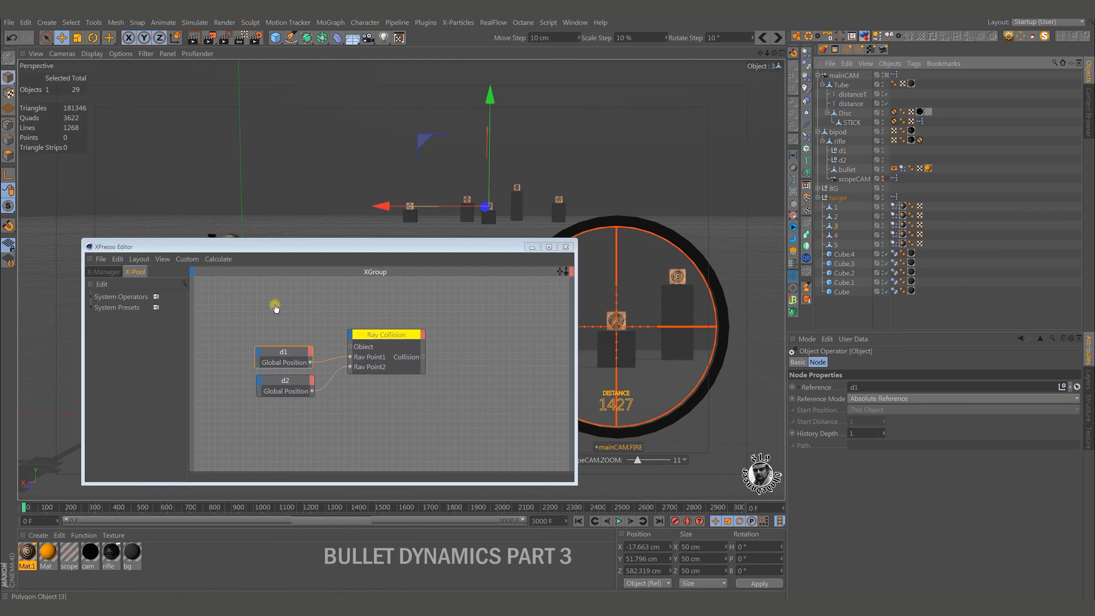
left_click_drag(276, 308, 275, 305)
left_click_drag(350, 348, 287, 305)
left_click(313, 358)
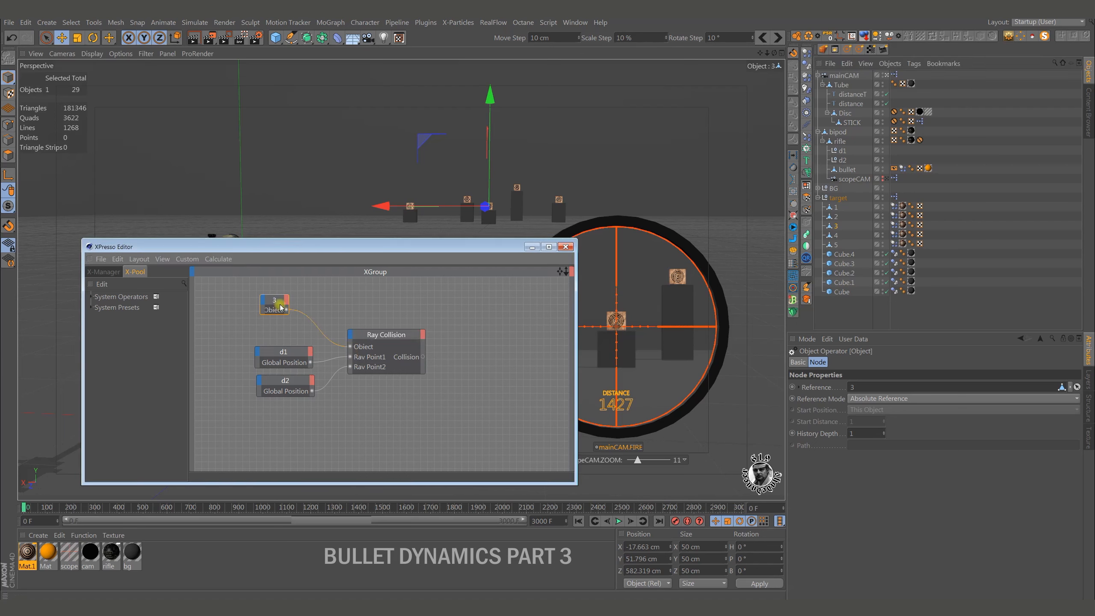
double_click(277, 301)
left_click_drag(282, 305, 285, 315)
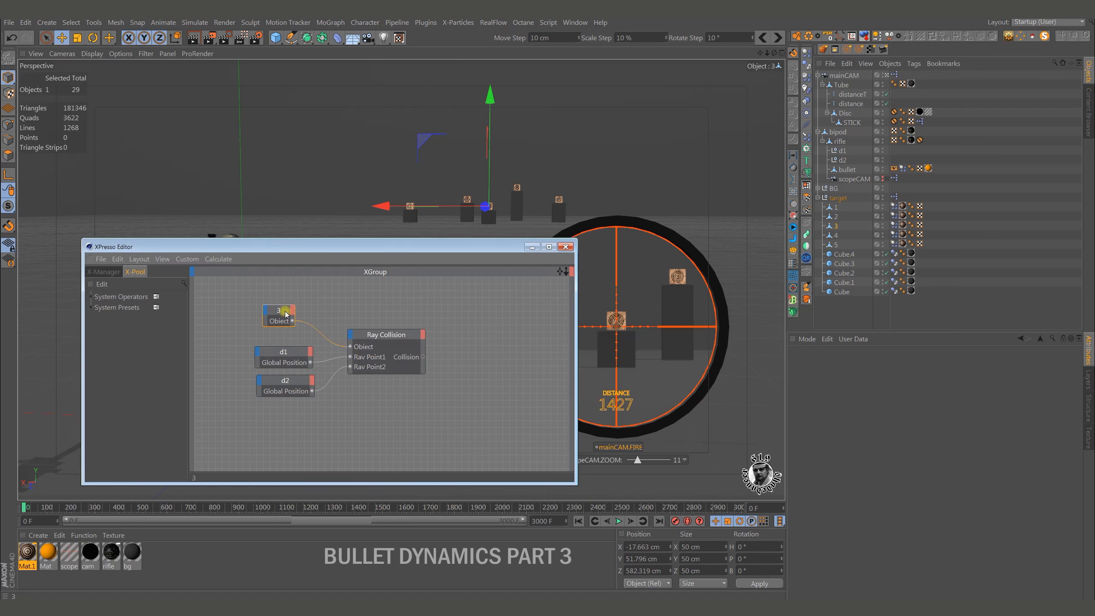
Add the distance text object as a node with a Text input and connect the Ray Collision node's Collision output to it.
left_click(852, 104)
left_click_drag(504, 361, 502, 361)
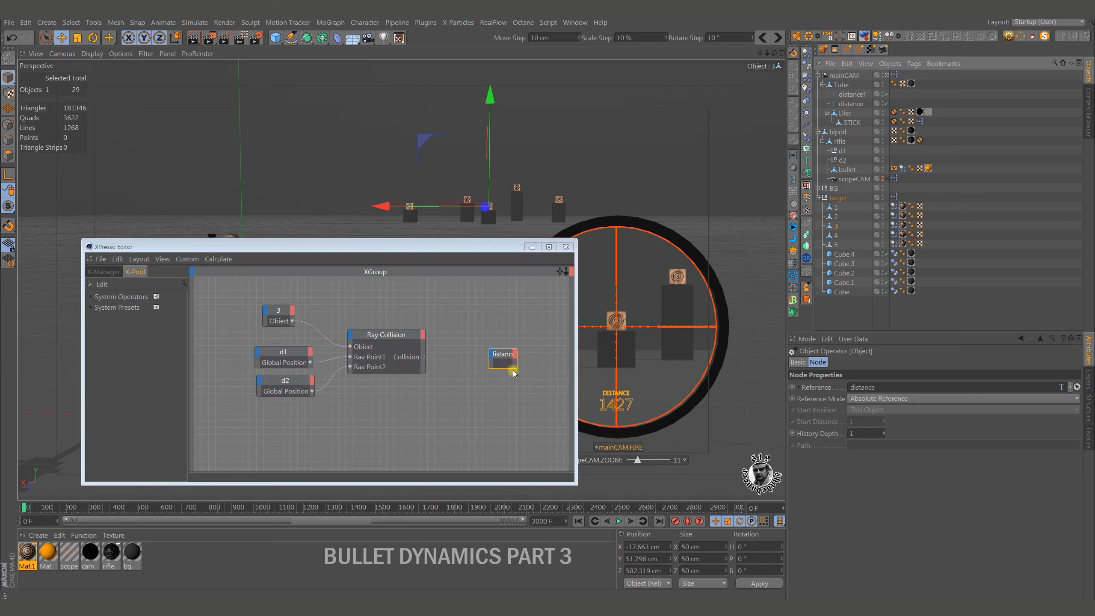
left_click(851, 104)
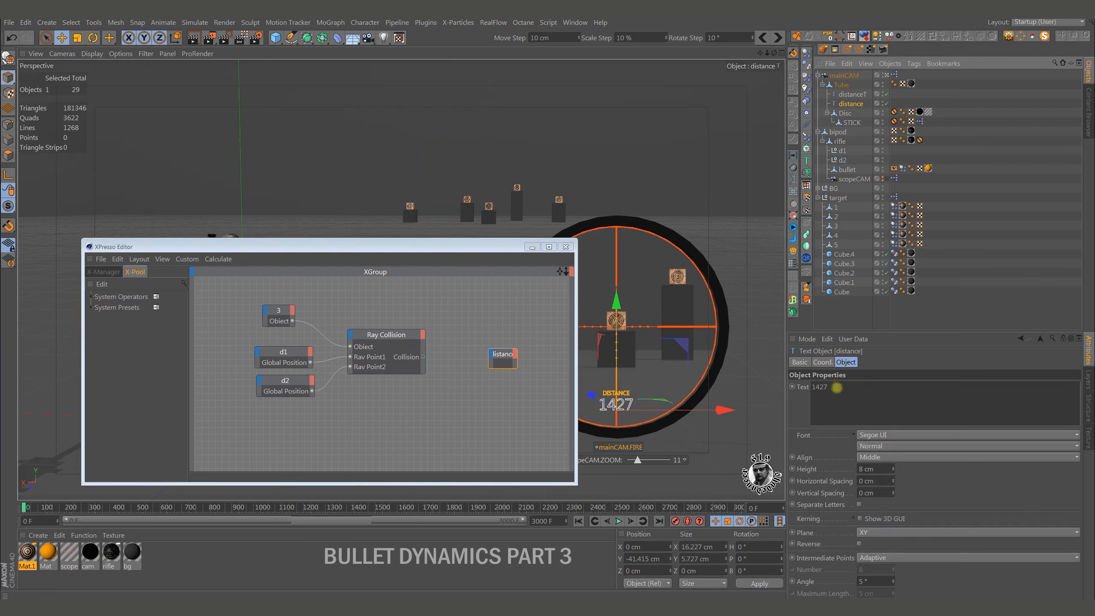
left_click_drag(803, 393, 804, 392)
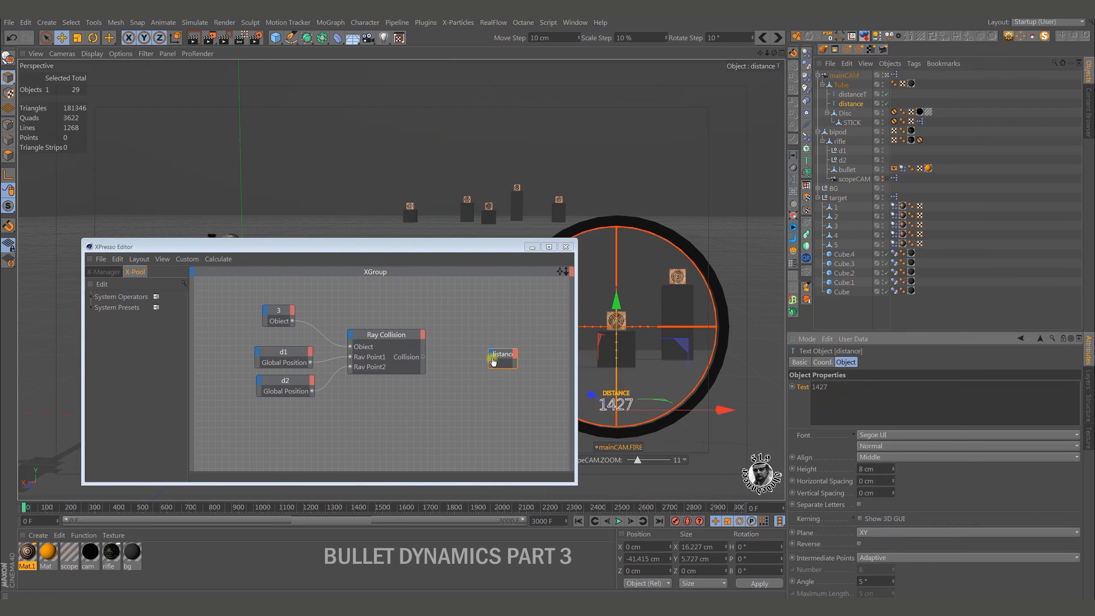
left_click_drag(493, 360, 492, 365)
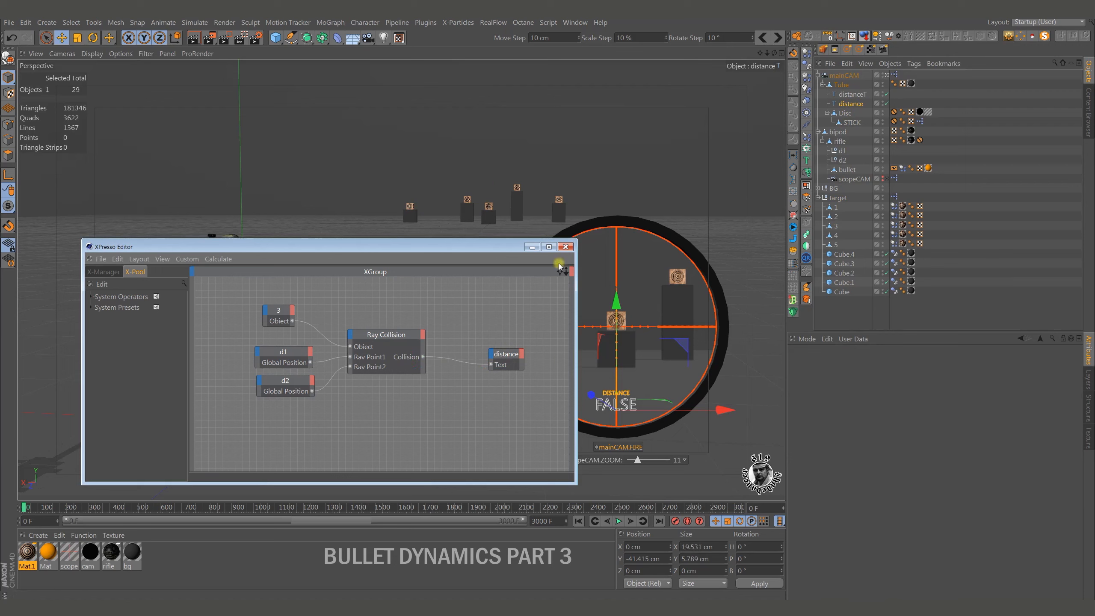
left_click_drag(510, 358, 497, 365)
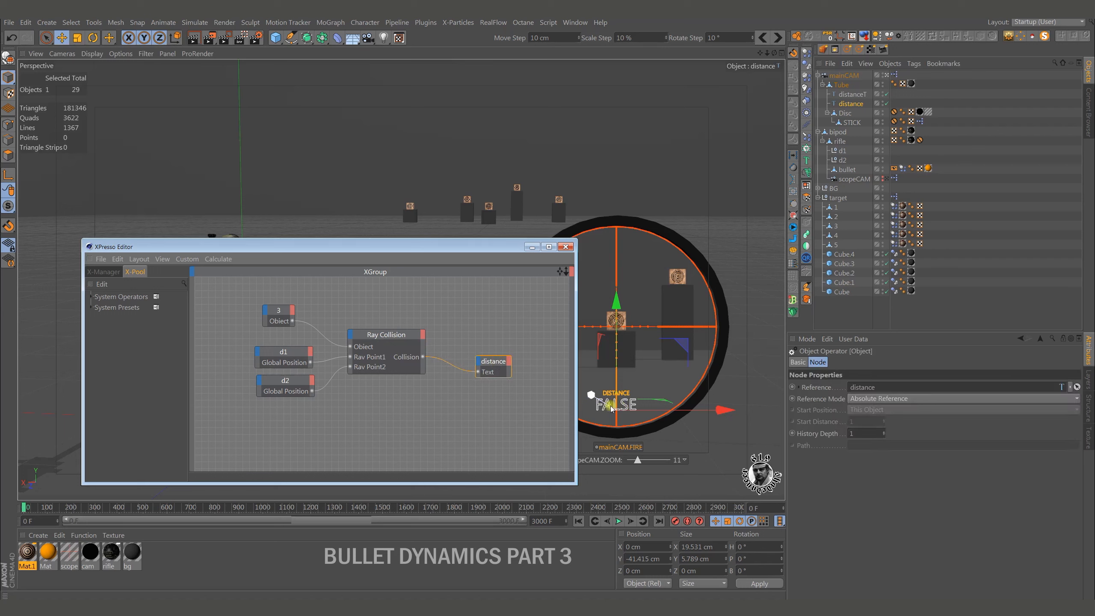
Add a Distance output to the Ray Collision node, connect it to the distance node's Text input instead of Collision, and close the graph.
left_click(462, 370)
left_click(423, 335)
left_click(444, 351)
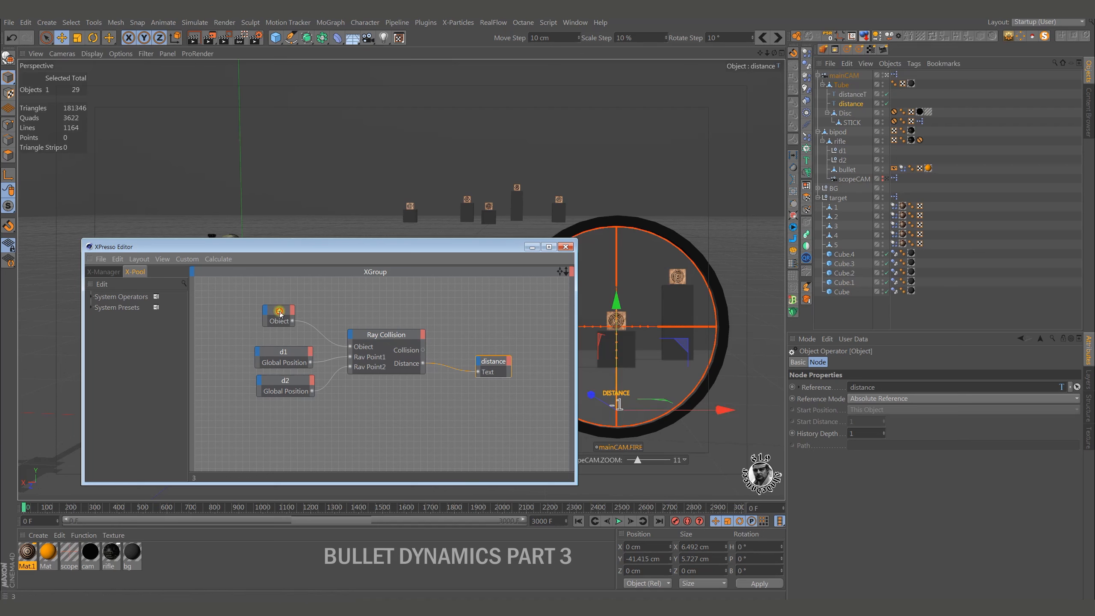
left_click_drag(281, 314, 280, 319)
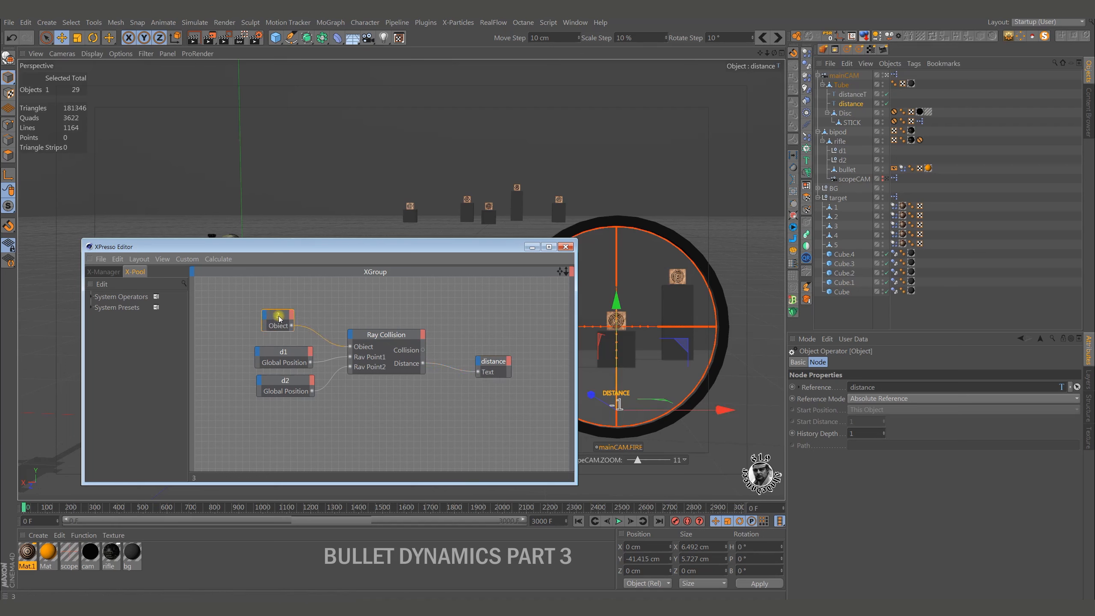
left_click(566, 247)
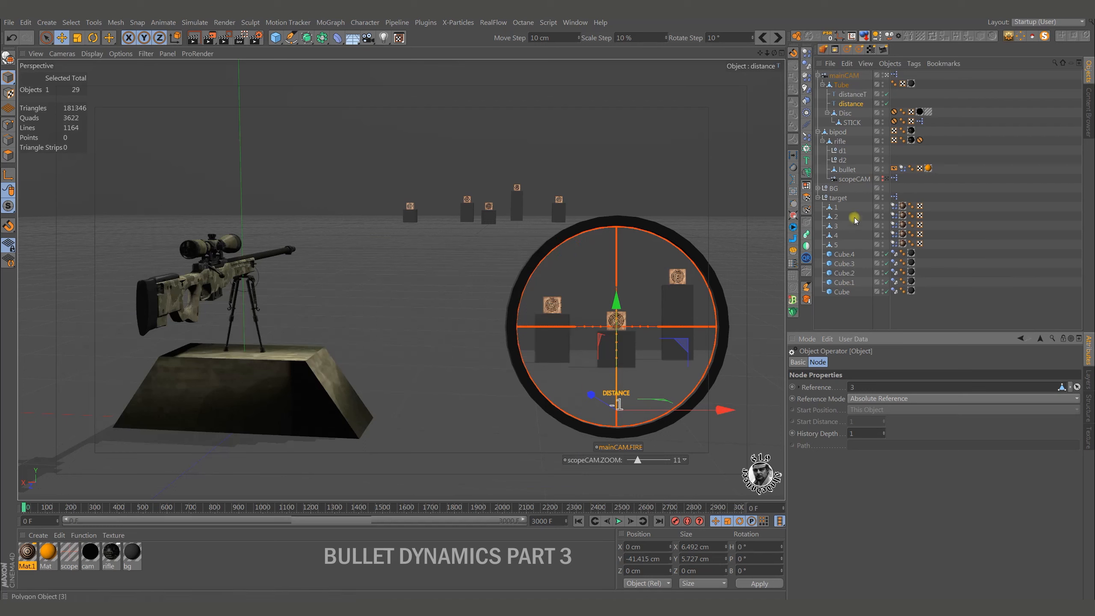
Raise the STICK control to about Y 0.41 cm to aim the scope at the central target and test the distance readout.
left_click(852, 122)
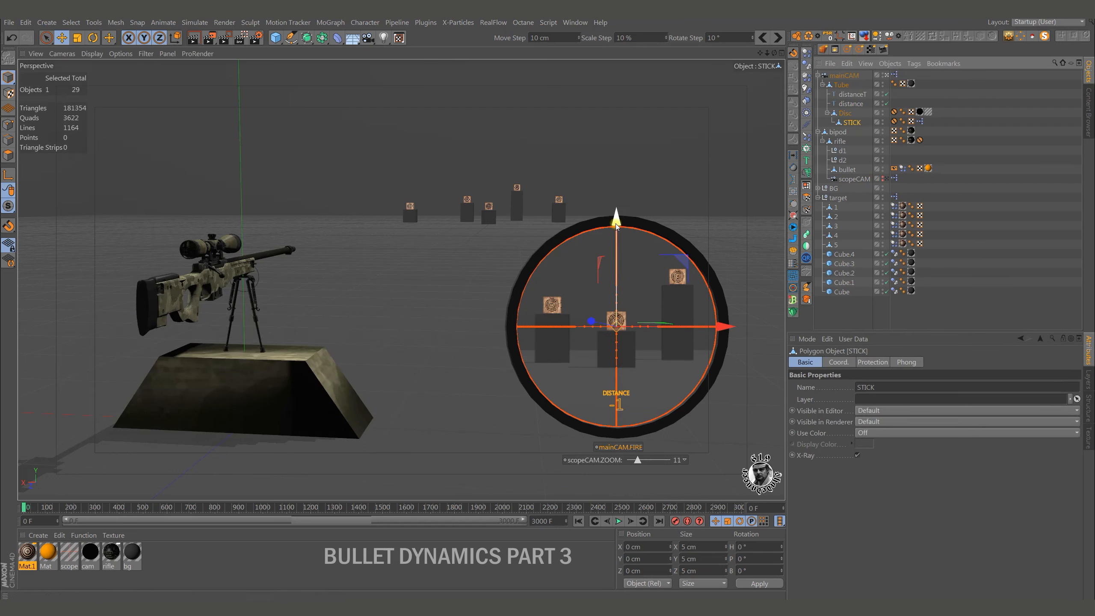
left_click_drag(616, 220, 614, 222)
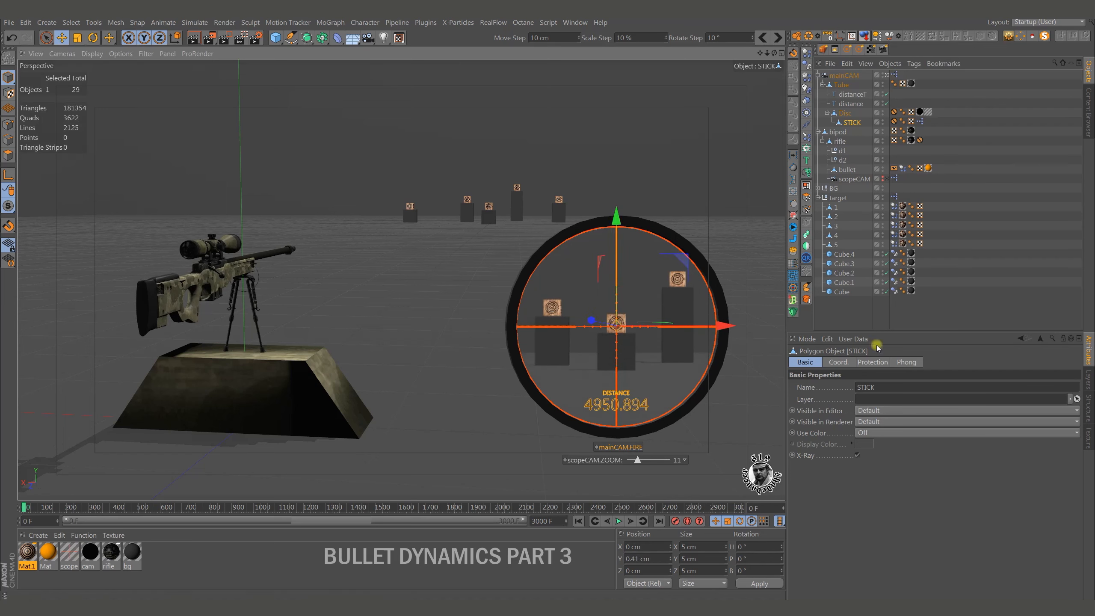
Reopen the target null's XPresso graph, shift the distance node aside, and add an Absolute node beside Ray Collision.
left_click(818, 198)
left_click(895, 197)
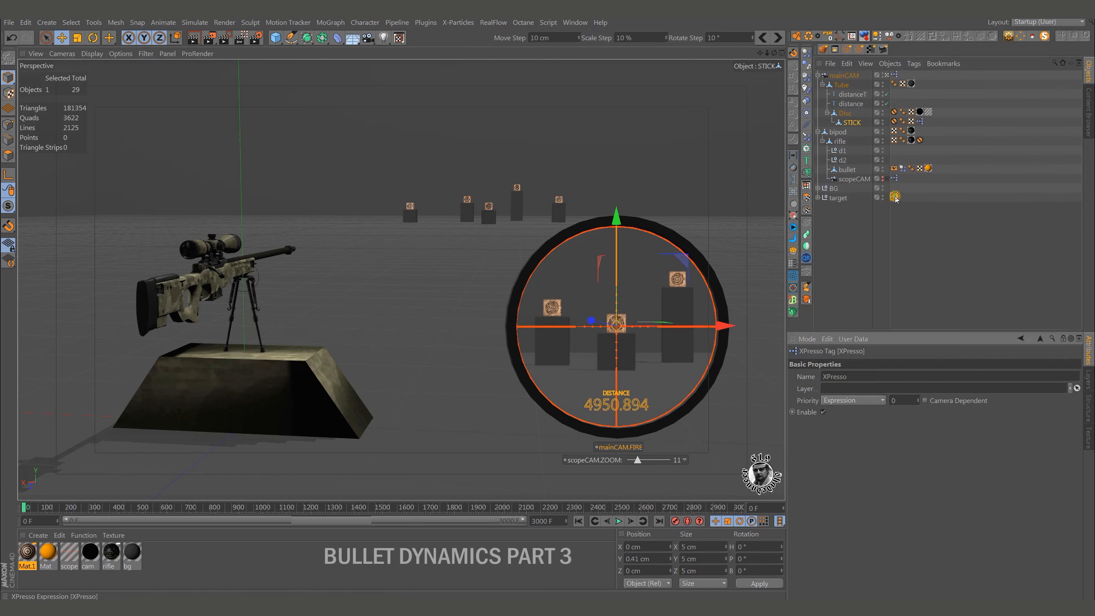
double_click(895, 197)
left_click(513, 369)
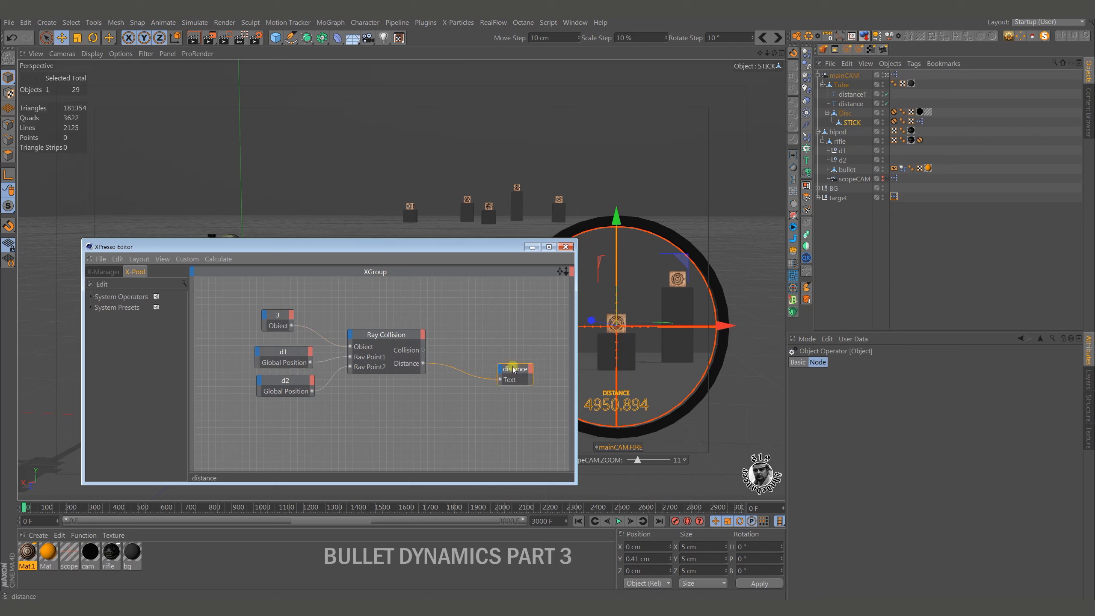
right_click(477, 332)
mouse_move(496, 336)
mouse_move(558, 336)
mouse_move(616, 361)
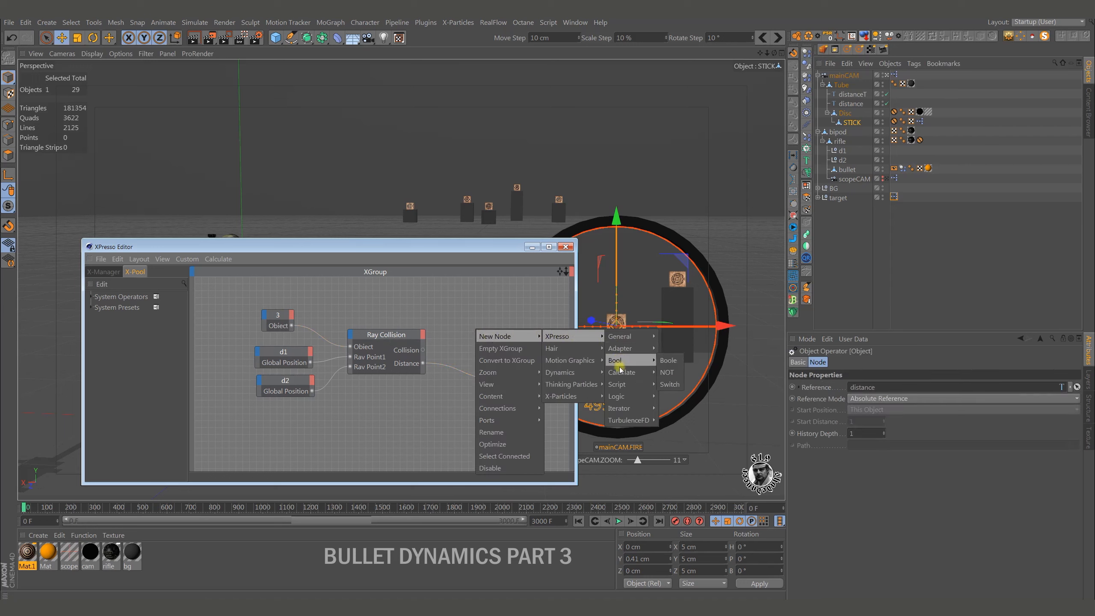
left_click(673, 372)
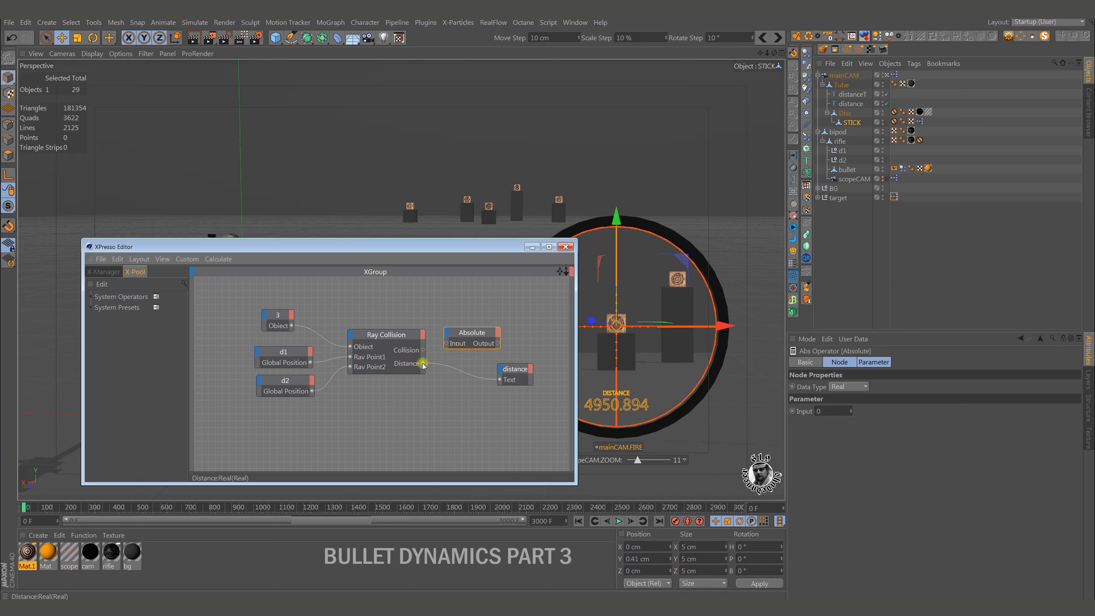
Route the Ray Collision Distance output through the Absolute node into the distance node's Text input and tidy the nodes.
left_click_drag(447, 346, 447, 344)
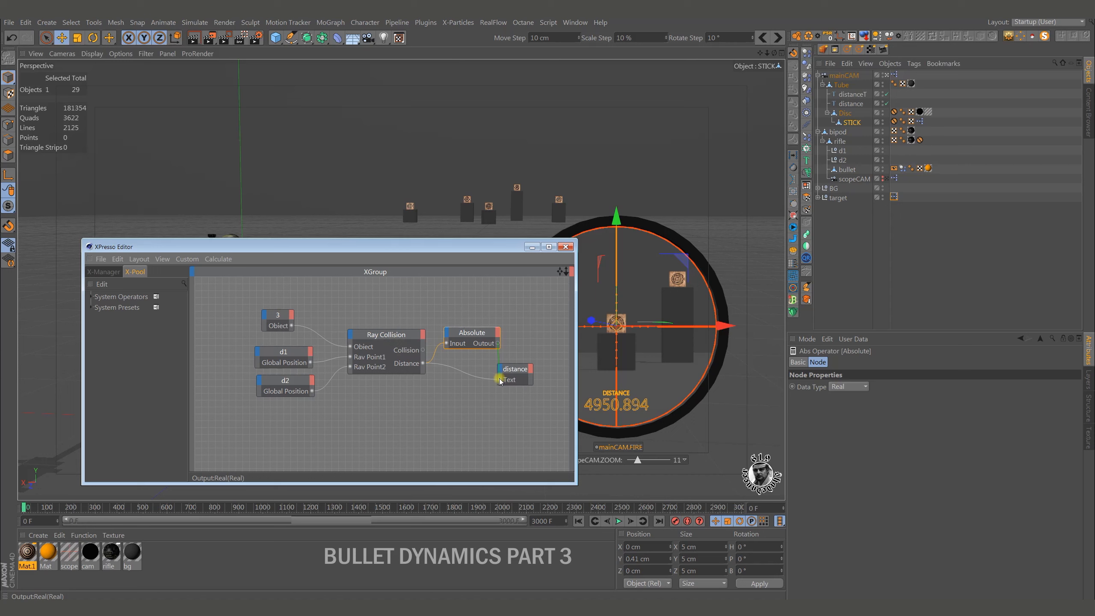
left_click_drag(500, 379, 523, 370)
left_click_drag(478, 333, 475, 343)
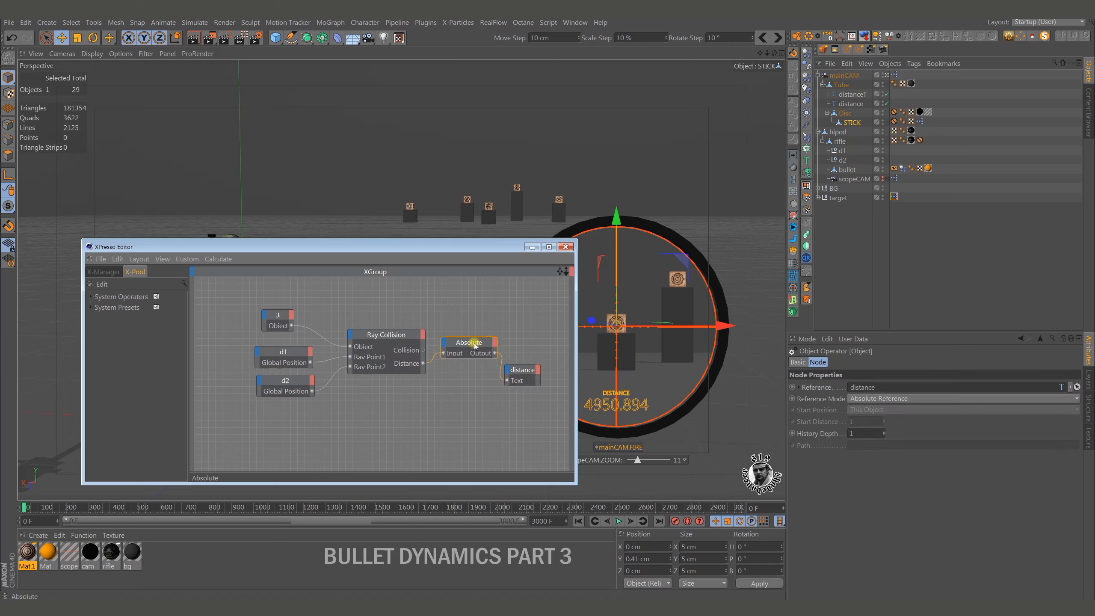
Set the Absolute node's data type to Integer and close the XPresso graph.
left_click(848, 387)
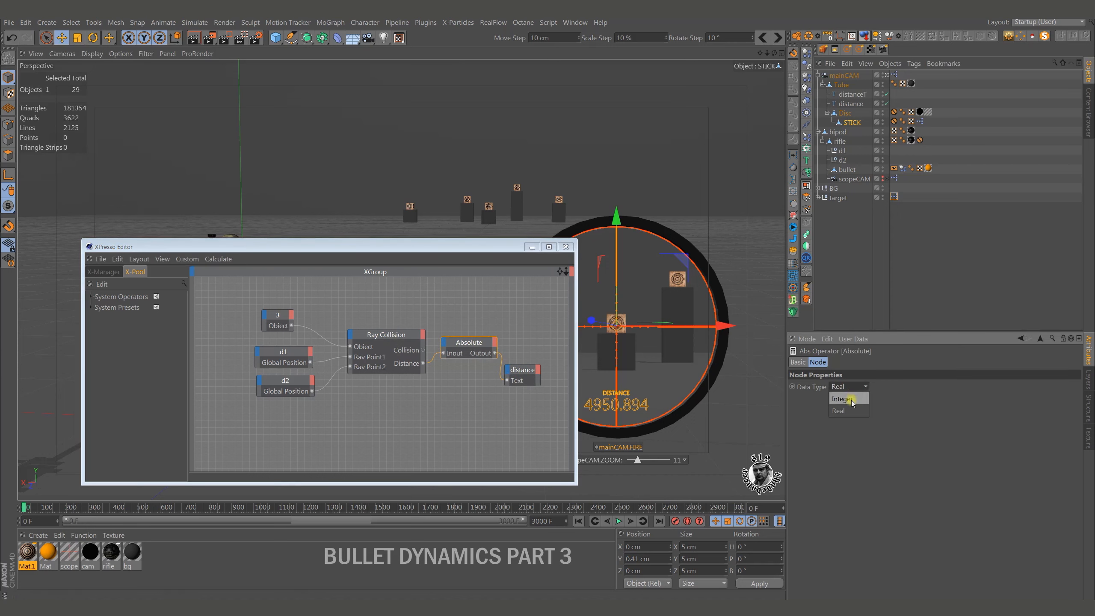
left_click(852, 401)
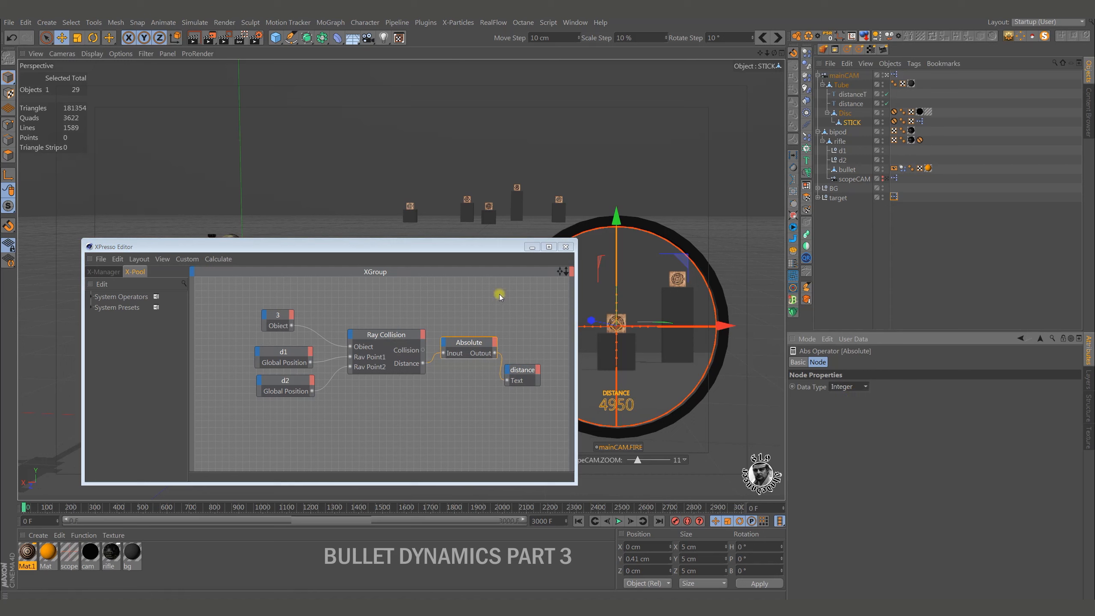
left_click(565, 247)
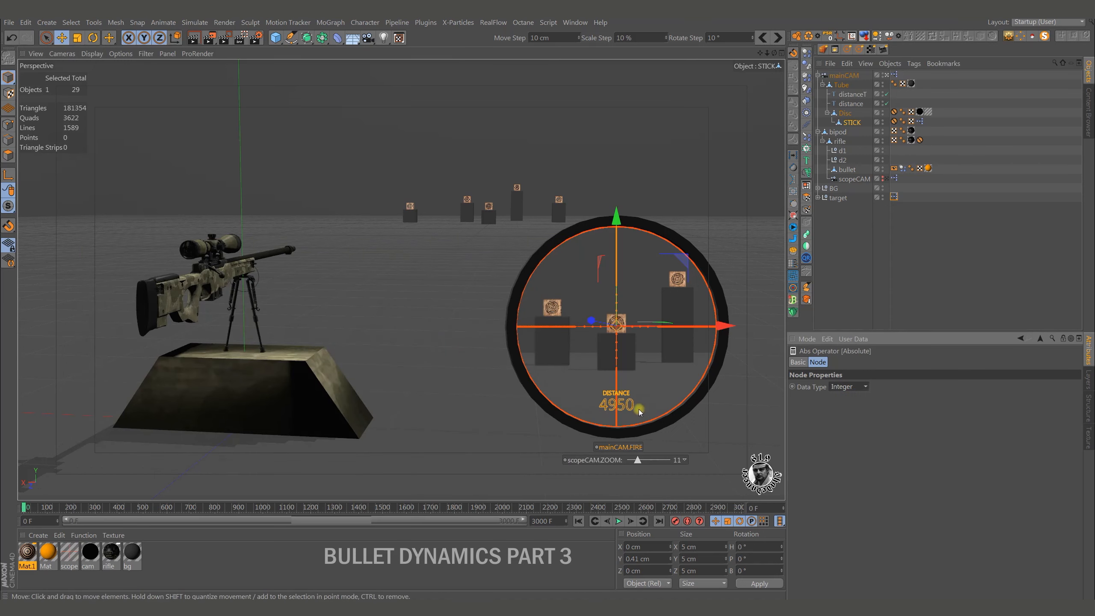
Move the STICK control to about X -0.009 cm, Y 1.447 cm to test the integer distance readout on the target.
mouse_move(642, 414)
middle_mouse_down("alt")
mouse_move(638, 399)
mouse_move(642, 413)
mouse_move(606, 408)
middle_mouse_up("alt")
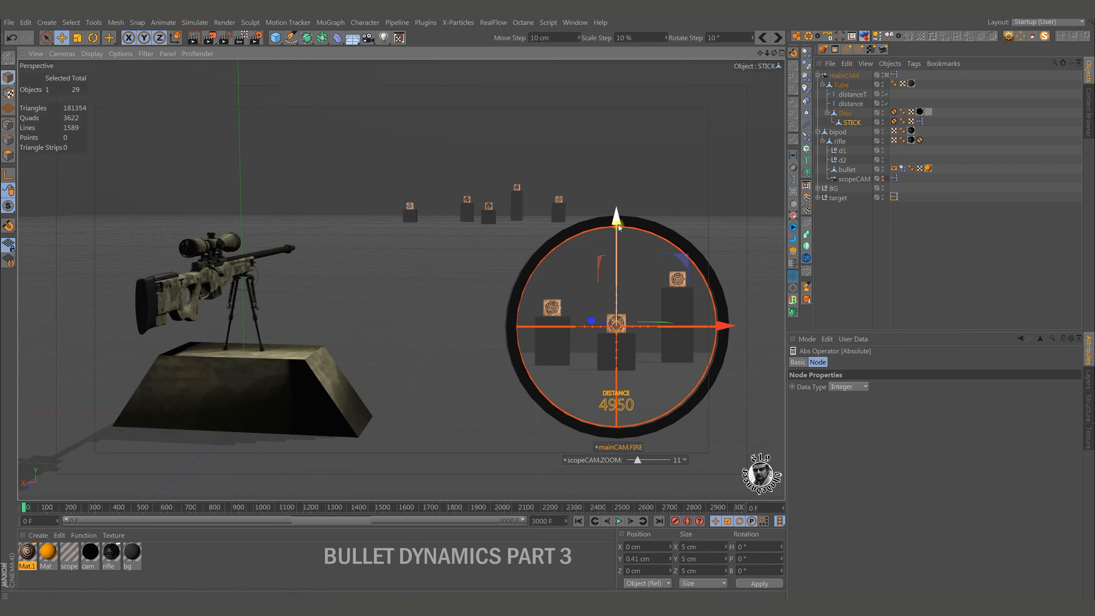
mouse_move(617, 222)
left_mouse_down()
mouse_move(619, 238)
mouse_move(620, 203)
mouse_move(621, 221)
left_mouse_up()
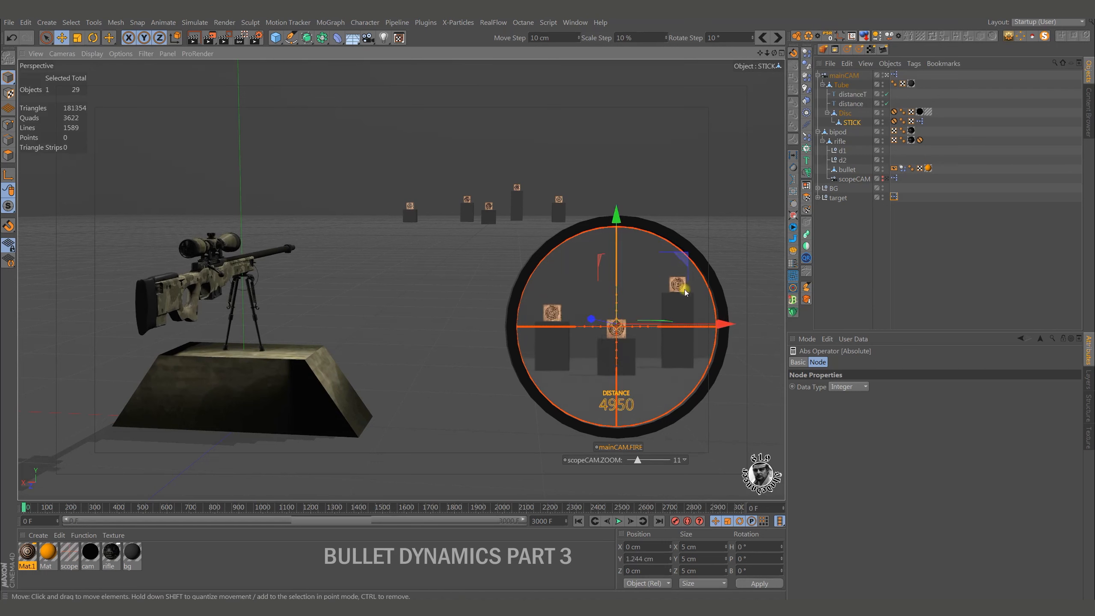
left_click_drag(682, 262, 689, 253)
mouse_move(688, 252)
left_mouse_down()
mouse_move(688, 243)
mouse_move(682, 264)
left_mouse_up()
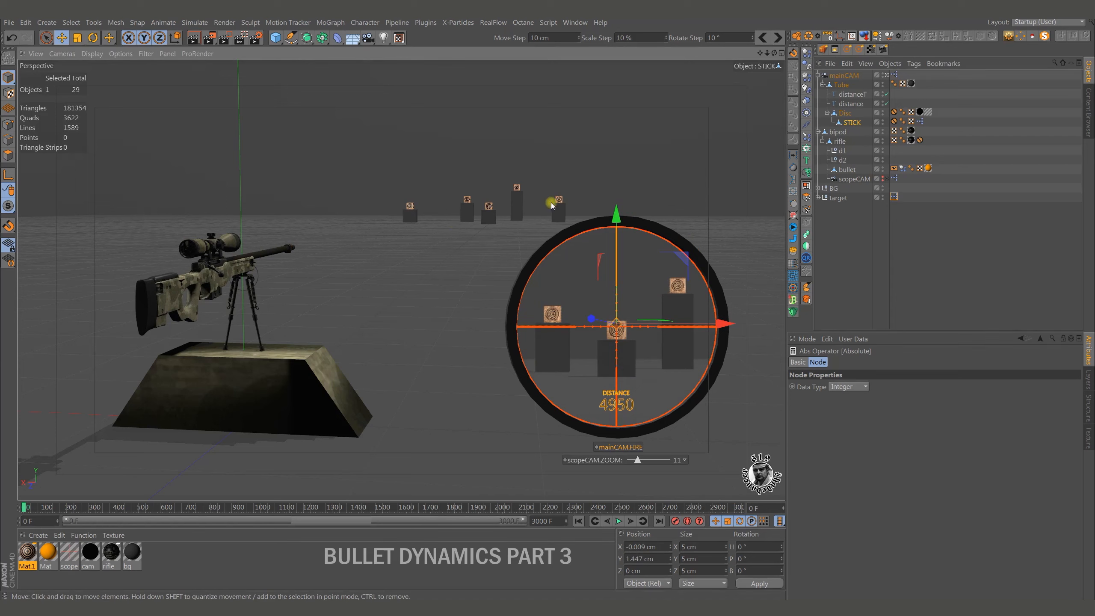
Review the Ray Collision connections in the target's XPresso graph and reset the STICK control's position to zero.
double_click(894, 196)
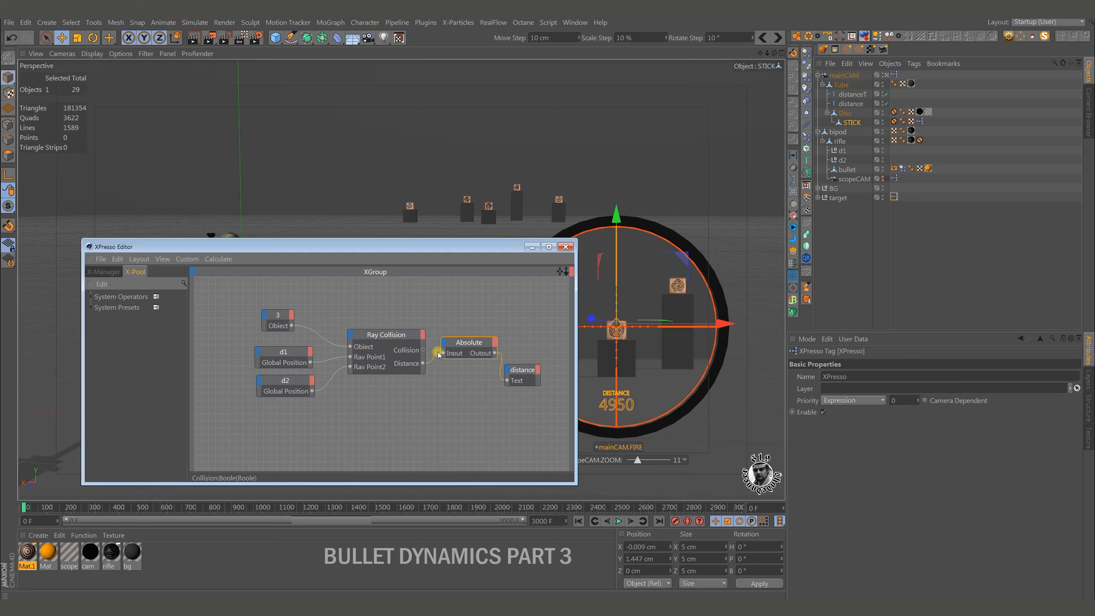
left_click(565, 247)
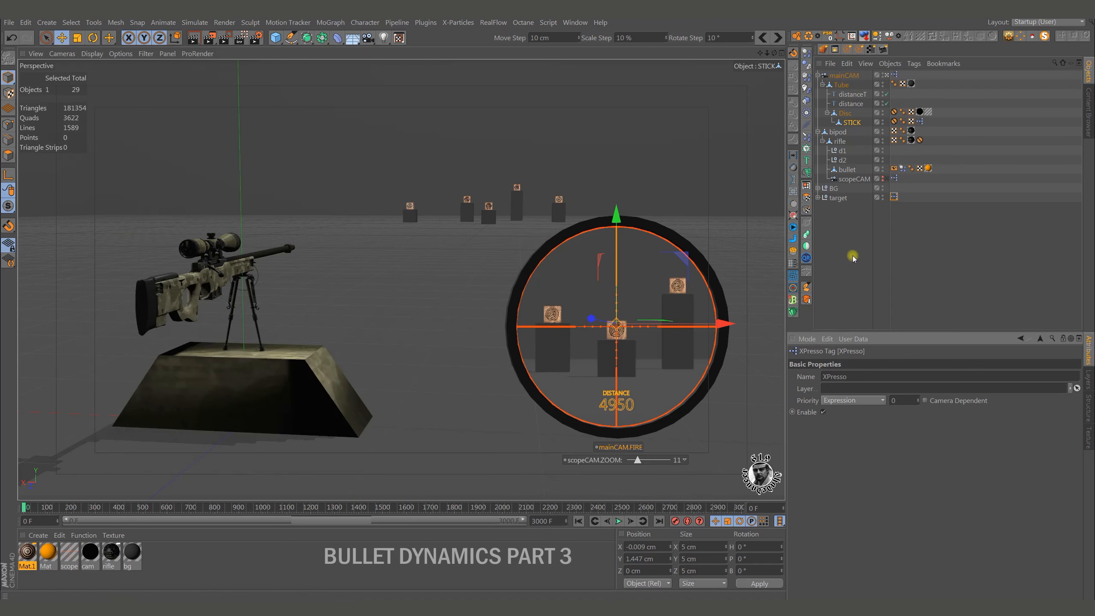
left_click(829, 36)
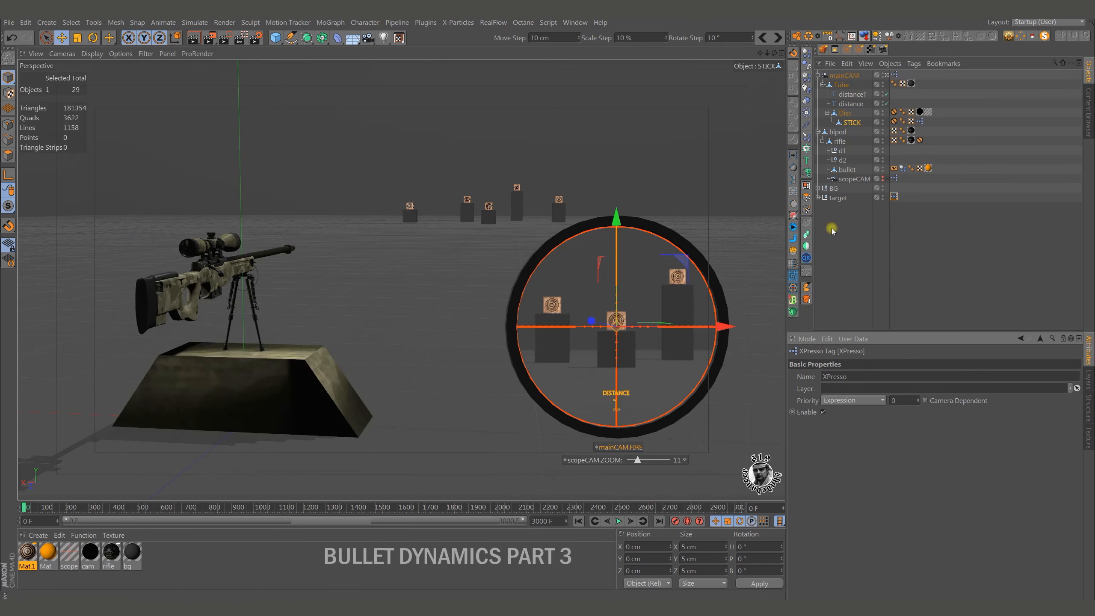
Duplicate the target null with its children and delete the XPresso tag from the original target null.
left_click(838, 199)
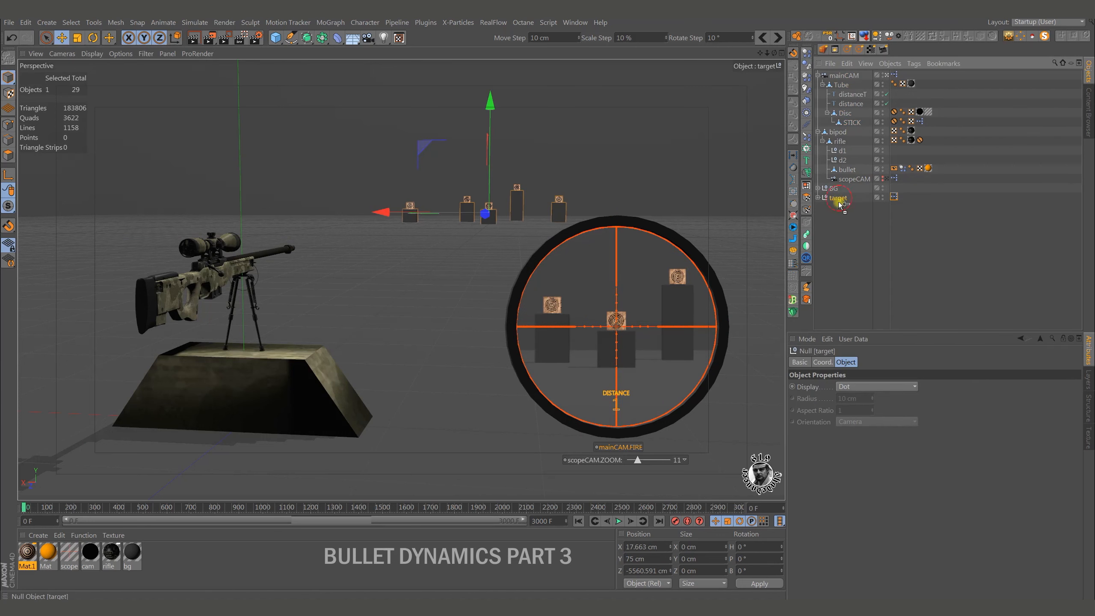
left_click_drag(840, 205, 841, 208, "ctrl")
left_click(819, 207)
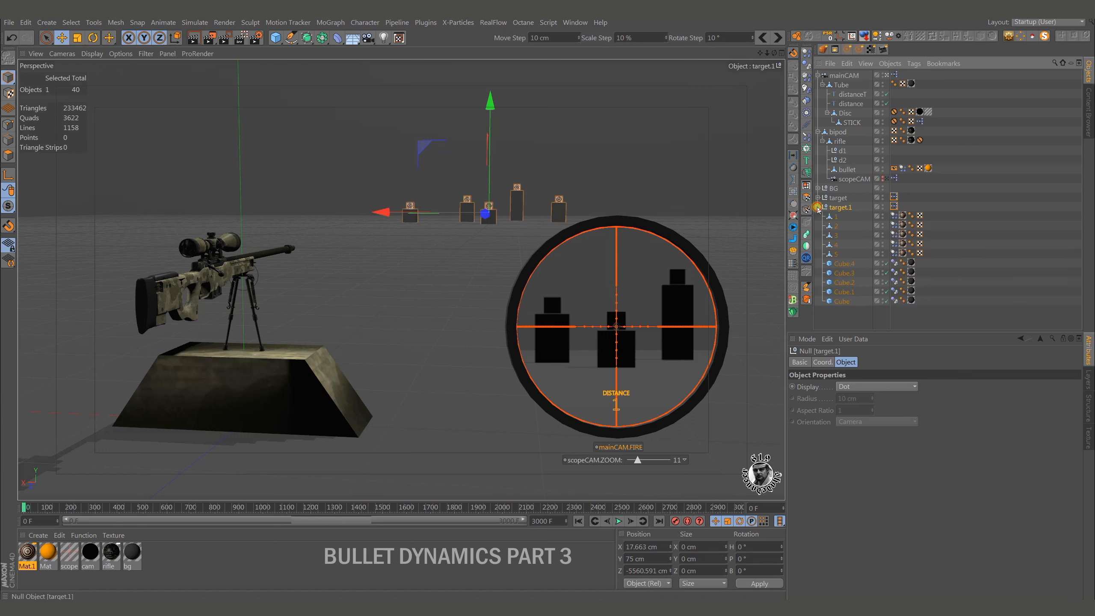
left_click(895, 198)
key("Delete")
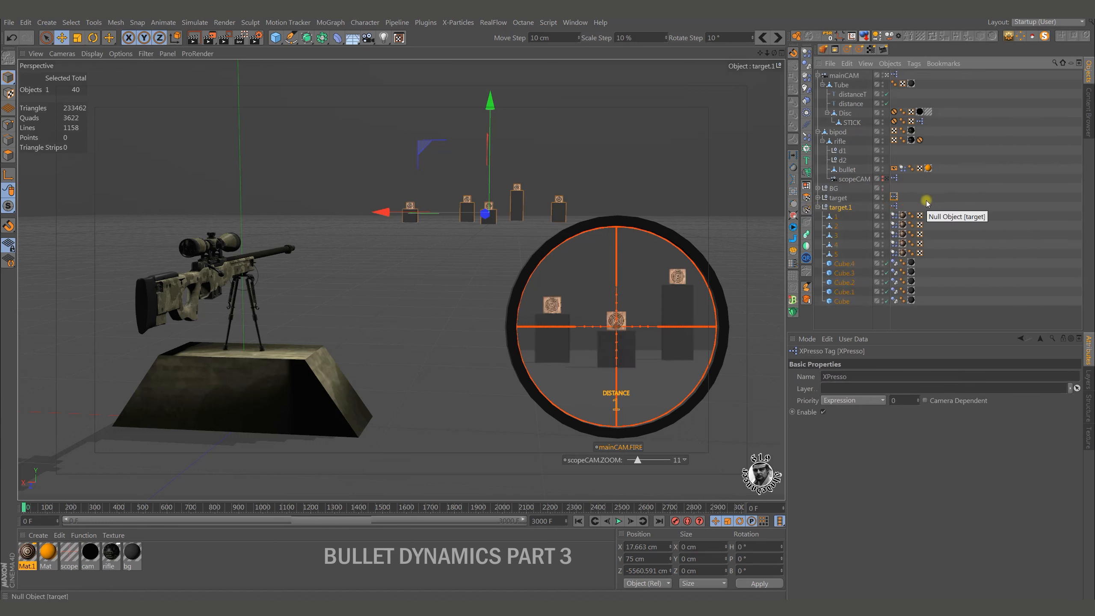
Rename the duplicated target null to GHOST.
double_click(842, 208)
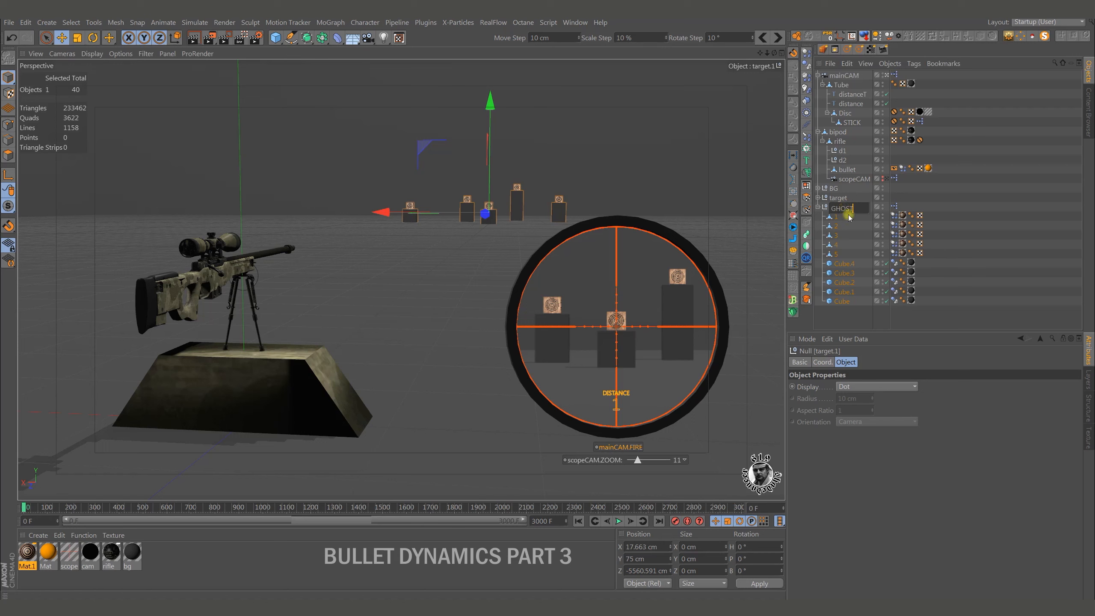
type("GHOST")
key("Return")
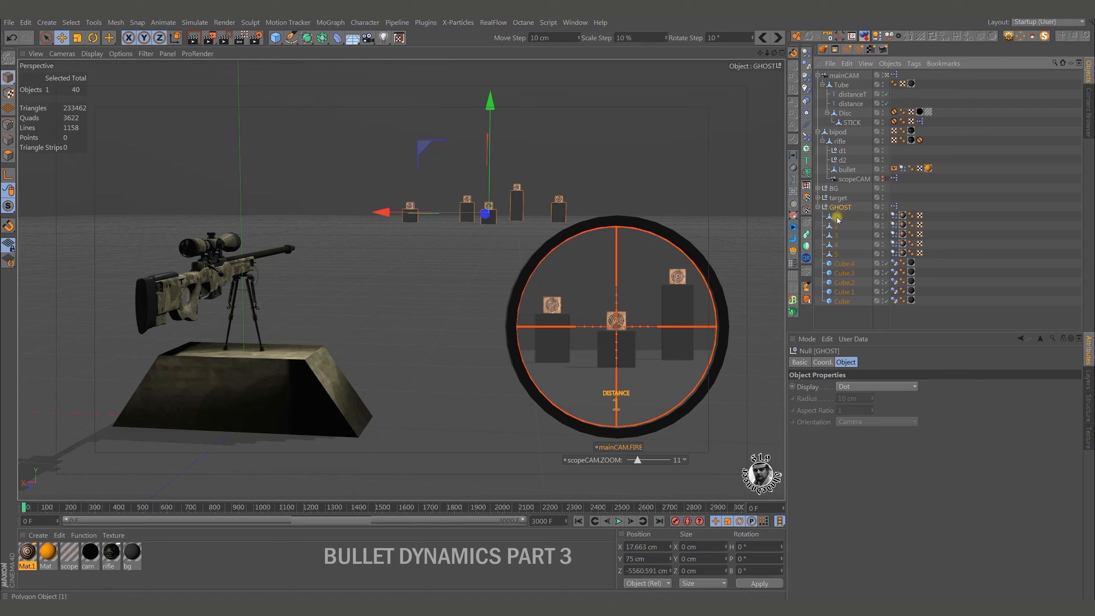
Delete all the tags from the numbered target objects and cubes inside the GHOST null.
left_click_drag(931, 216, 897, 308)
key("Delete")
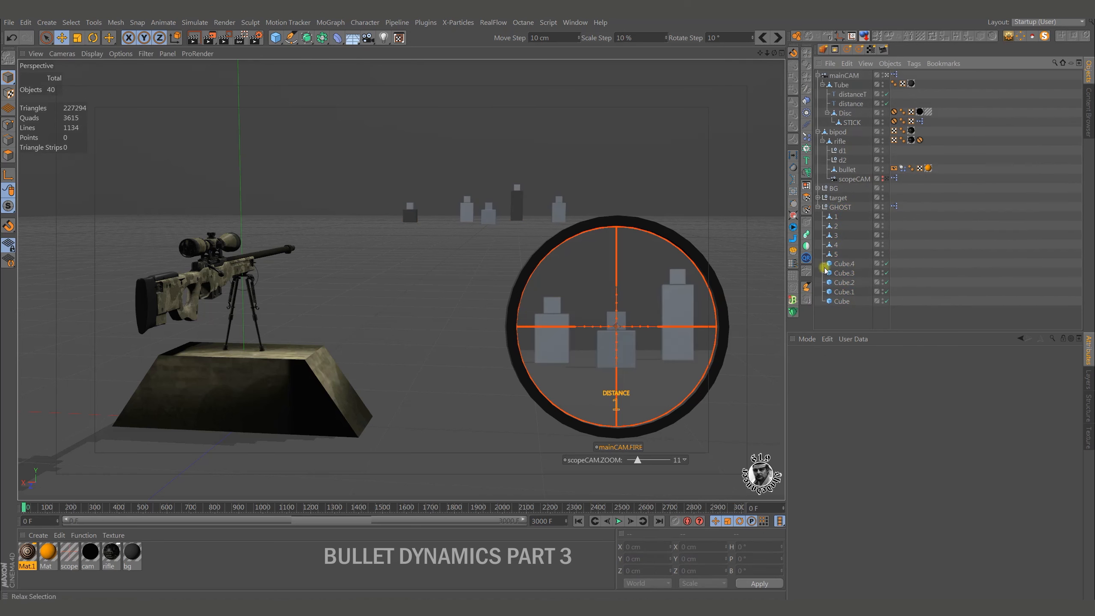
Copy the Plane from the BG null into the GHOST null and delete all tags from the copy.
left_click(818, 188)
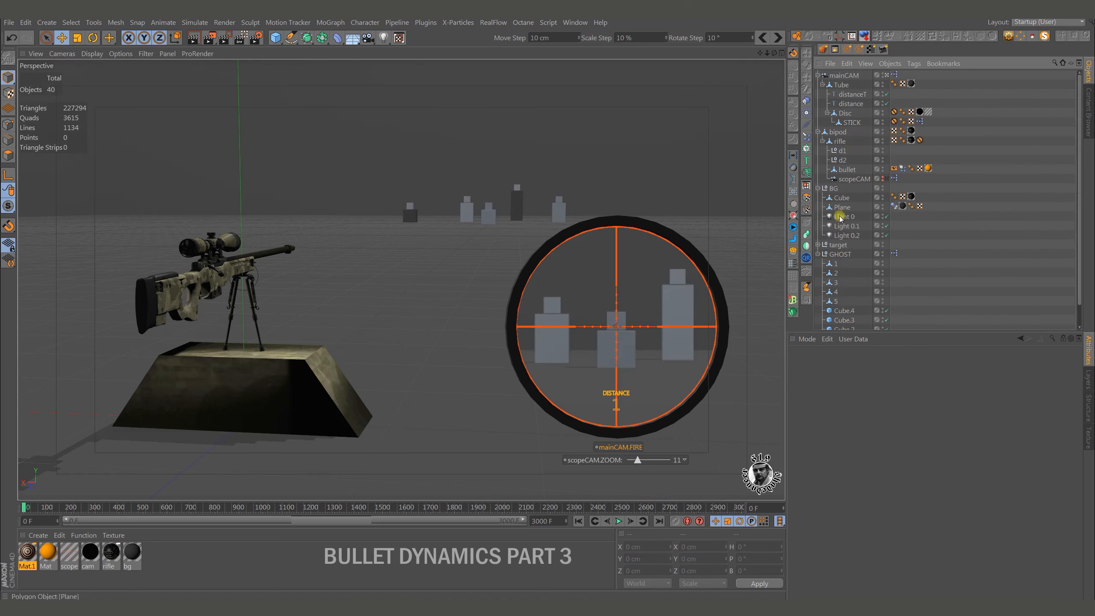
left_click(843, 207)
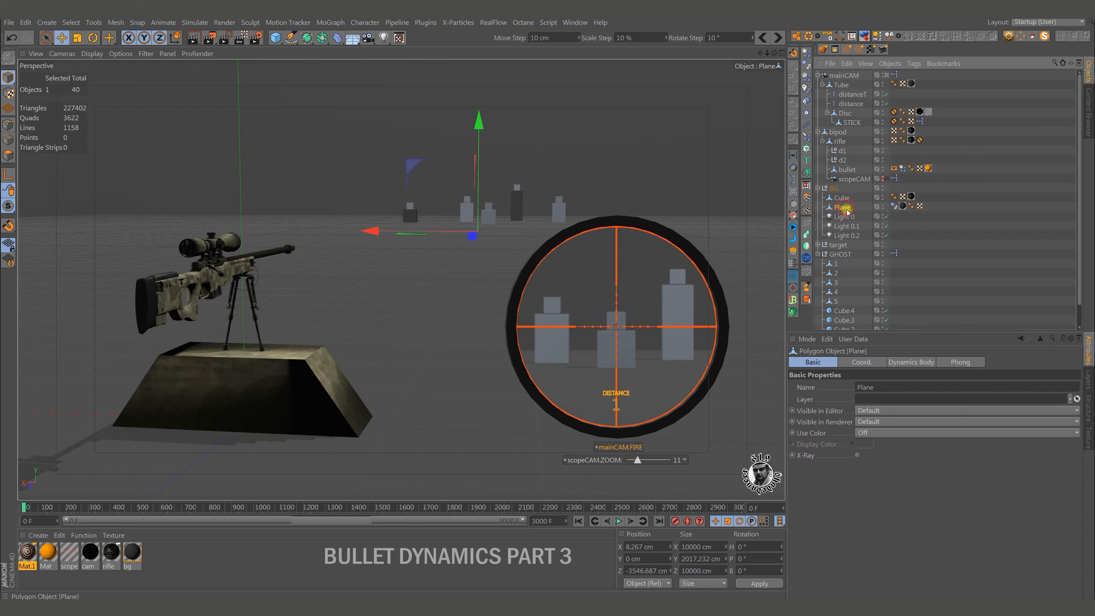
left_click_drag(840, 259, 841, 256)
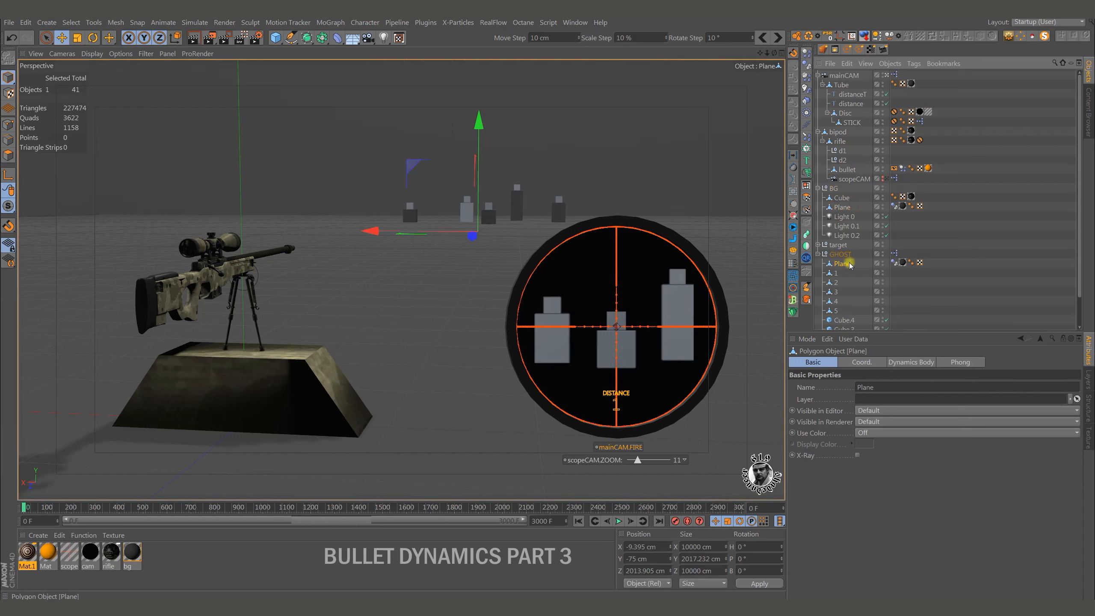
left_click(818, 189)
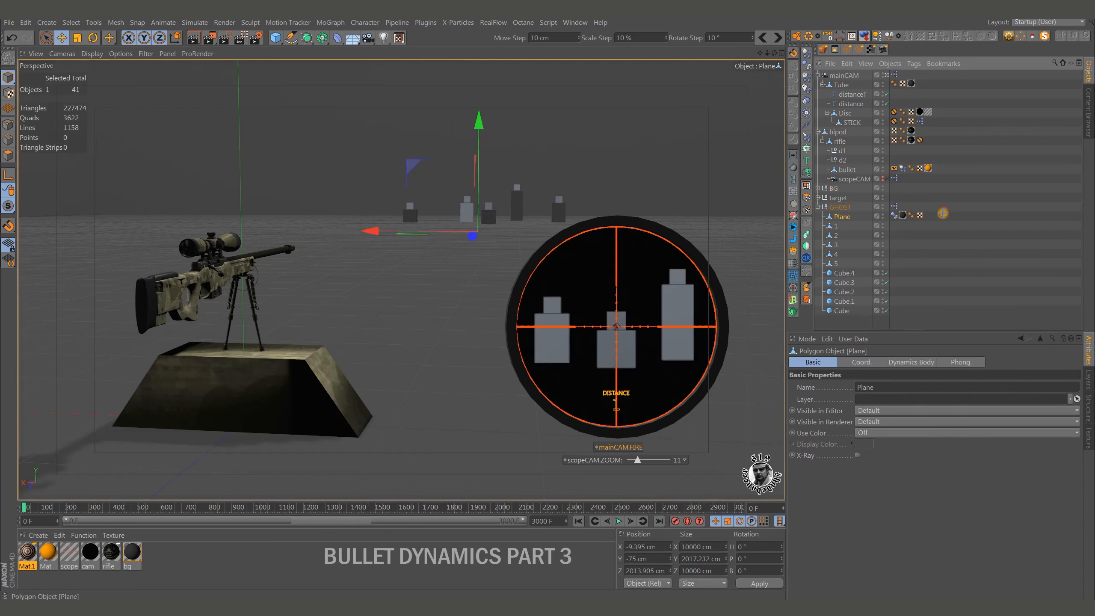
left_click_drag(896, 222, 896, 220)
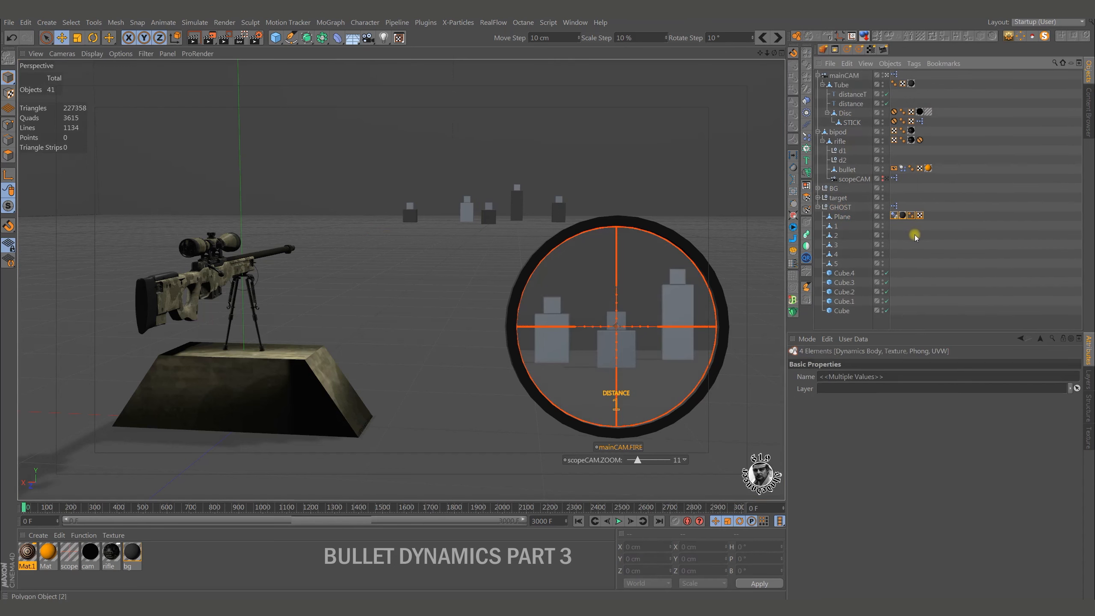
key("Delete")
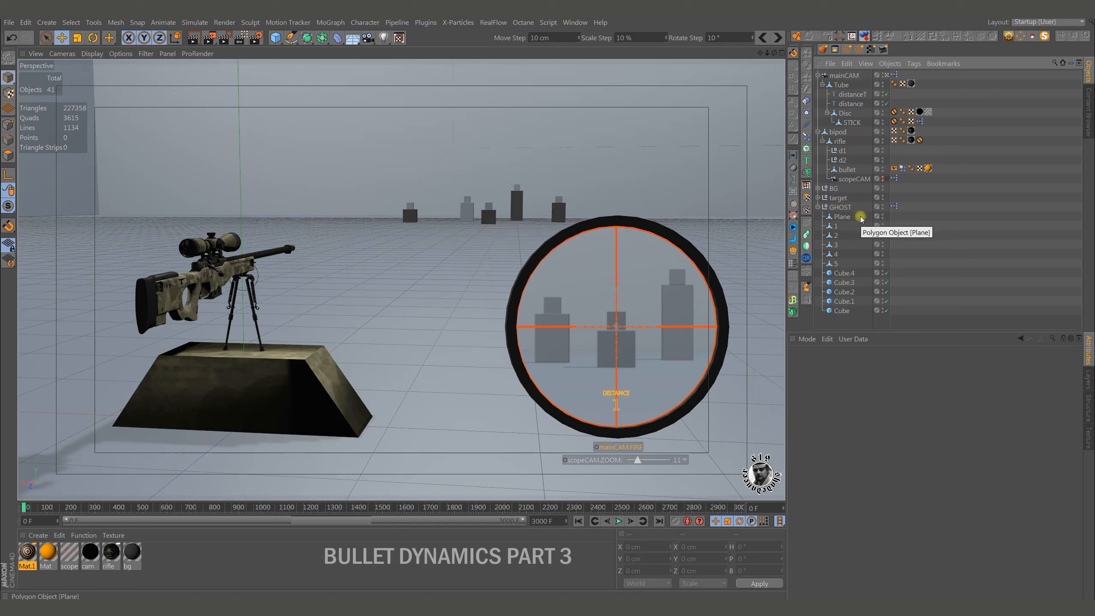
Merge the GHOST null and all its children into a single polygon object with Connect Objects + Delete.
left_click_drag(861, 218, 841, 317)
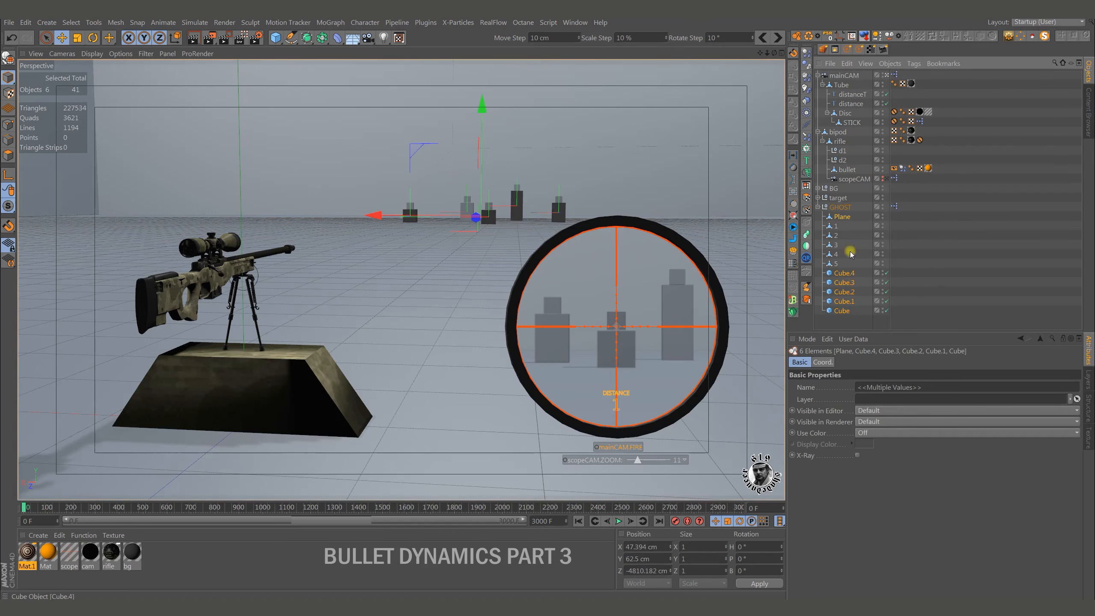
left_click_drag(842, 228, 841, 317)
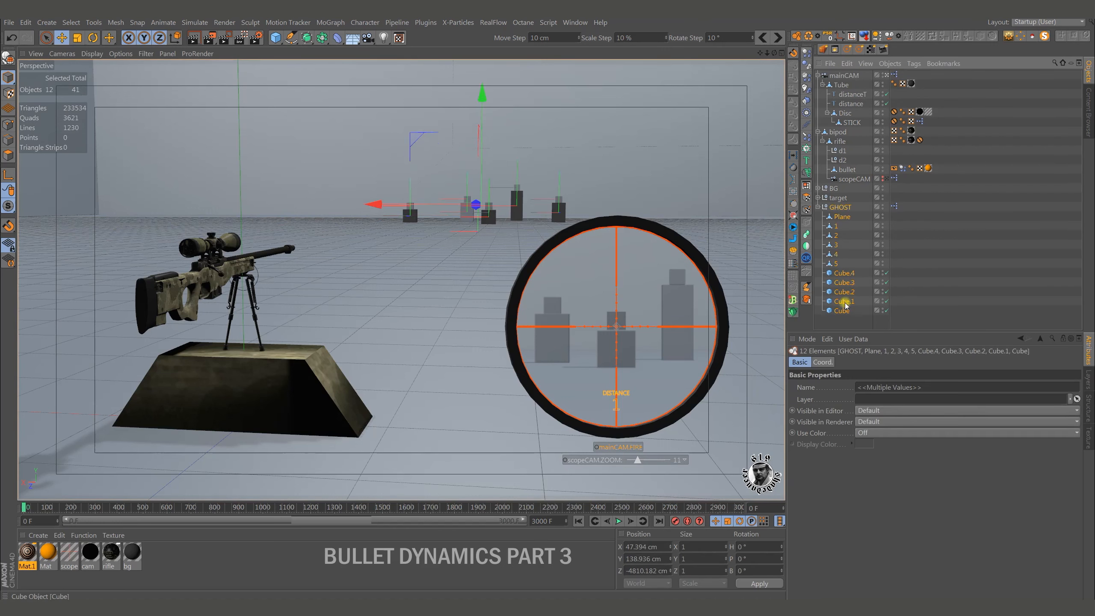
right_click(835, 233)
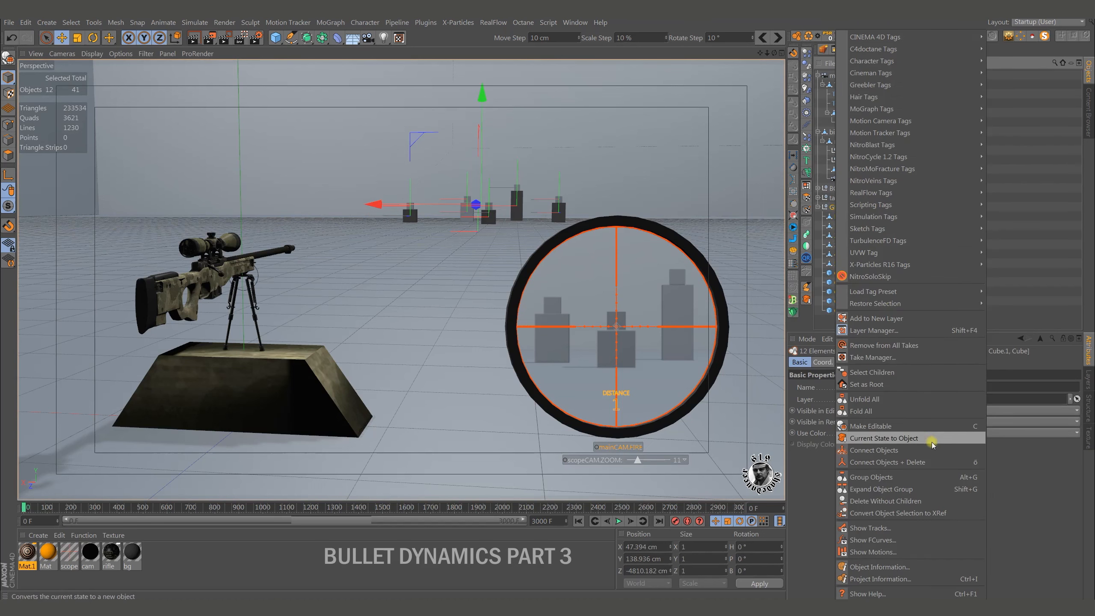
left_click(917, 461)
Rename the merged polygon object to GHOST.
double_click(843, 207)
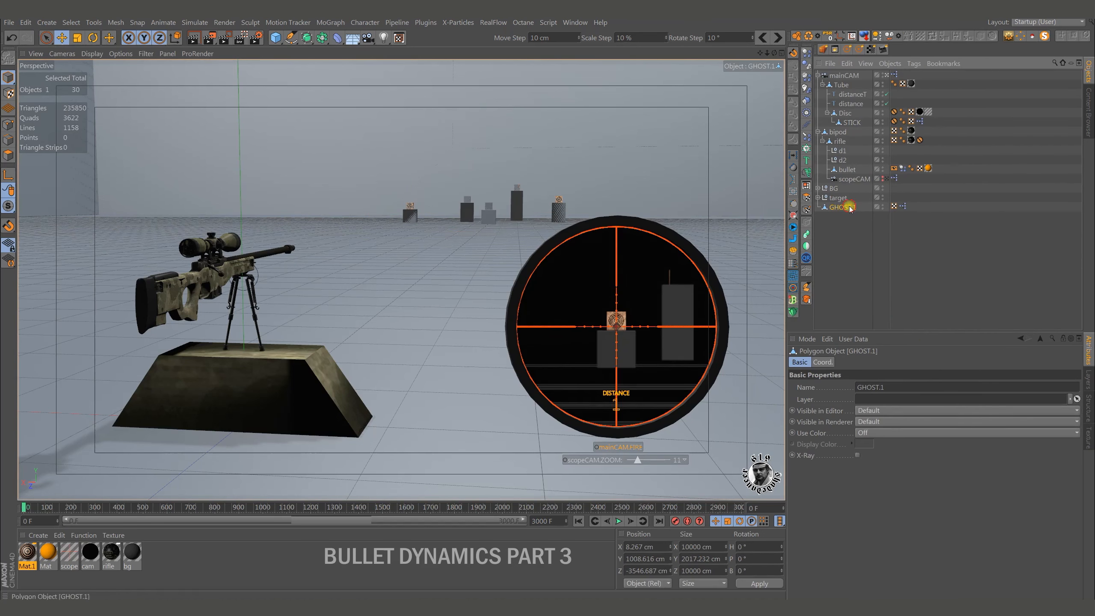
key("End")
key("BackSpace")
key("BackSpace")
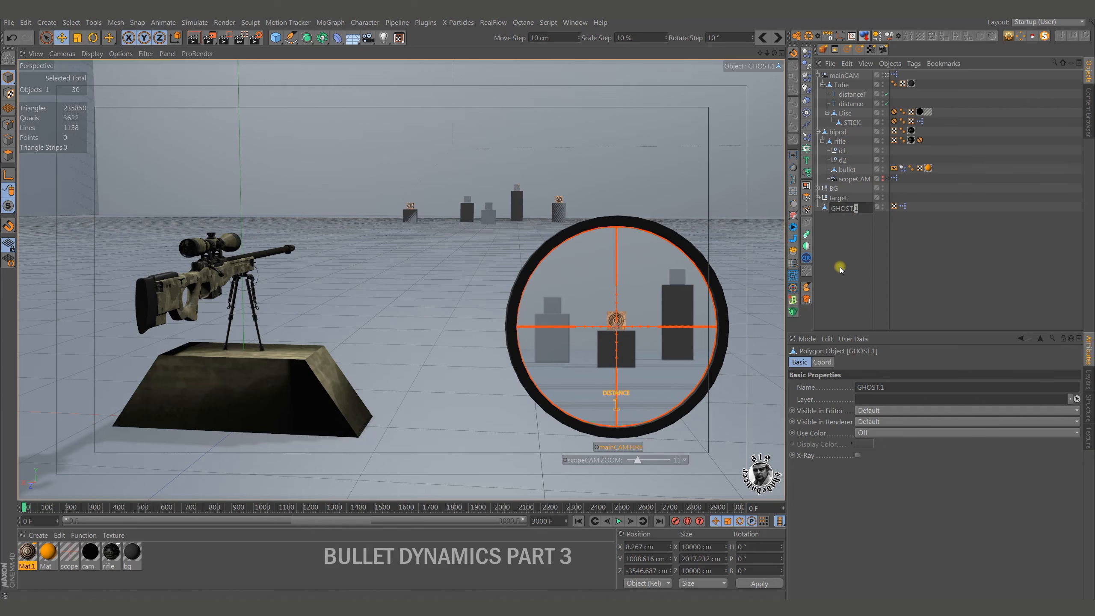
key("Return")
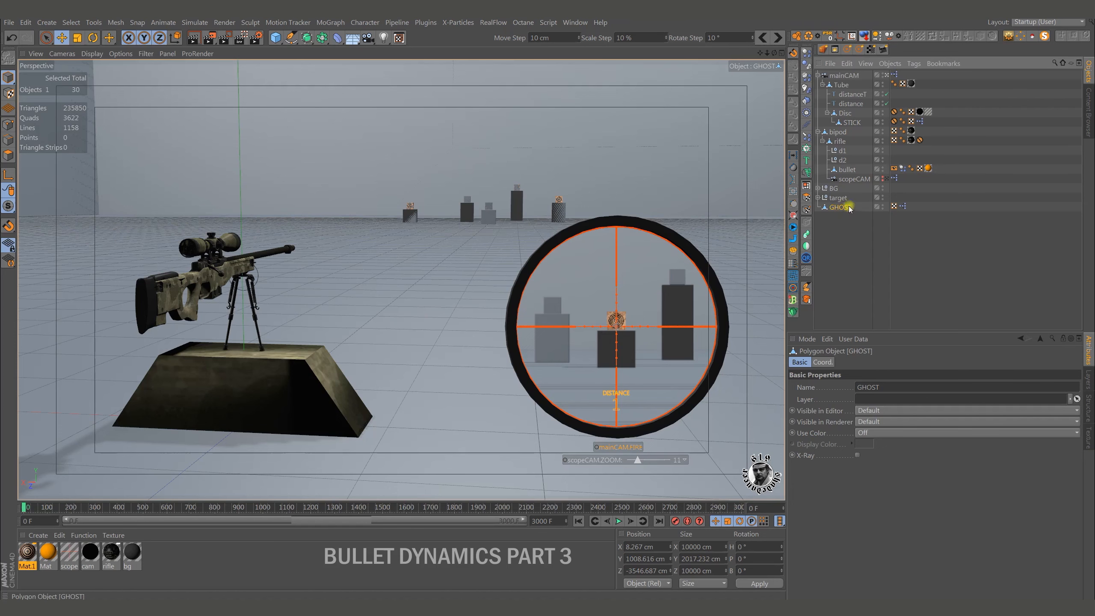
Switch off the GHOST object's visibility in both the editor and the renderer.
right_click_drag(491, 353, 278, 395, "alt")
left_click_drag(486, 68, 486, 34)
key("ctrl+z")
key("ctrl+z")
key("ctrl+z")
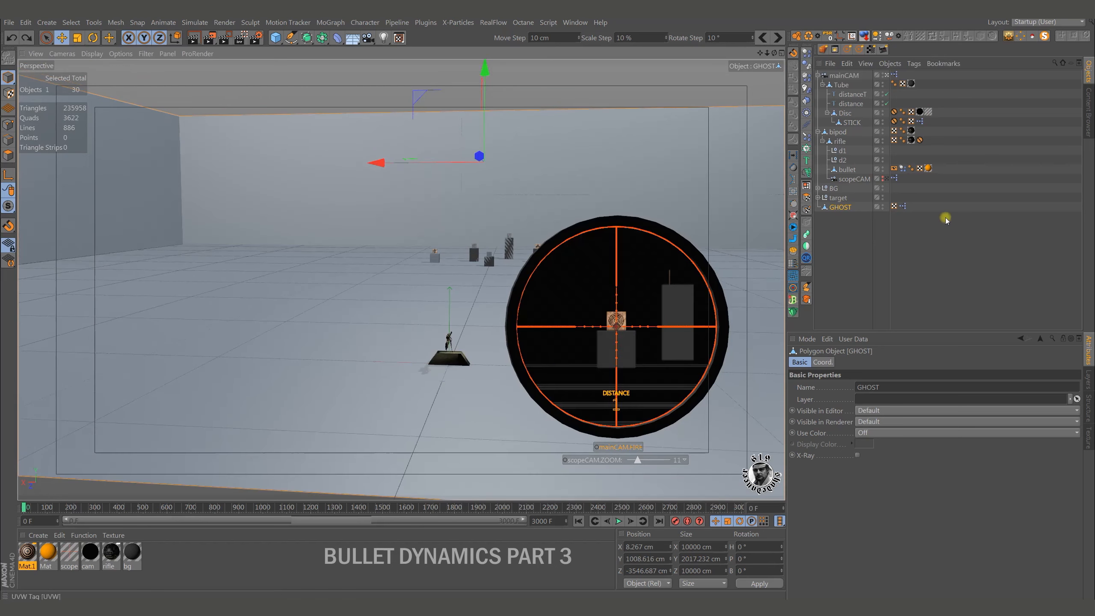
double_click(883, 207, "alt")
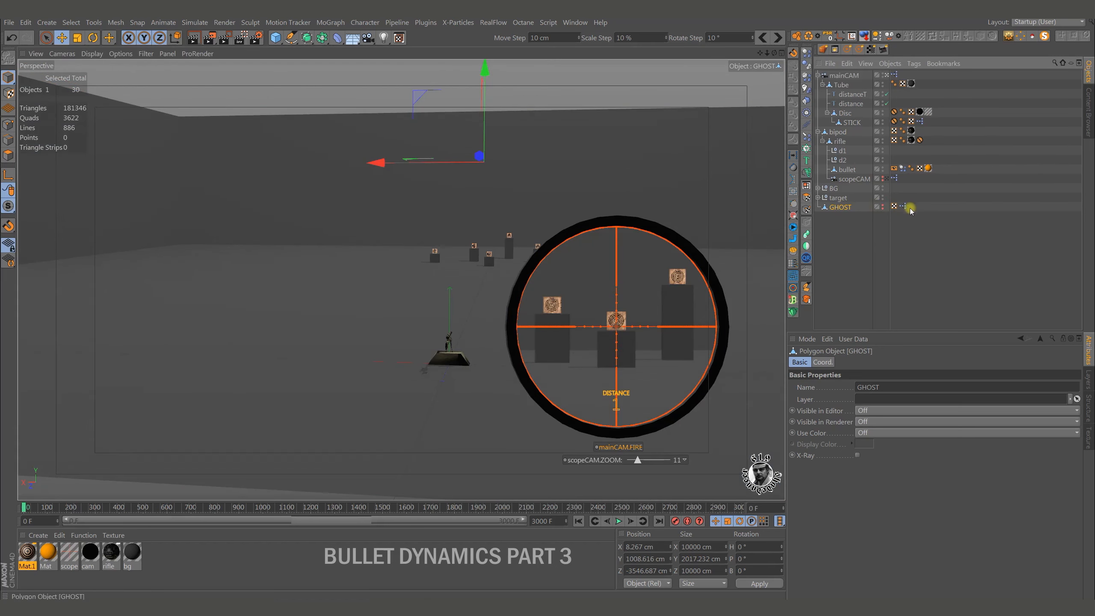
In GHOST's XPresso graph, assign the GHOST object as the reference of the empty Object node feeding Ray Collision.
double_click(905, 207)
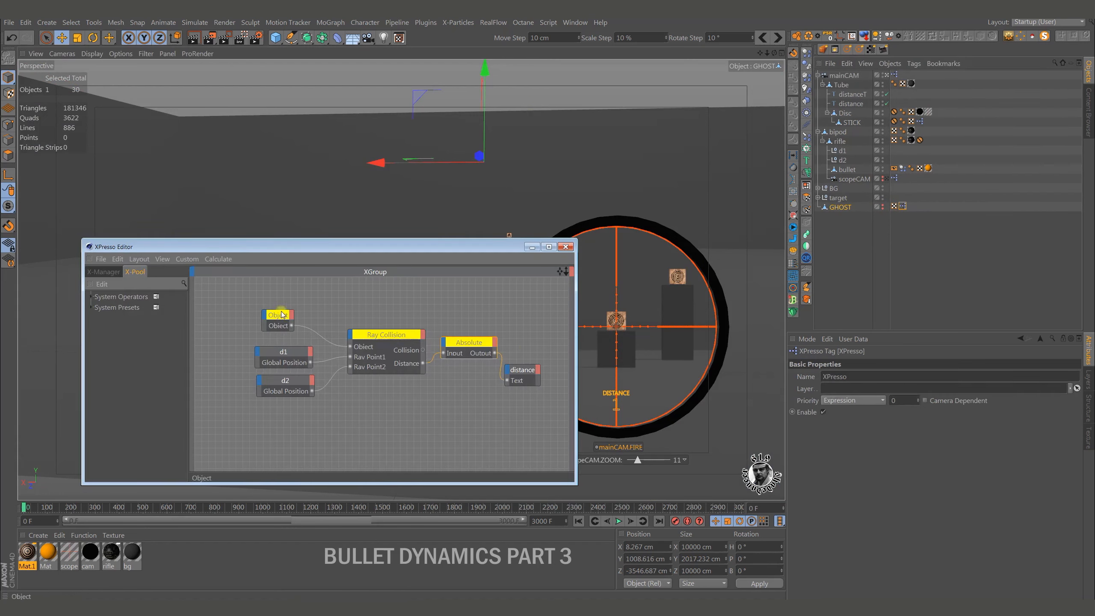
left_click(282, 314)
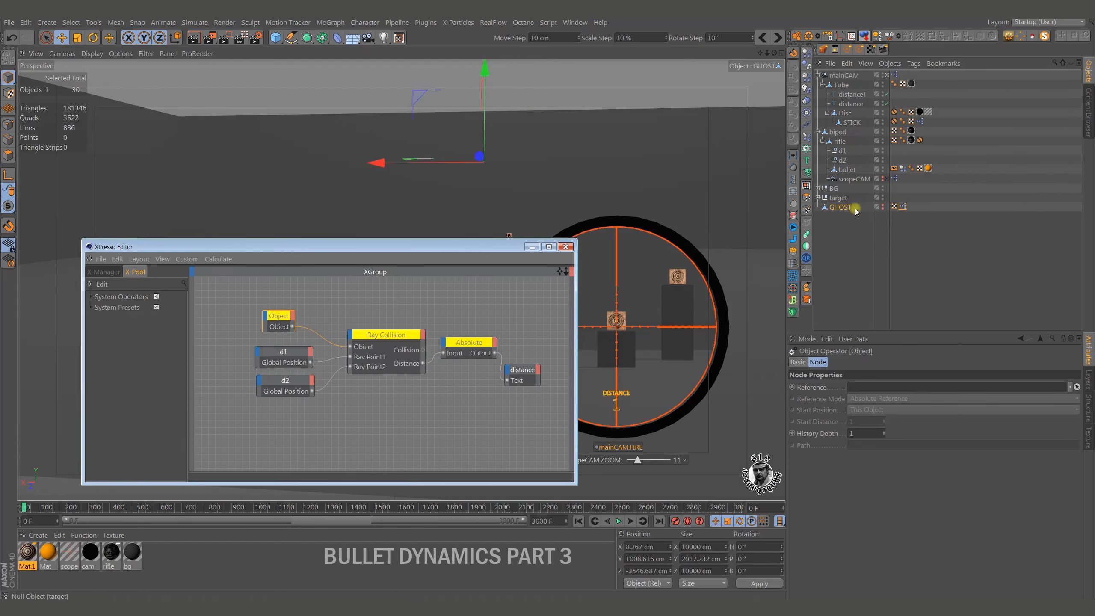
left_click_drag(841, 210, 279, 329)
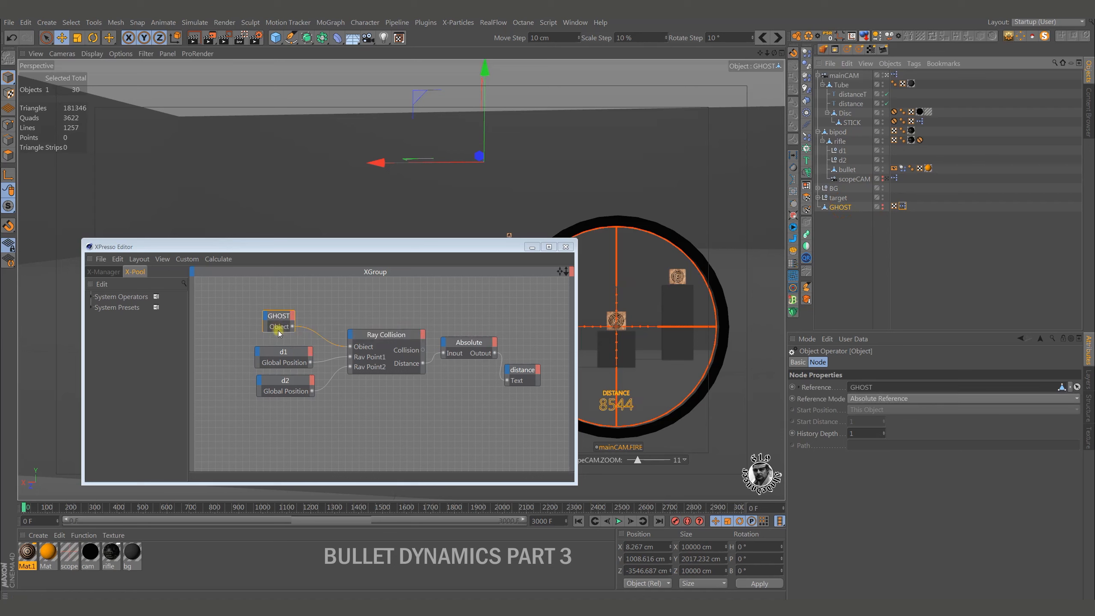
left_click(565, 247)
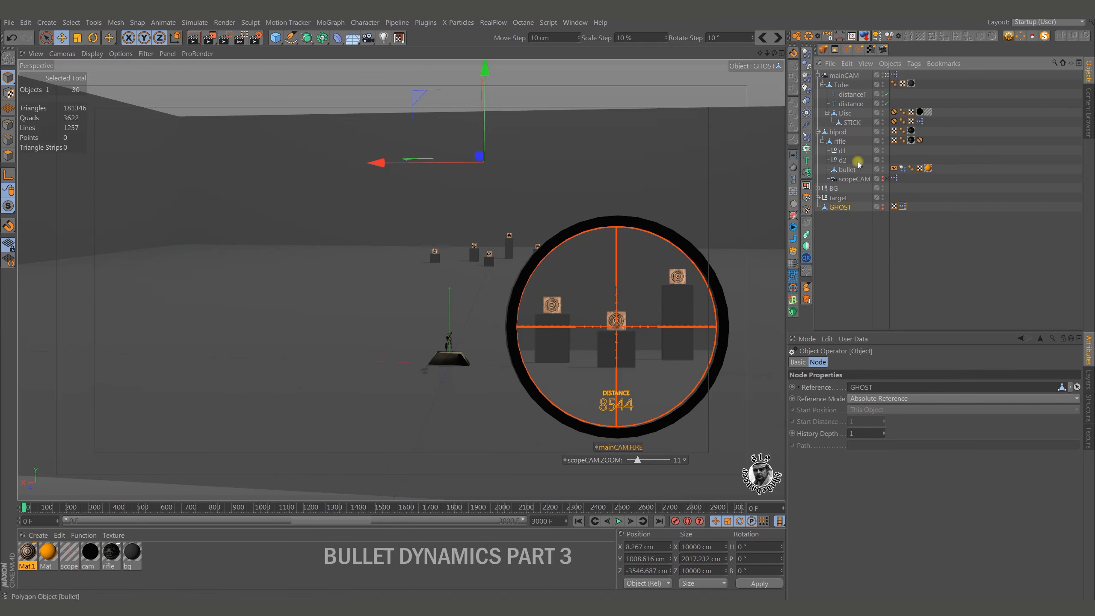
Move the STICK control to about Y 1.259 cm to test the distance readout, and return it to zero.
left_click(850, 123)
left_click_drag(460, 360, 640, 363, "alt")
right_click_drag(639, 364, 733, 370, "alt")
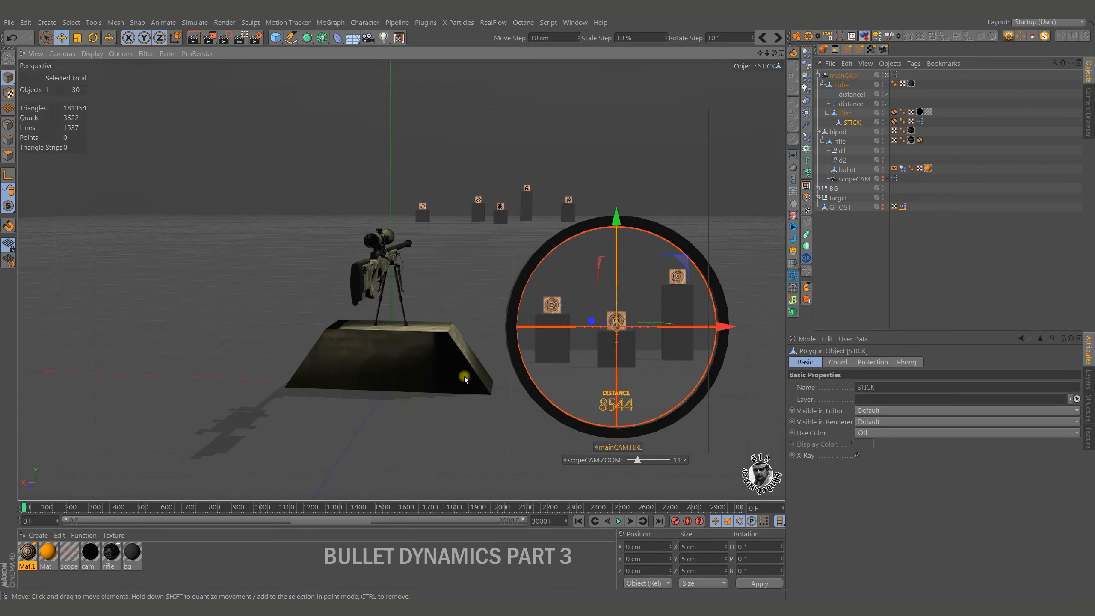
middle_click_drag(463, 377, 417, 385, "alt")
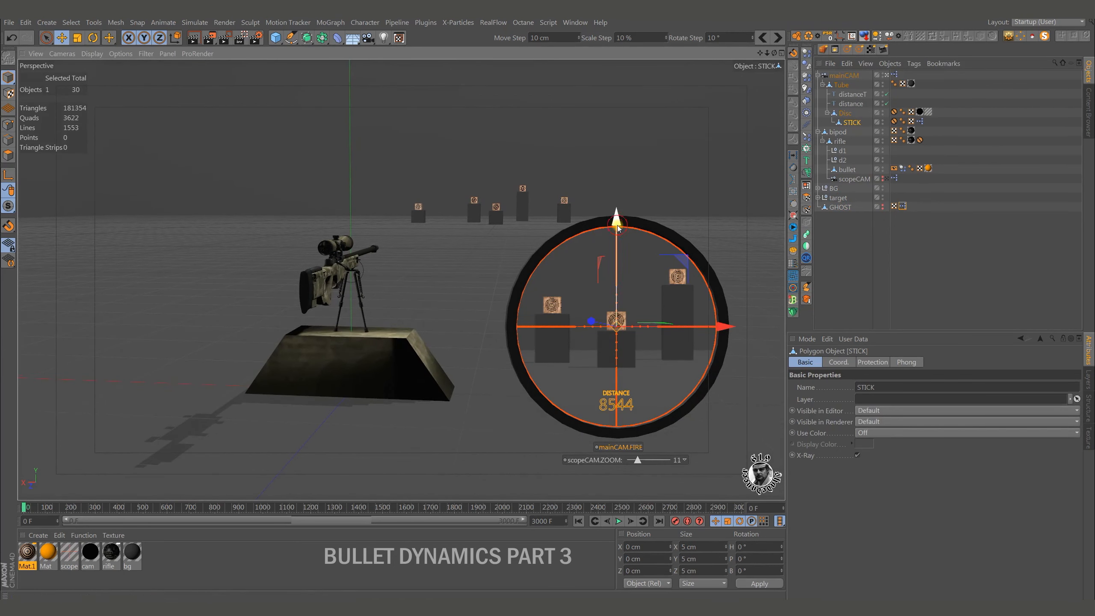
mouse_move(617, 228)
left_mouse_down()
mouse_move(623, 207)
mouse_move(625, 221)
left_mouse_up()
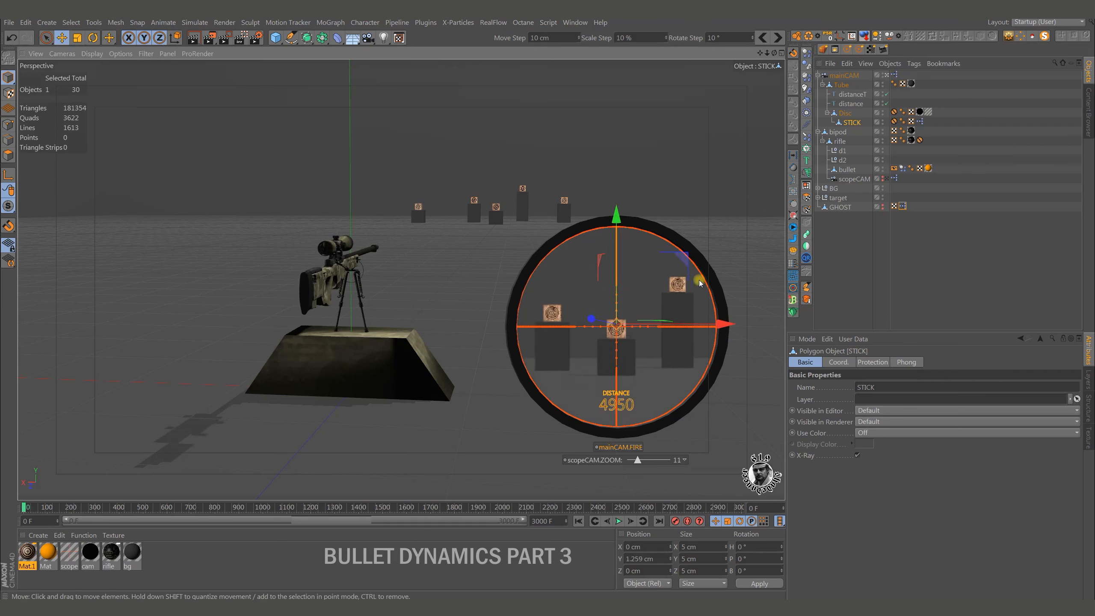
mouse_move(687, 258)
left_mouse_down()
mouse_move(678, 278)
mouse_move(681, 258)
left_mouse_up()
left_click(828, 36)
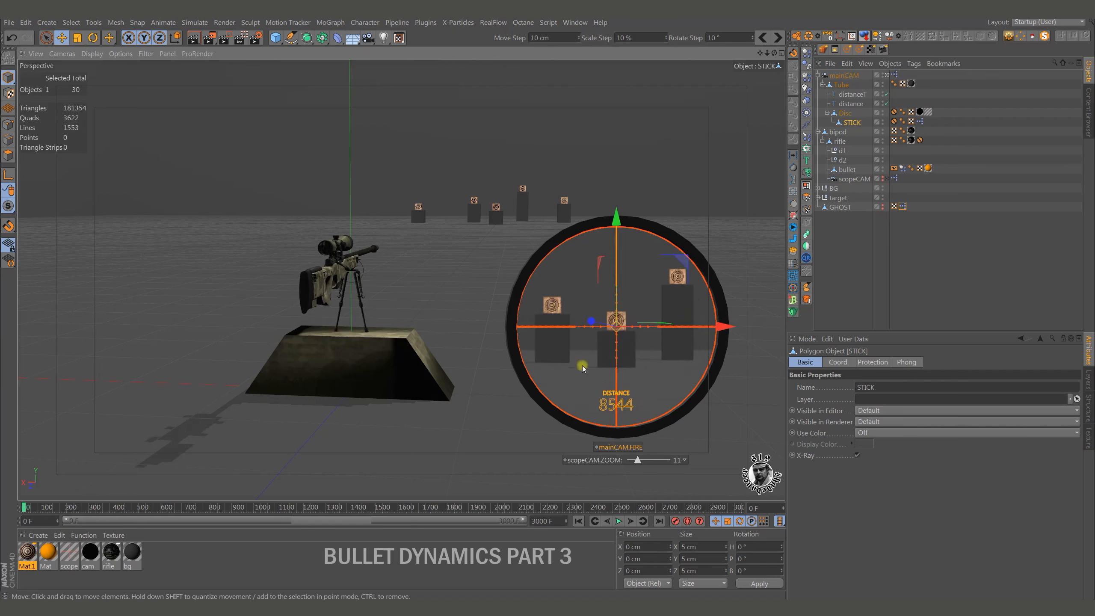
With the simulation playing, set the scope zoom to 9 and aim the STICK control to about X -2.146 cm, Y 5.901 cm.
left_click(619, 521)
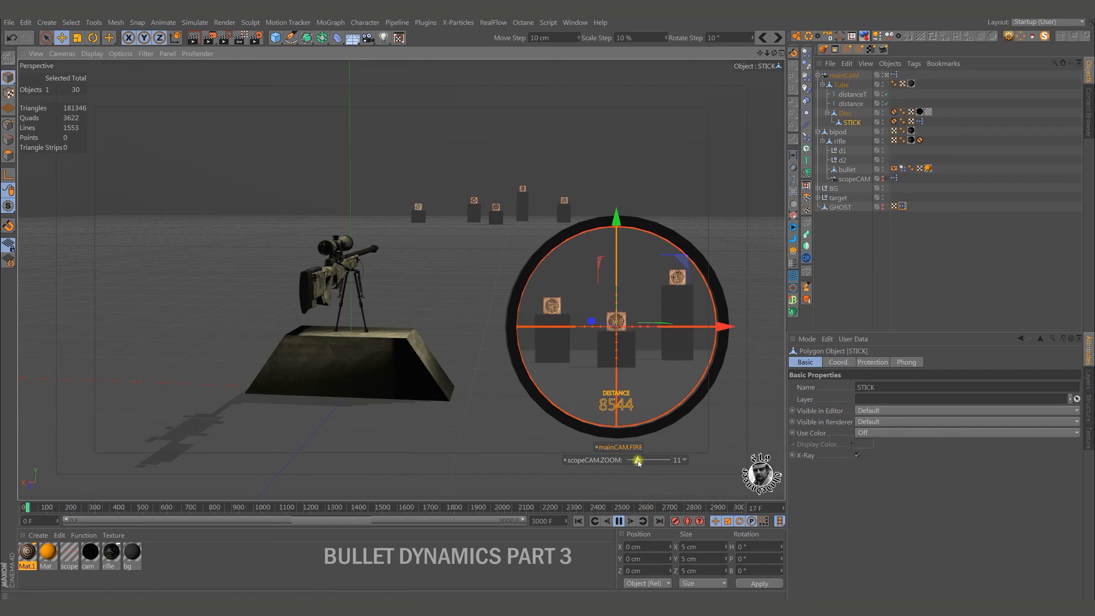
left_click_drag(638, 460, 635, 468)
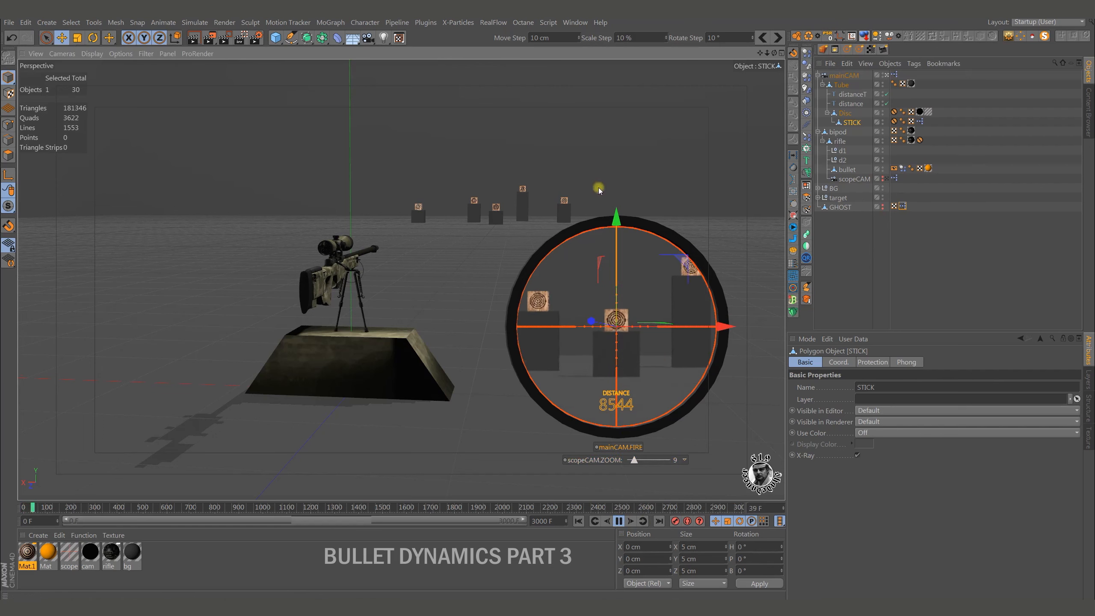
left_click_drag(616, 223, 616, 218)
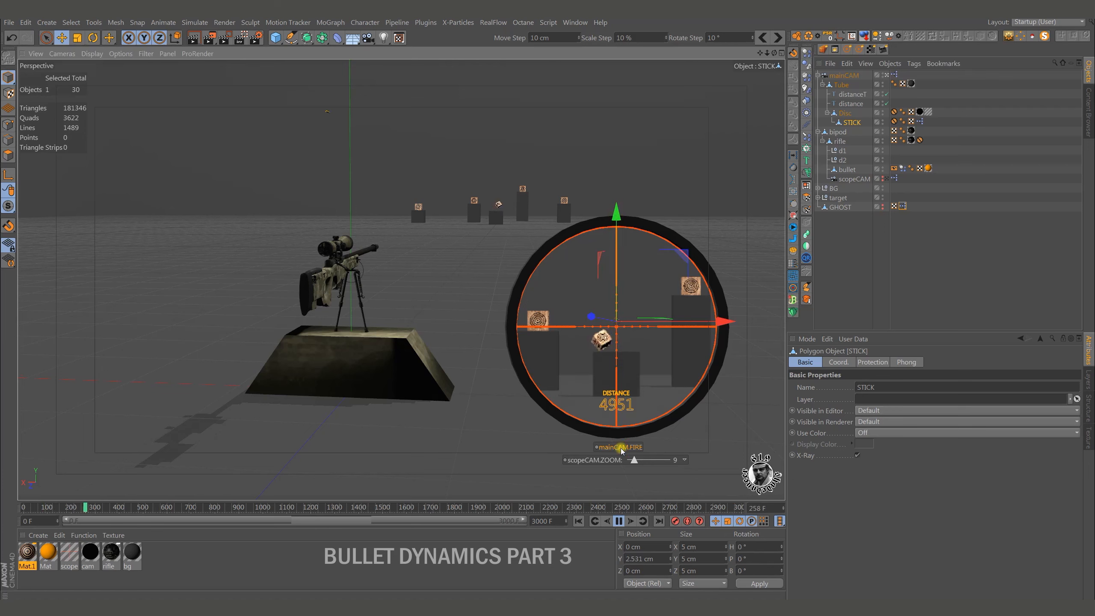
left_click_drag(683, 251, 682, 252)
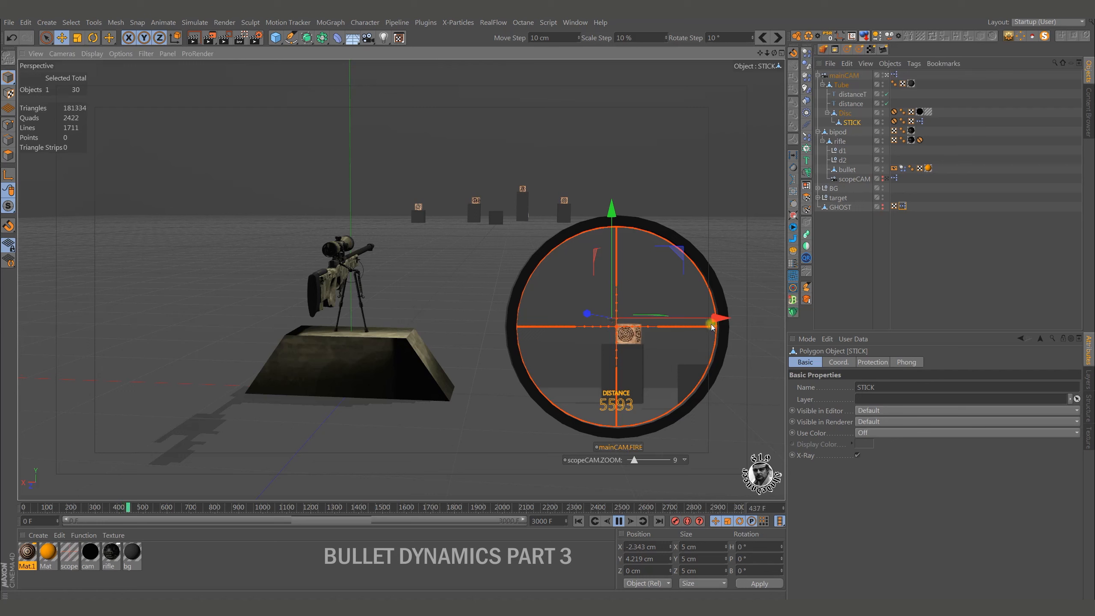
left_click_drag(716, 319, 712, 317)
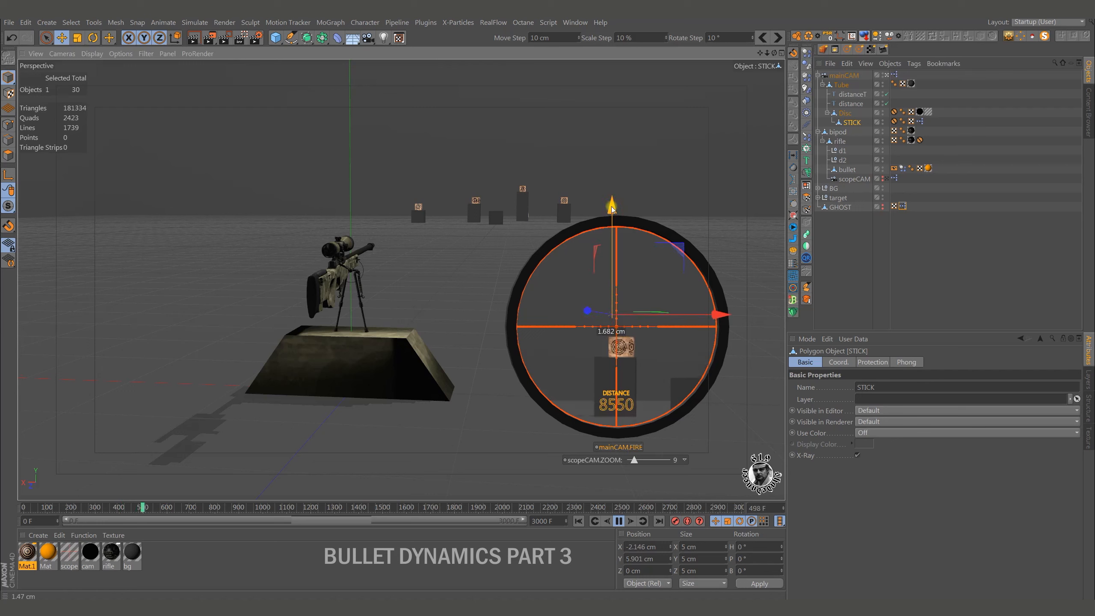